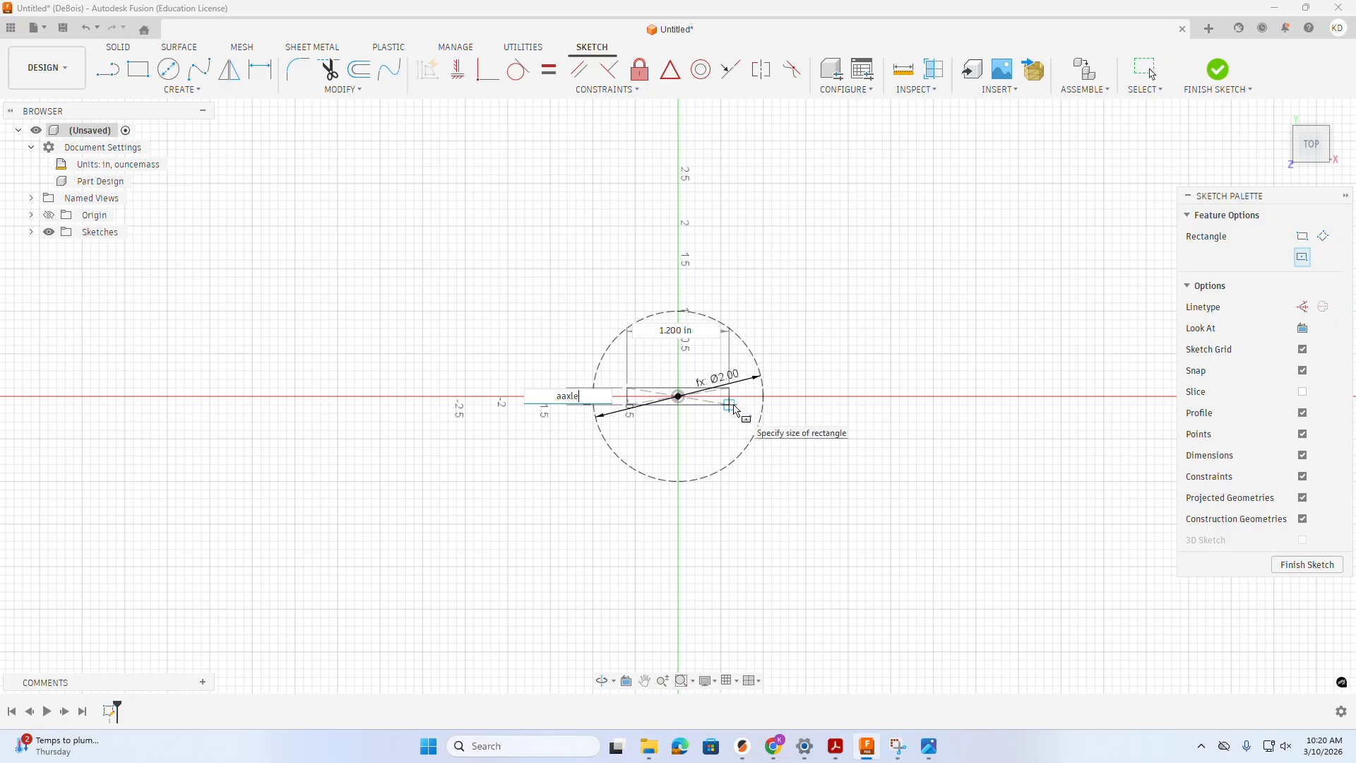
- Set both the height and the width of the centre rectangle at the origin to the axledia parameter
key("BackSpace")
type("xle")
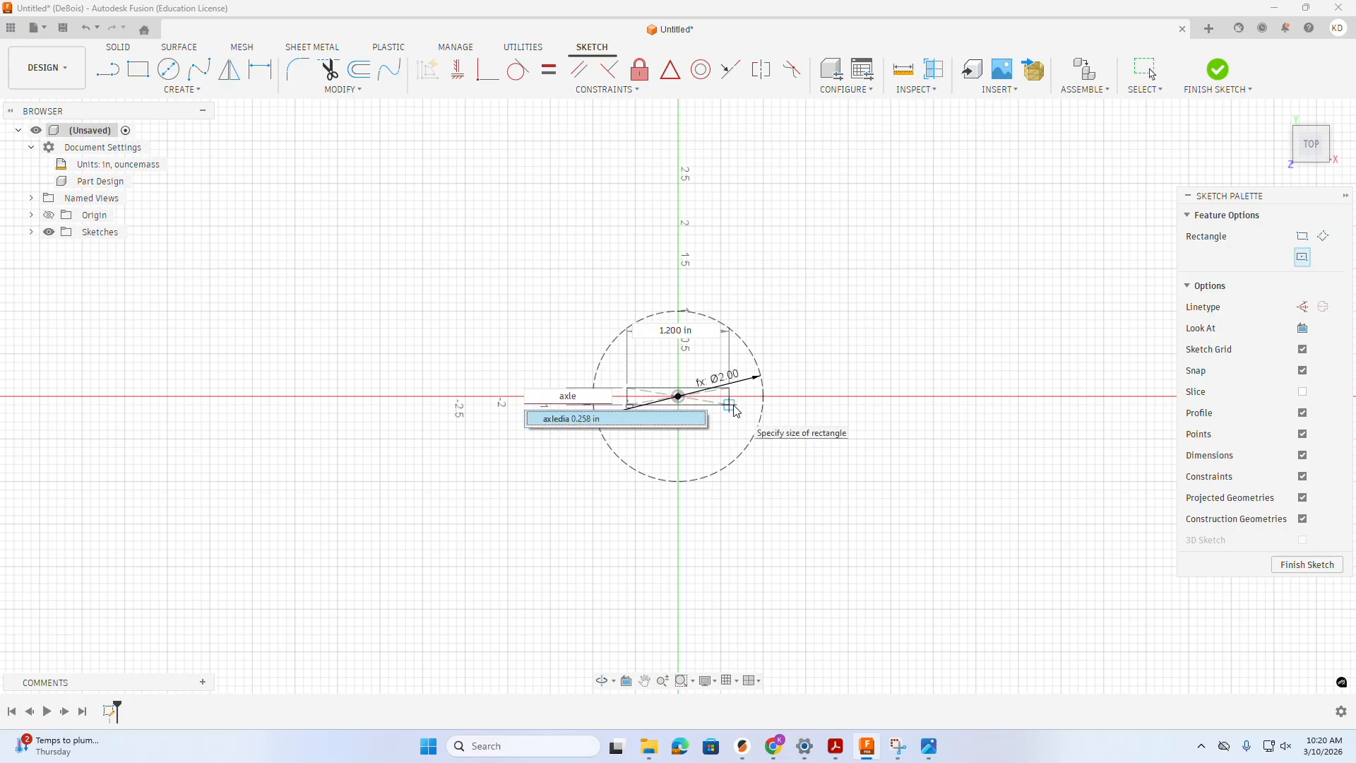
key("Return")
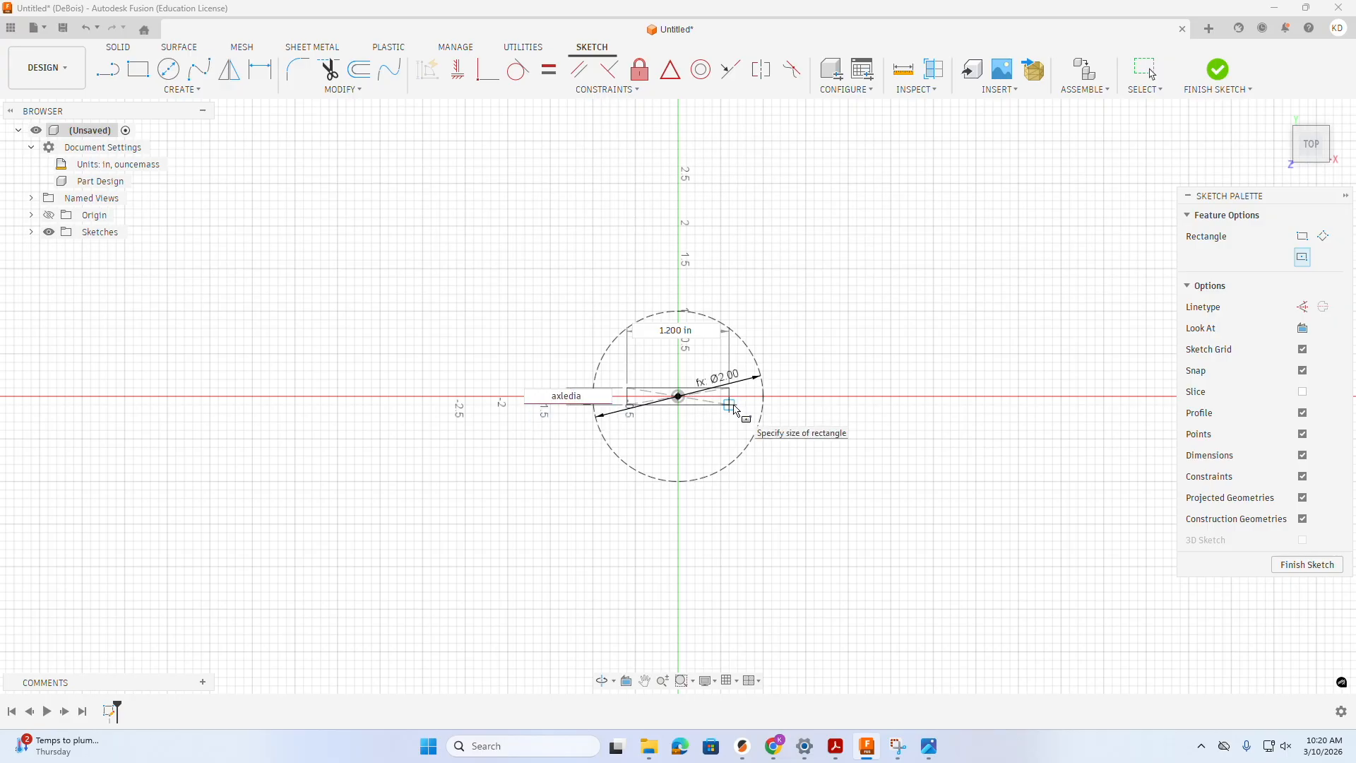
key("Tab")
type("axledia")
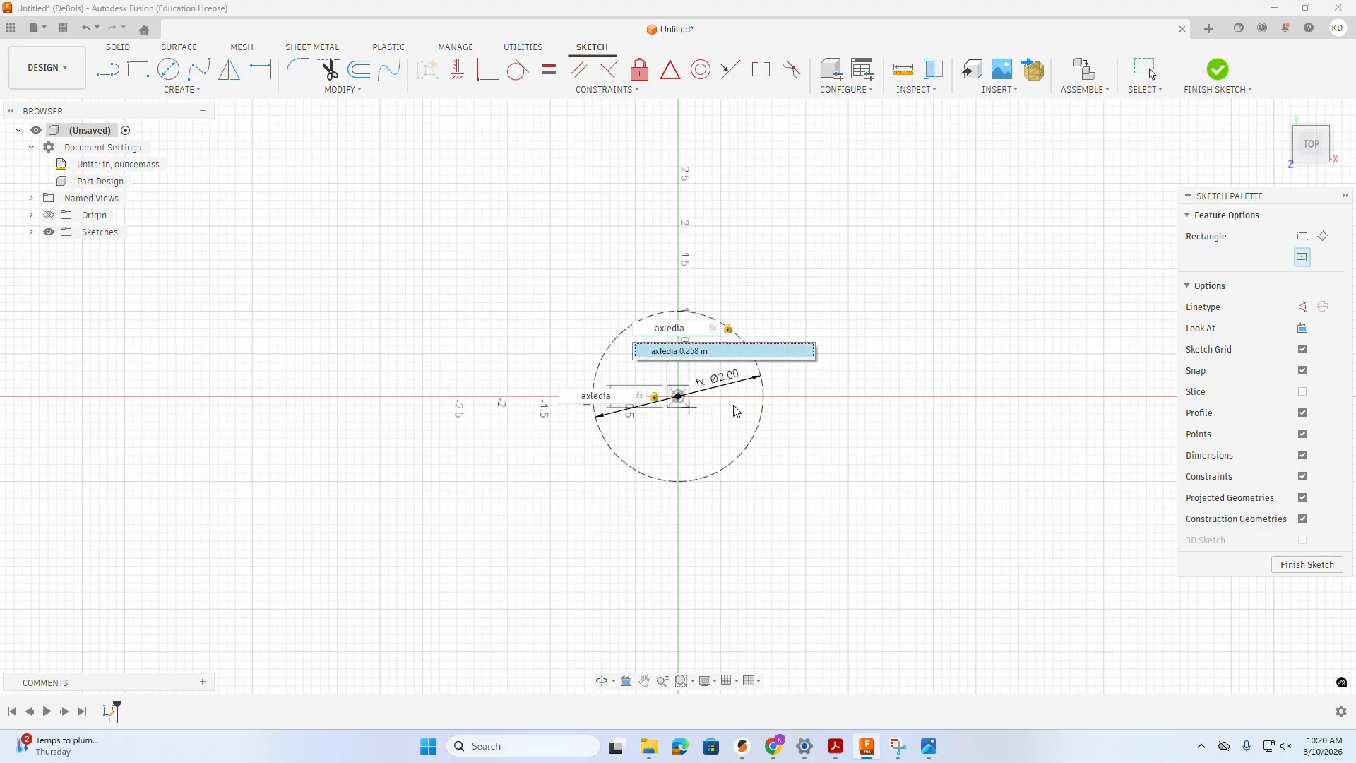
key("Return")
key("Return")
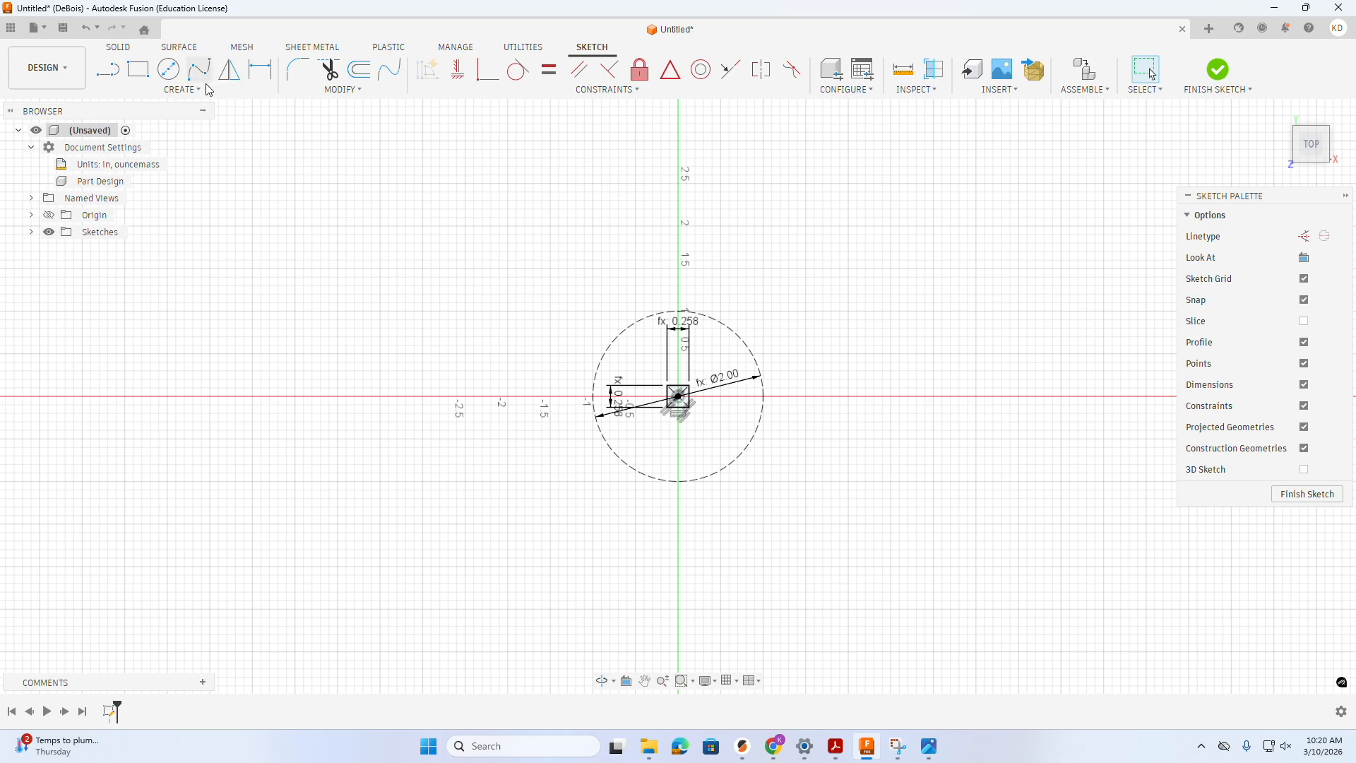
- Draw a construction line along the vertical axis through the origin, extending beyond the dashed circle at both ends
left_click(107, 70)
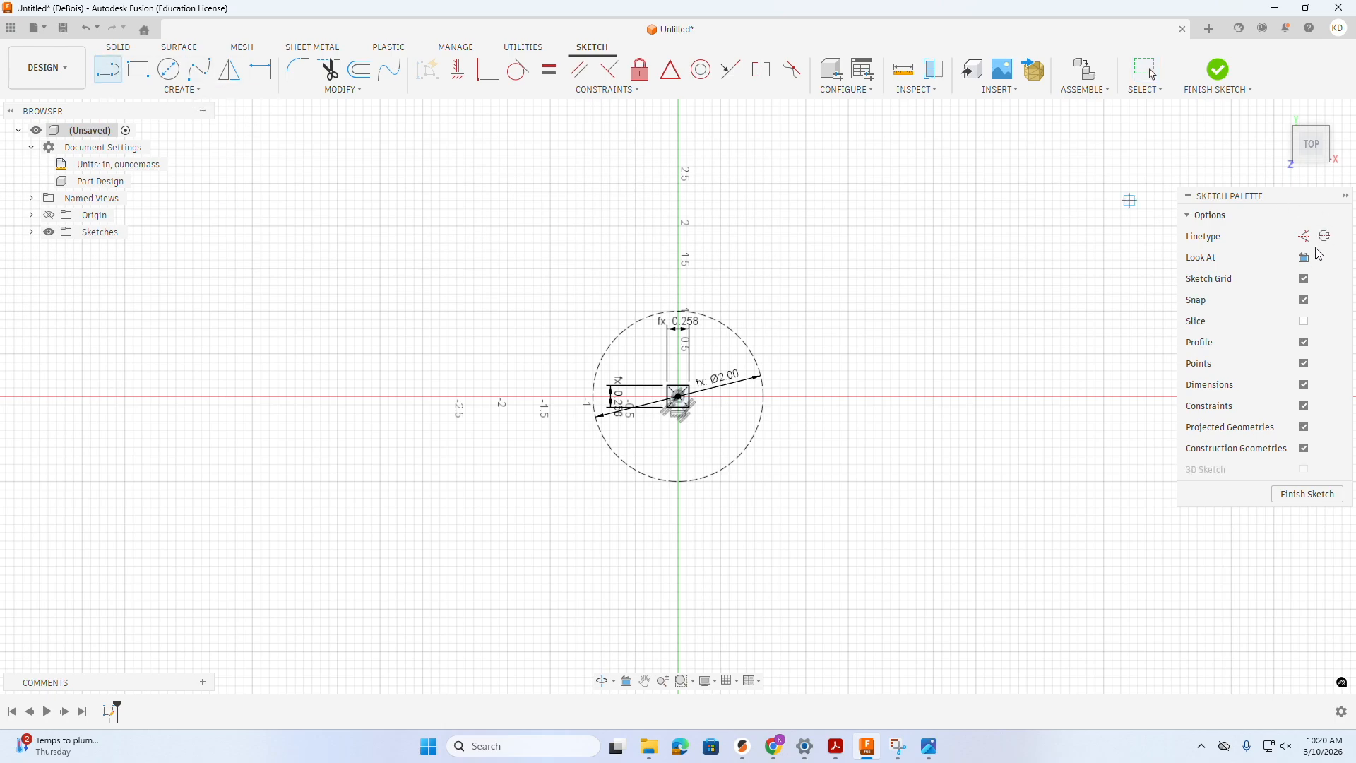
left_click(679, 199)
left_click(679, 651)
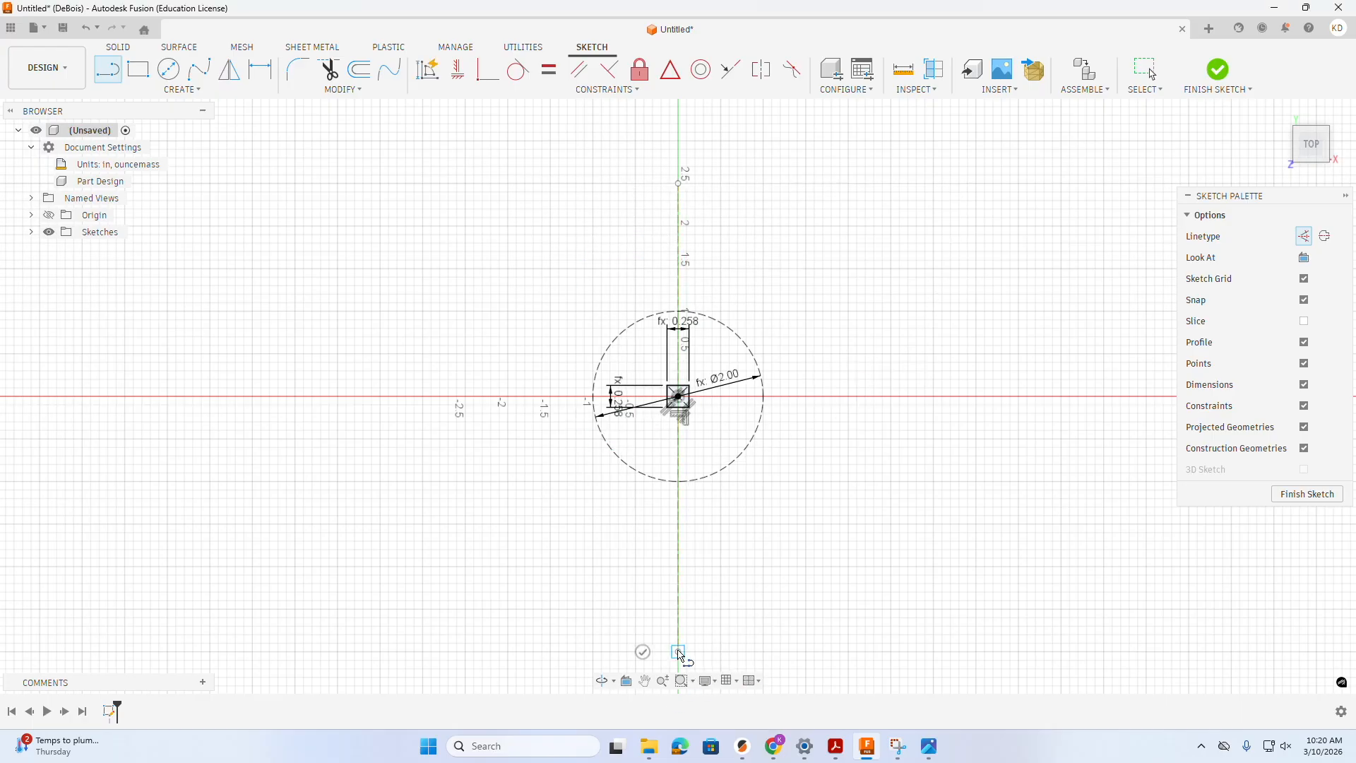
key("Escape")
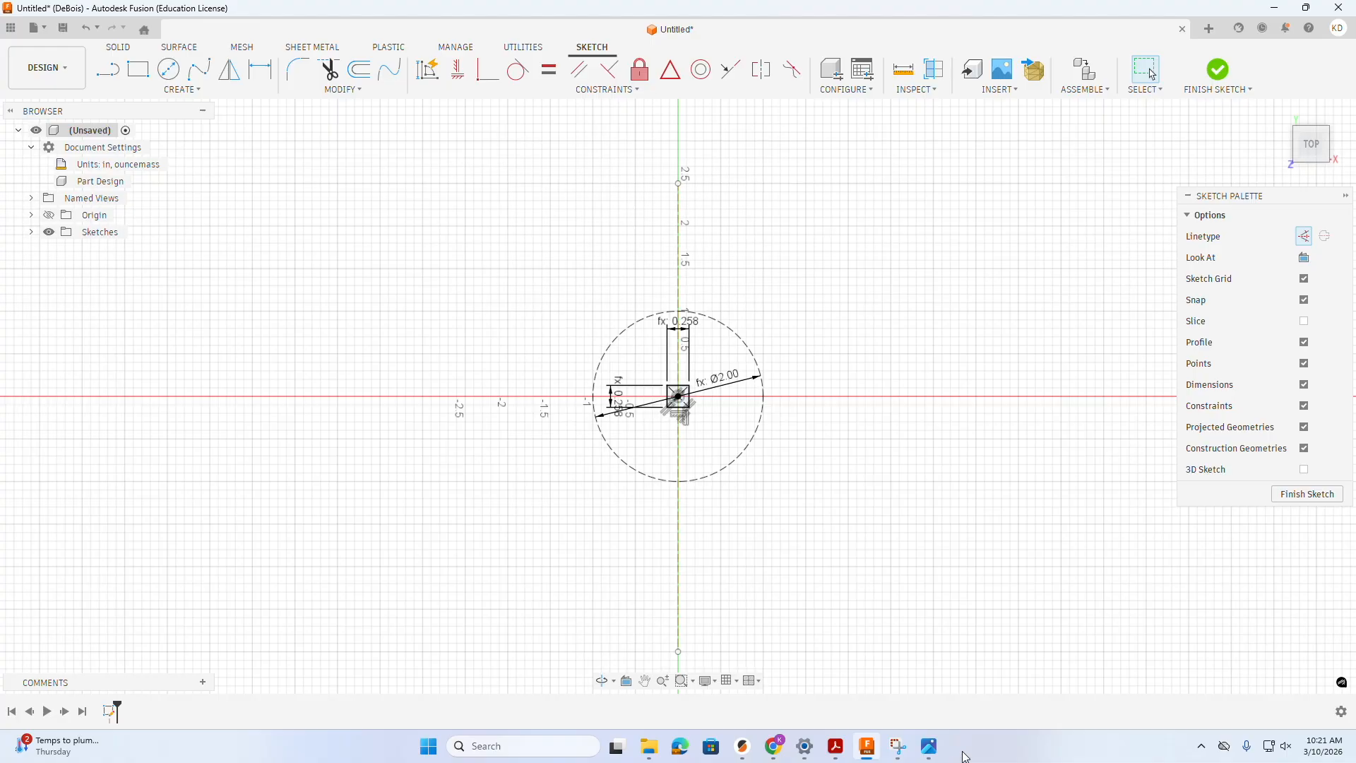
- Consult the Heart Cam Dimension Drawing image and draw a vertical construction line down from the origin, entering 9nomdia/20 as its length
mouse_move(883, 759)
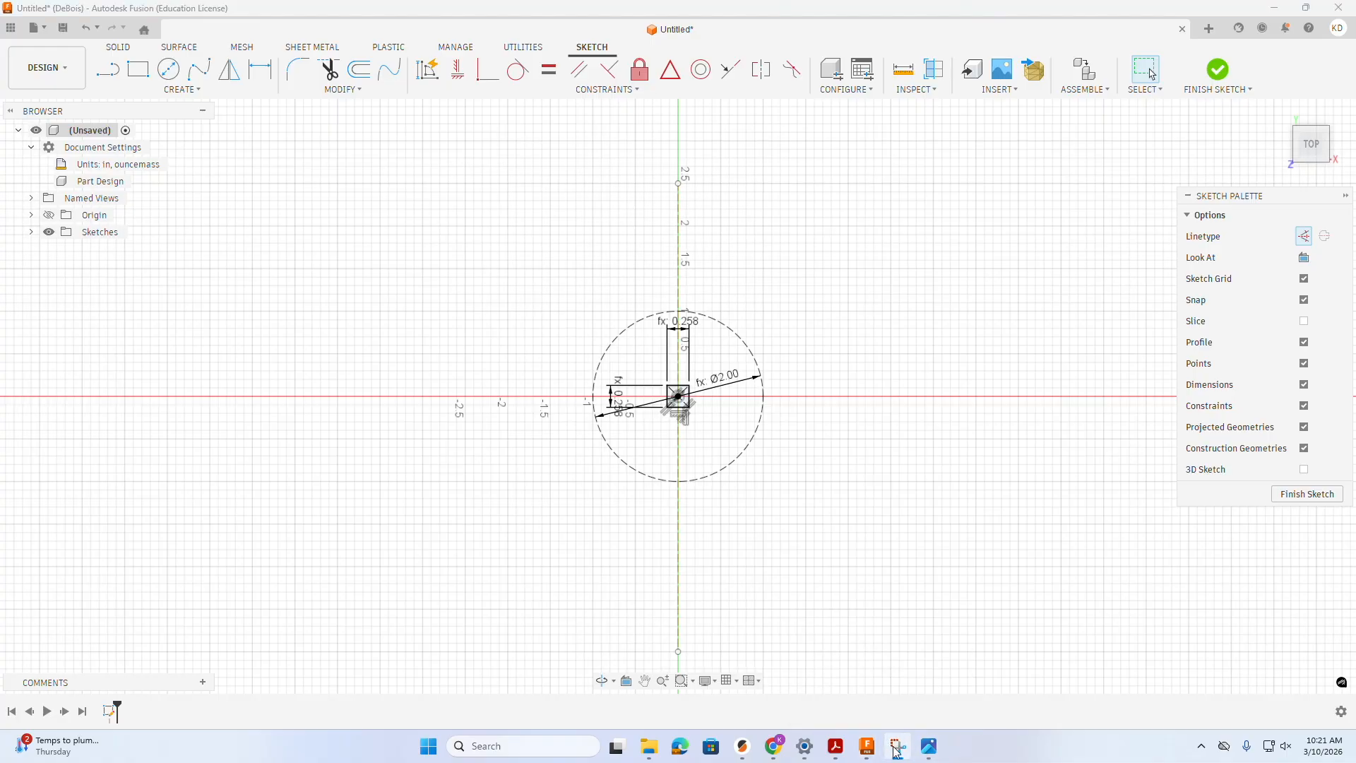
mouse_move(946, 754)
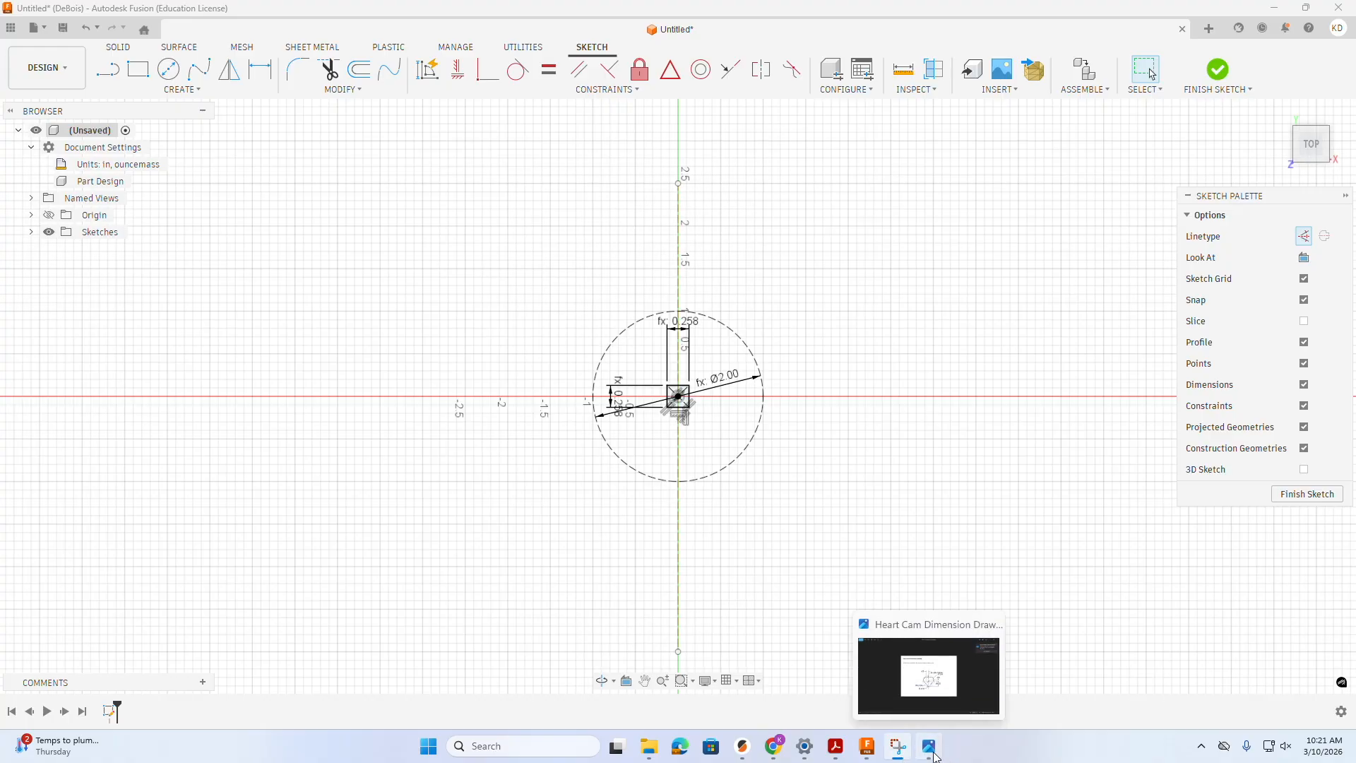
left_click(928, 663)
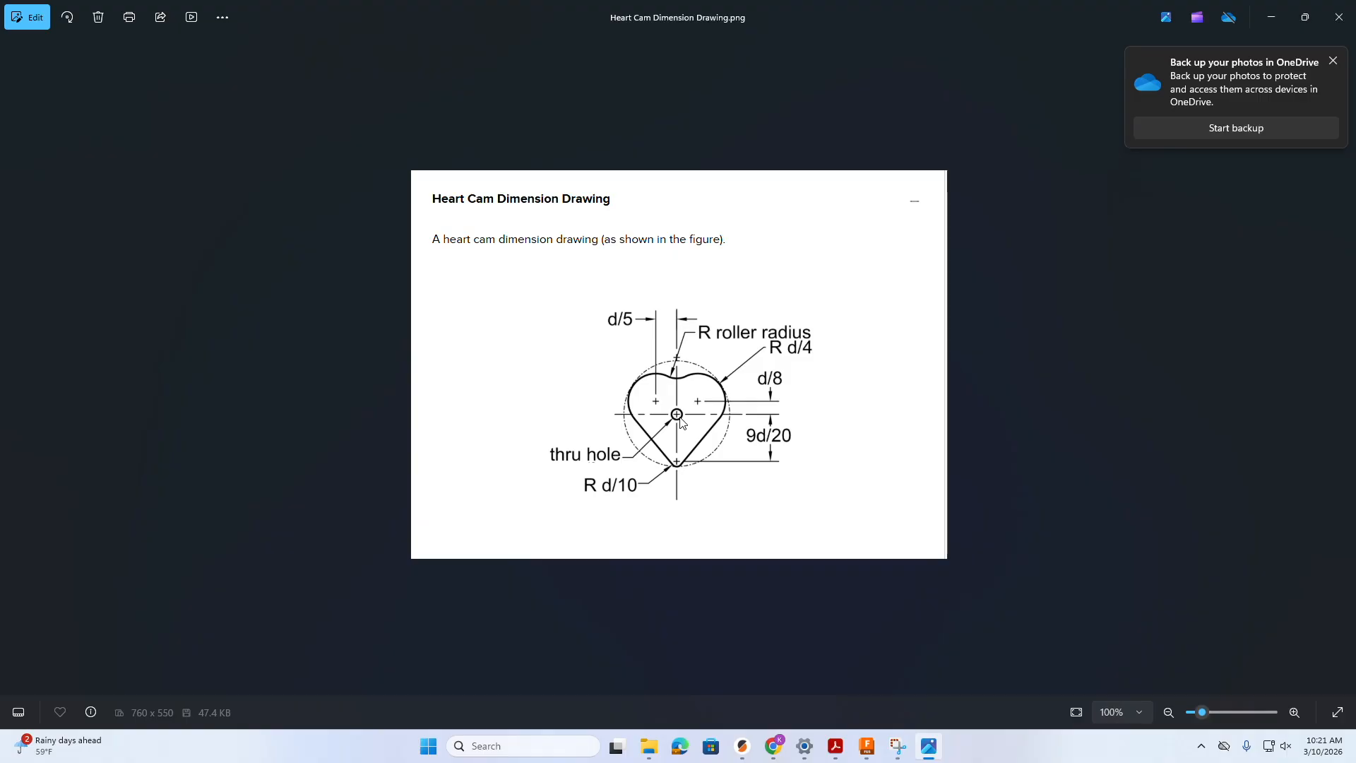
mouse_move(894, 753)
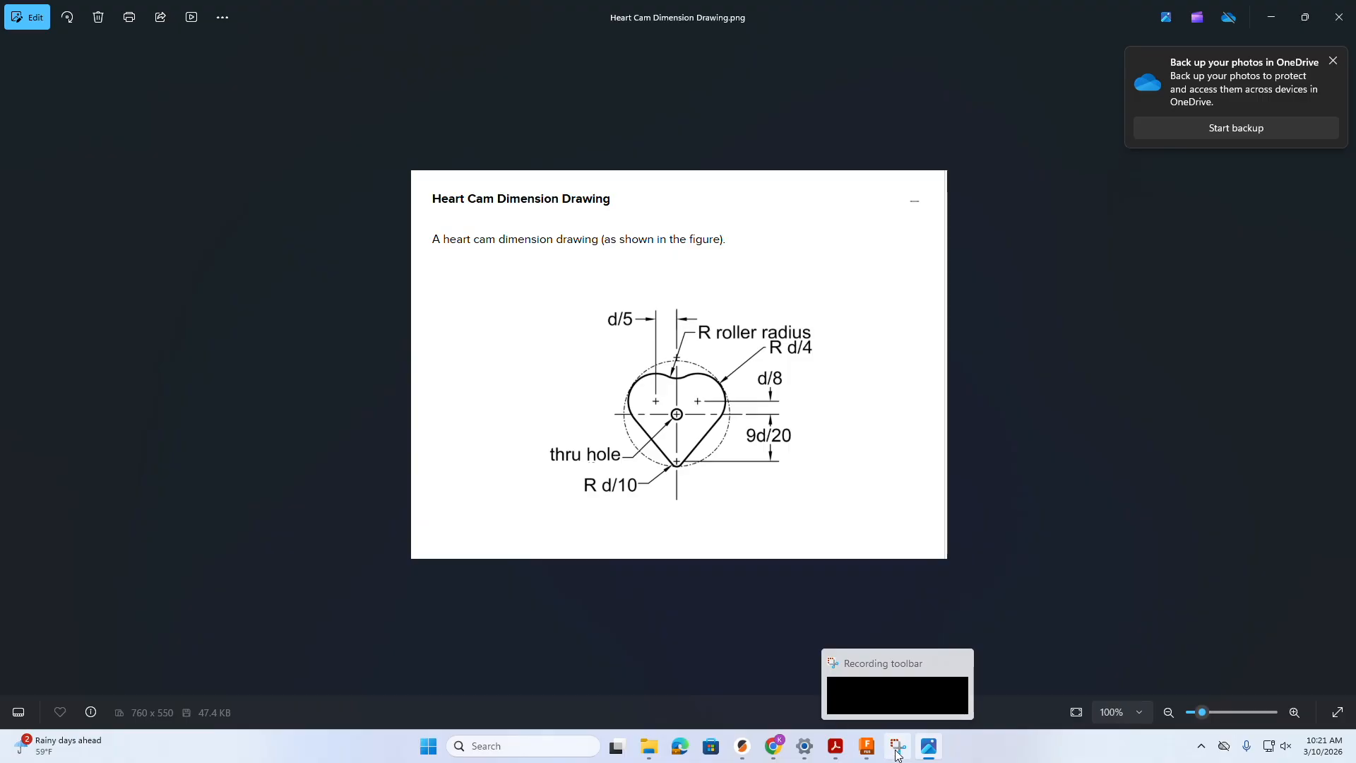
left_click(866, 746)
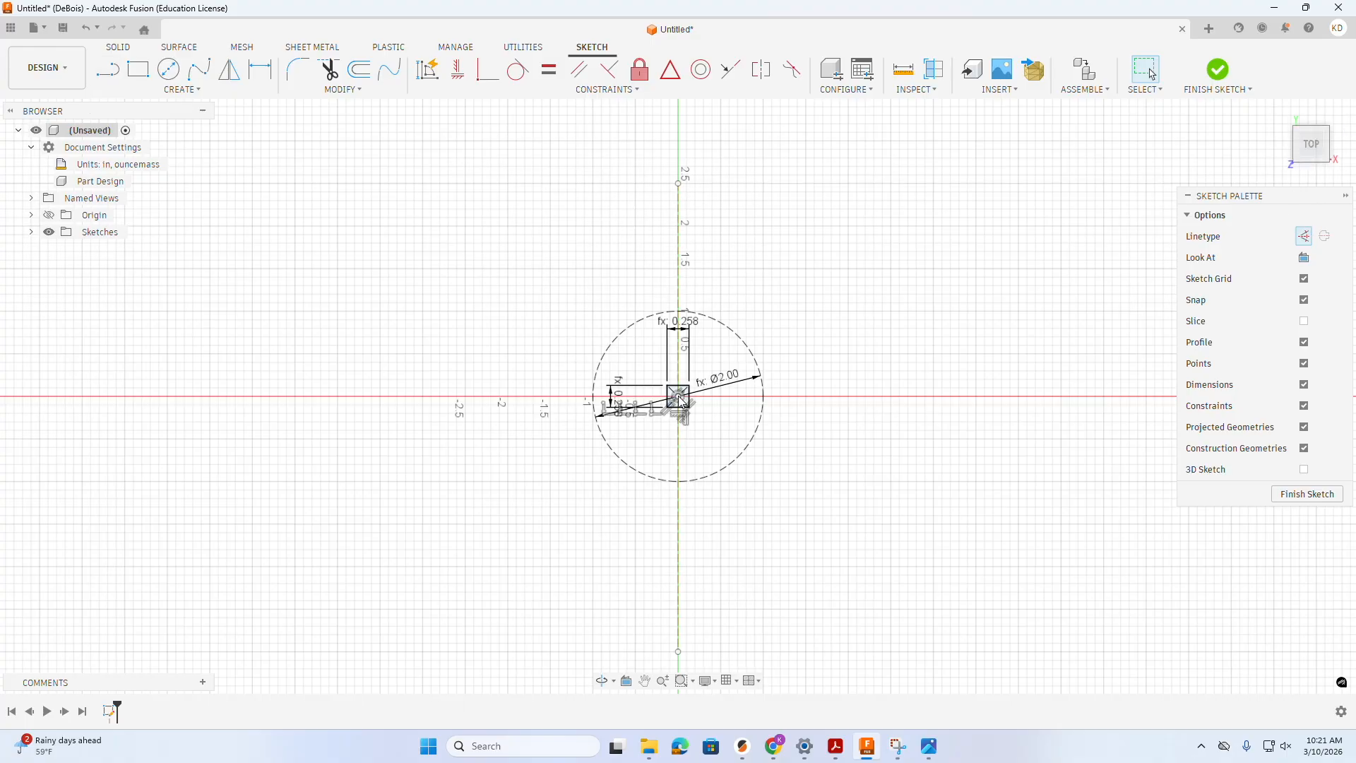
scroll(682, 413, "up", 5)
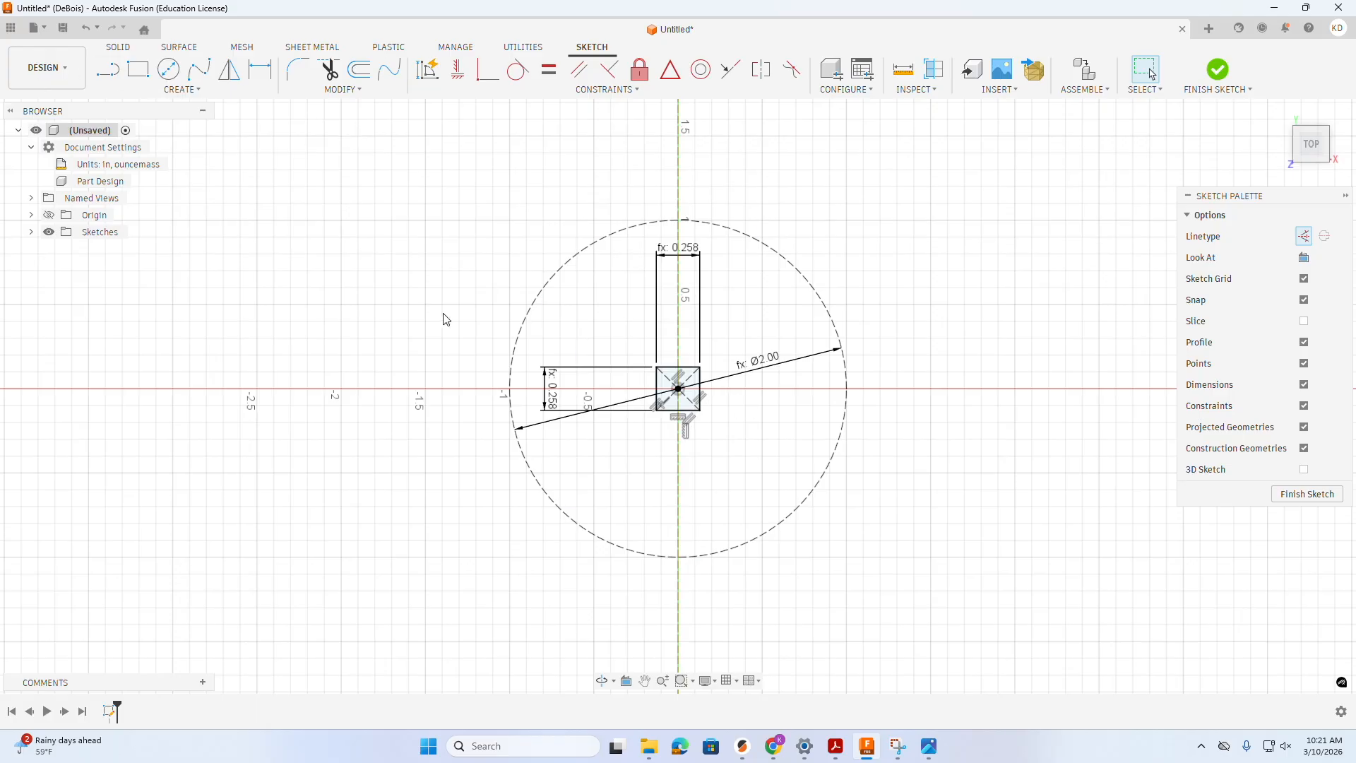
left_click(108, 69)
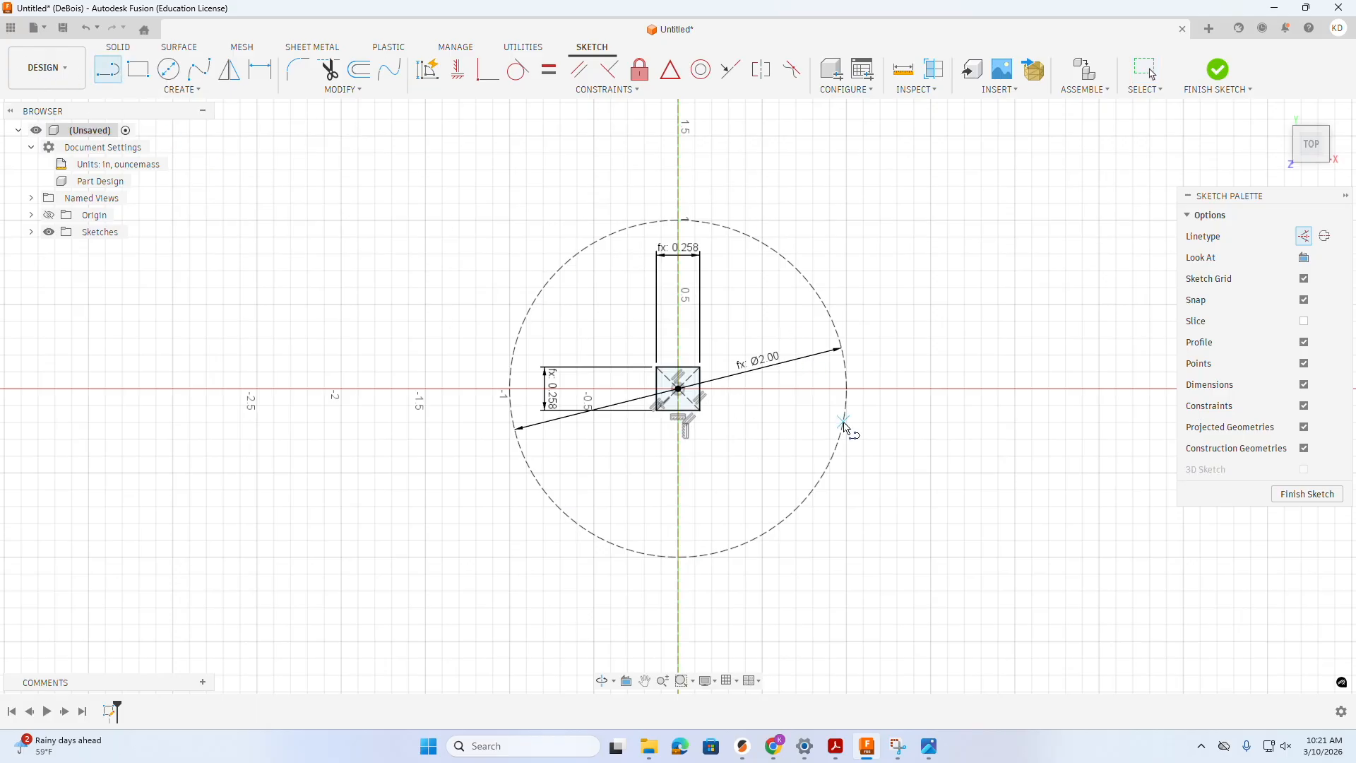
left_click(679, 390)
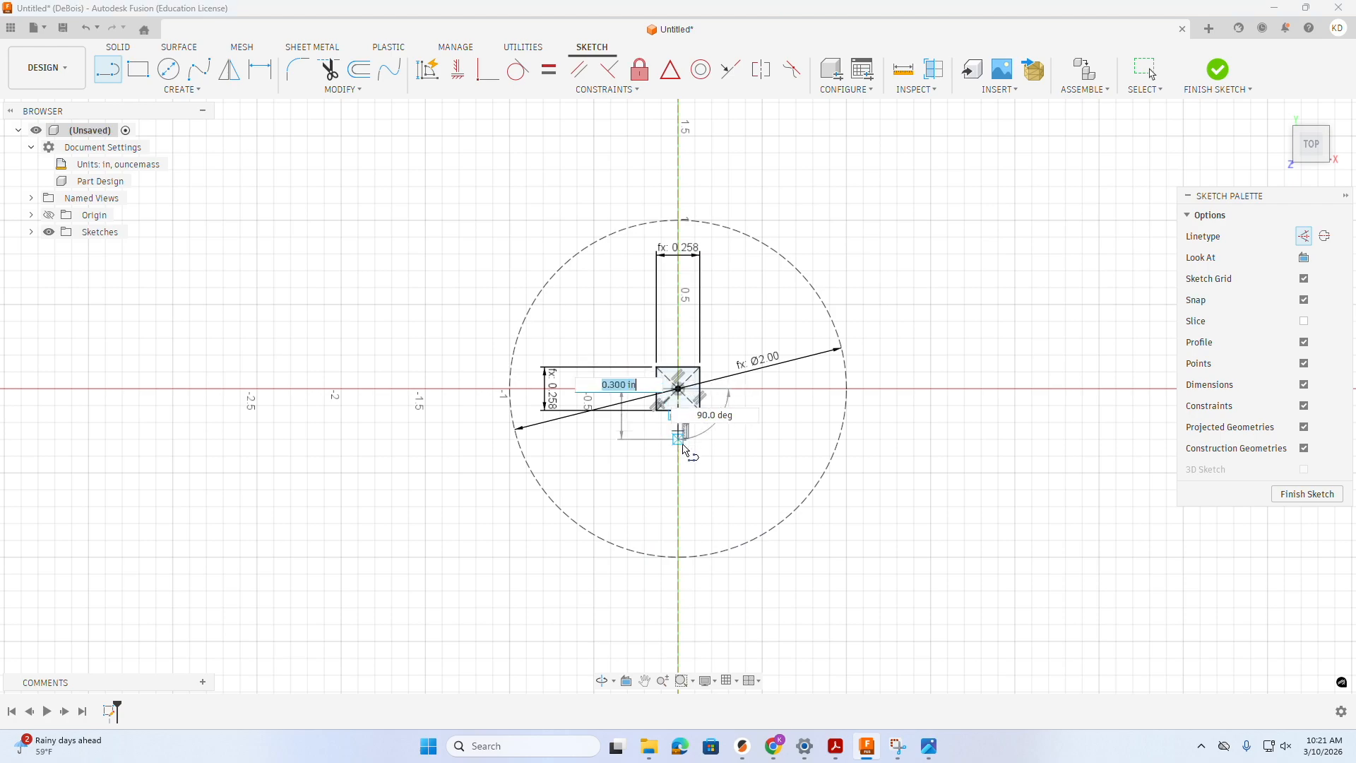
type("9")
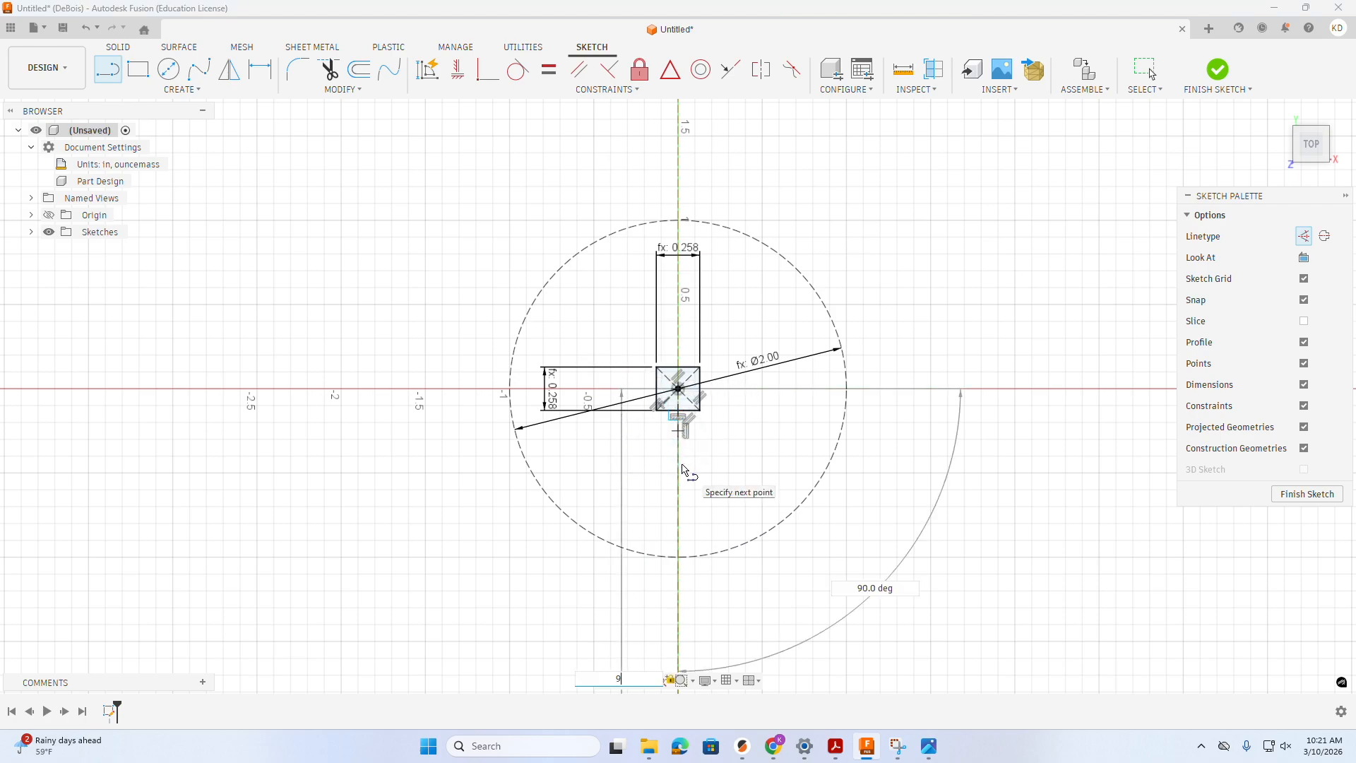
type("n")
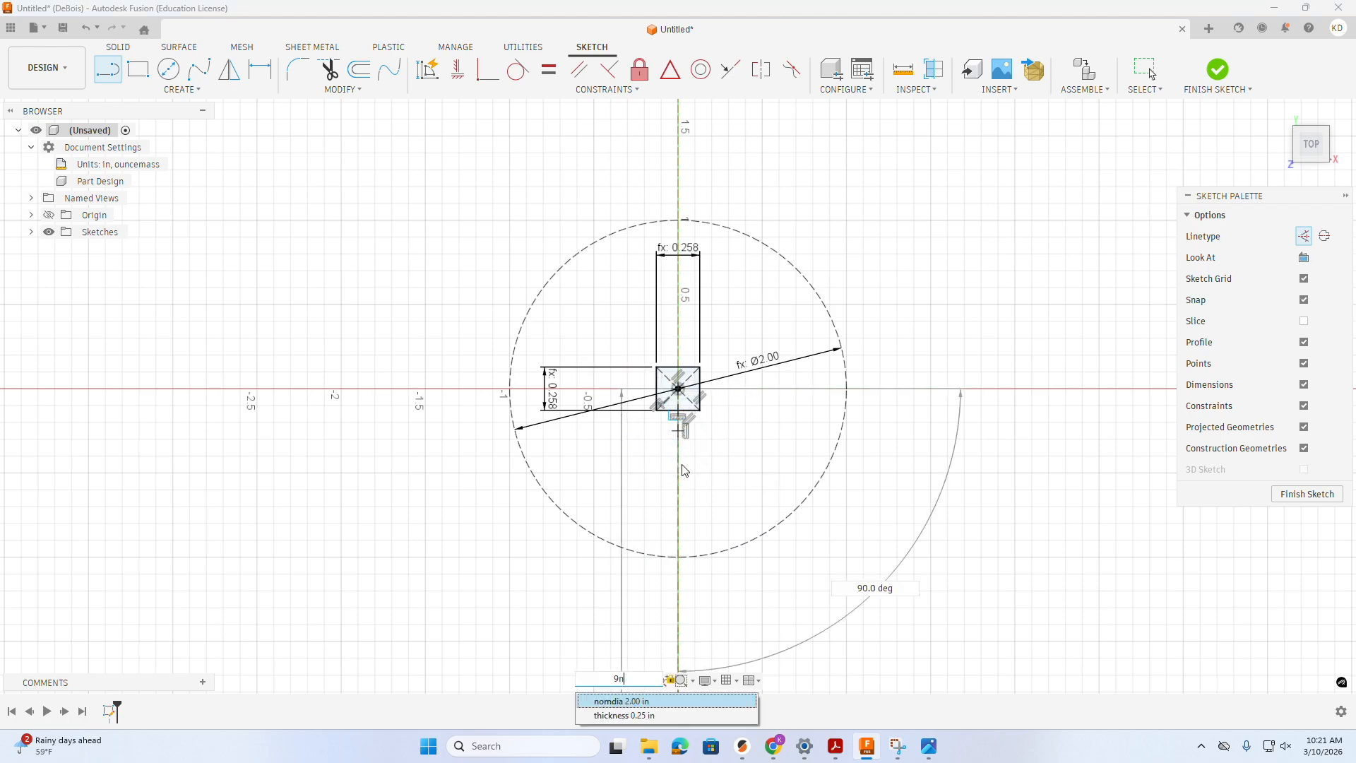
type("omdia/20")
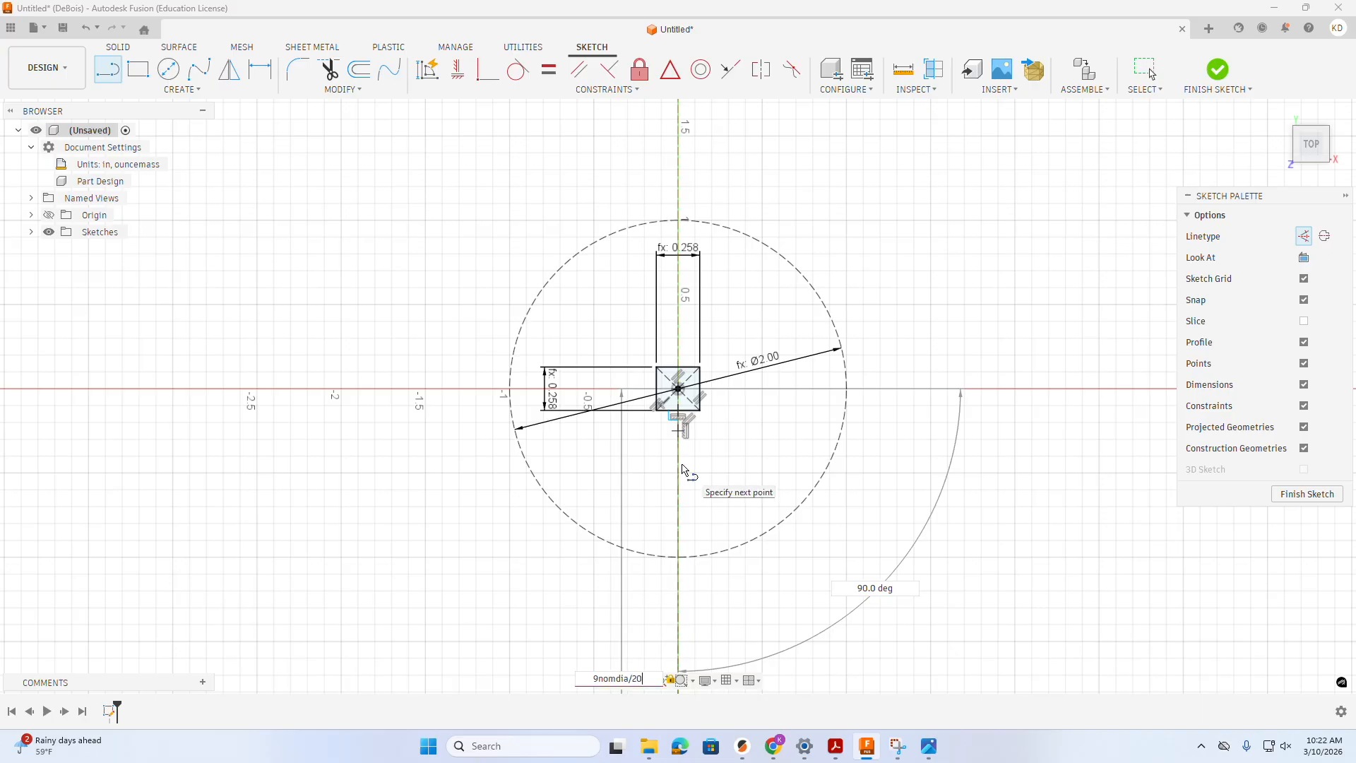
key("Return")
key("Escape")
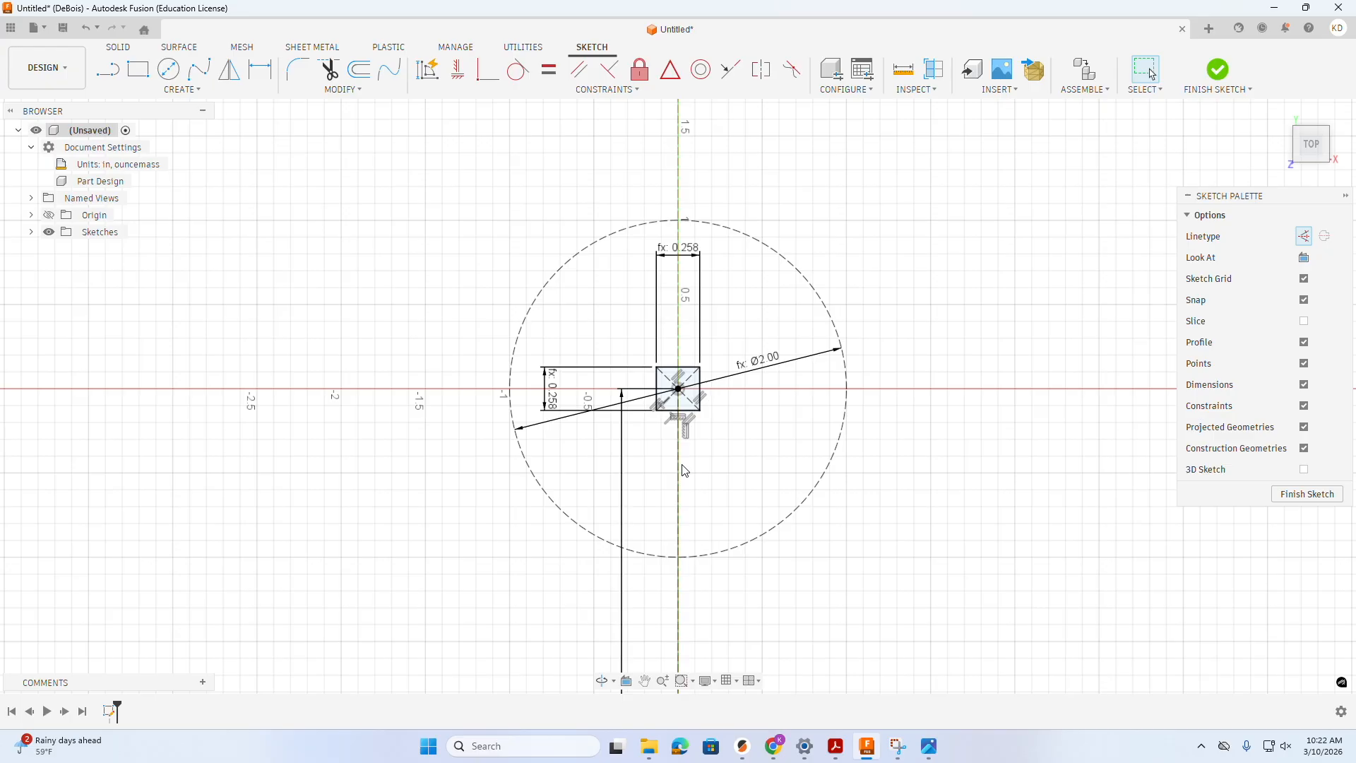
- Set the length dimension of the construction line running down from the origin to 9*nomdia/20
scroll(699, 466, "down", 2)
scroll(847, 536, "down", 2)
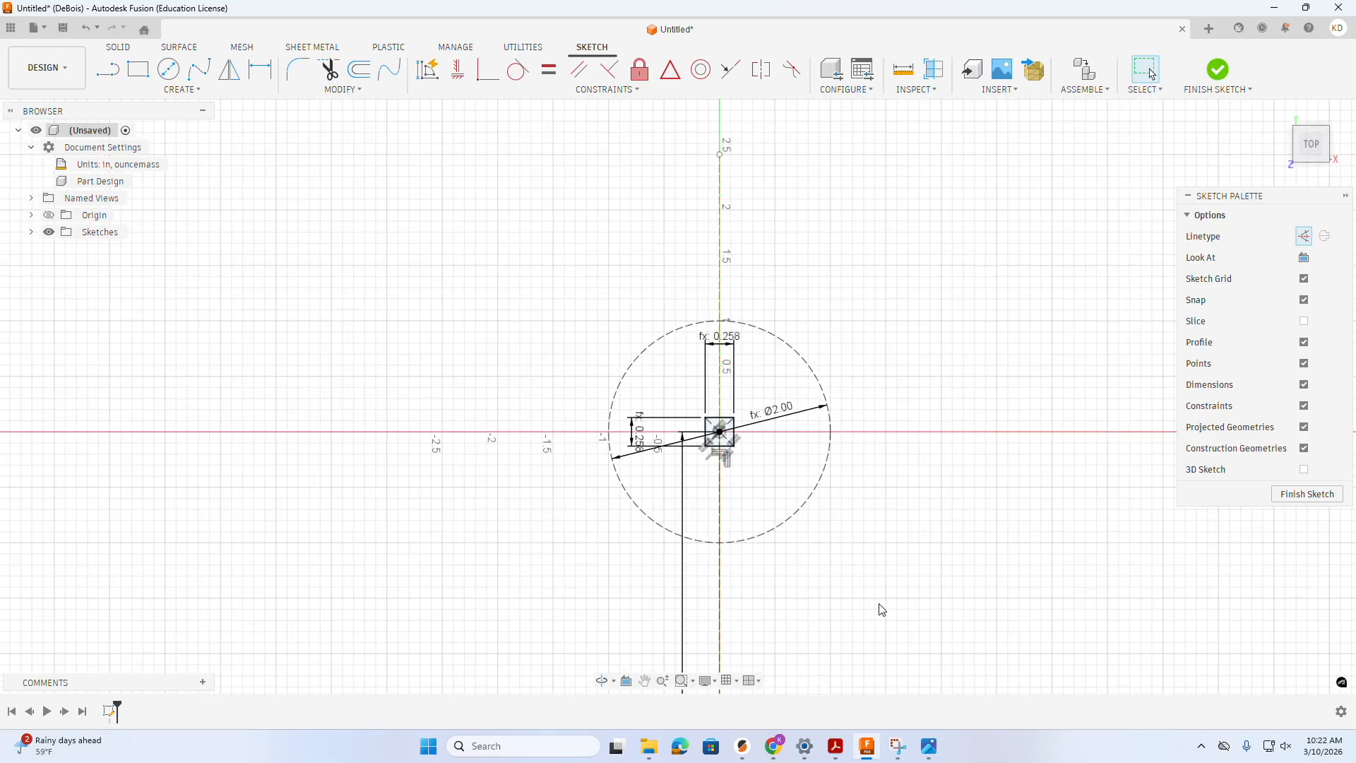
scroll(875, 613, "down", 2)
middle_click_drag(869, 654, 780, 186)
scroll(782, 259, "down", 1)
double_click(676, 332)
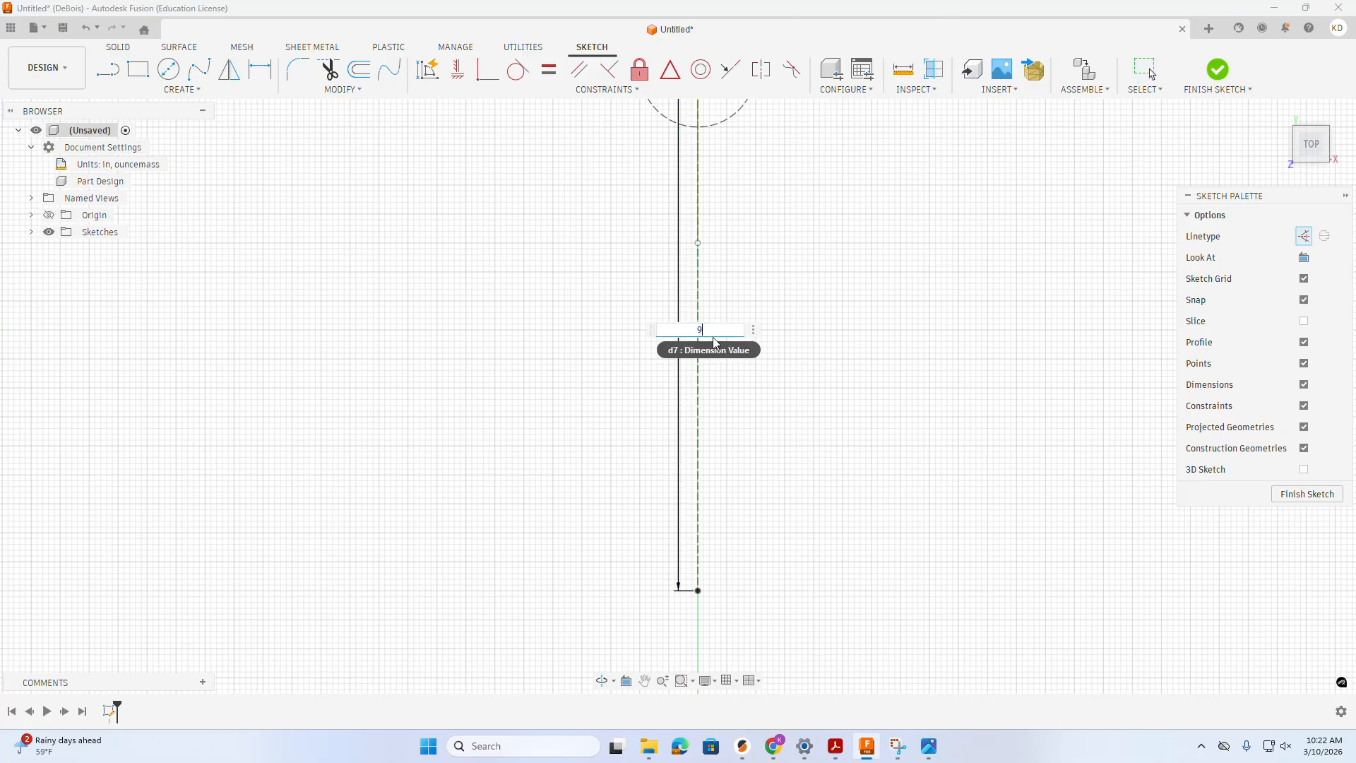
type("9/")
key("BackSpace")
type("nomdia/20")
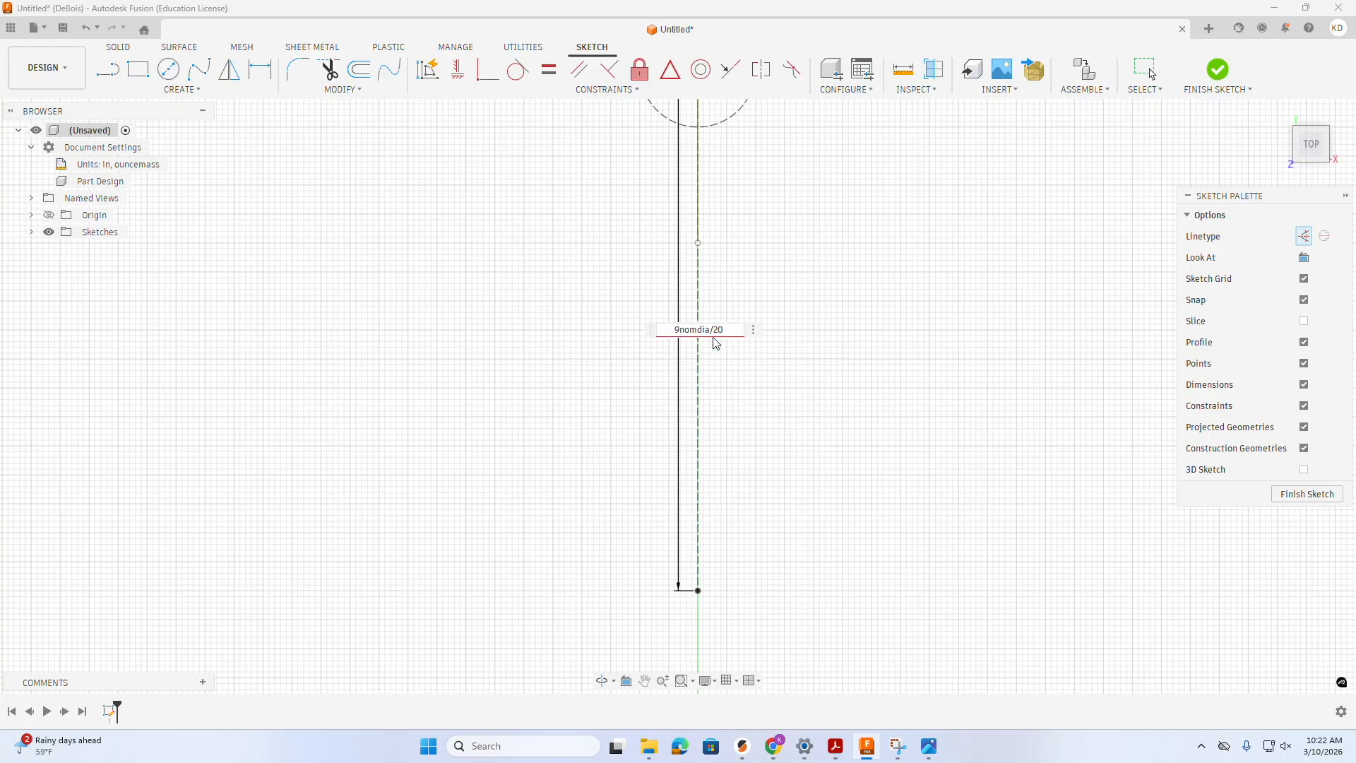
key("Left")
key("Left")
key("Left")
key("Left")
key("Left")
key("Left")
key("Left")
key("Left")
type("*")
key("Return")
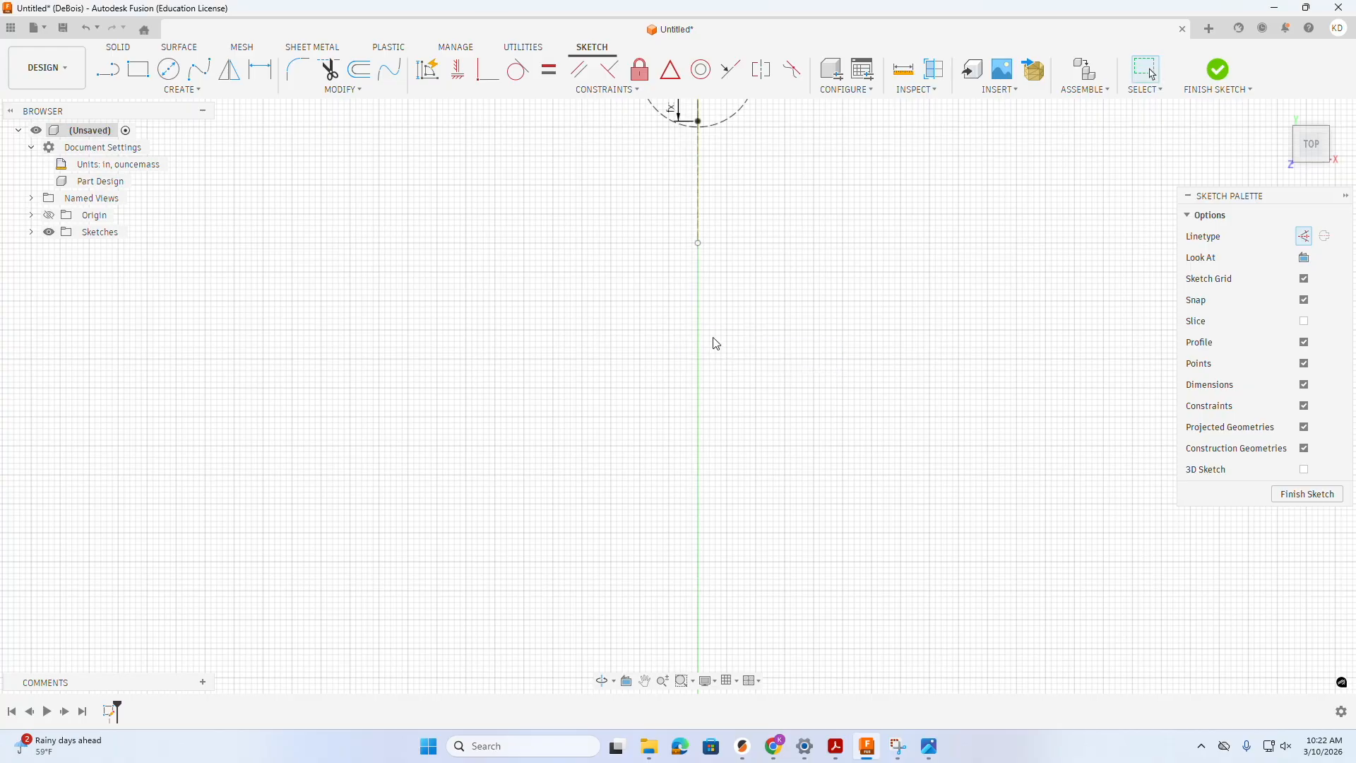
- Consult the heart cam drawing image and draw a solid circle of diameter nomdia/5 centred on the lower endpoint of the dimensioned construction line
scroll(824, 307, "down", 1)
middle_click_drag(821, 325, 772, 559)
scroll(823, 242, "down", 2)
scroll(806, 303, "up", 5)
scroll(742, 314, "up", 2)
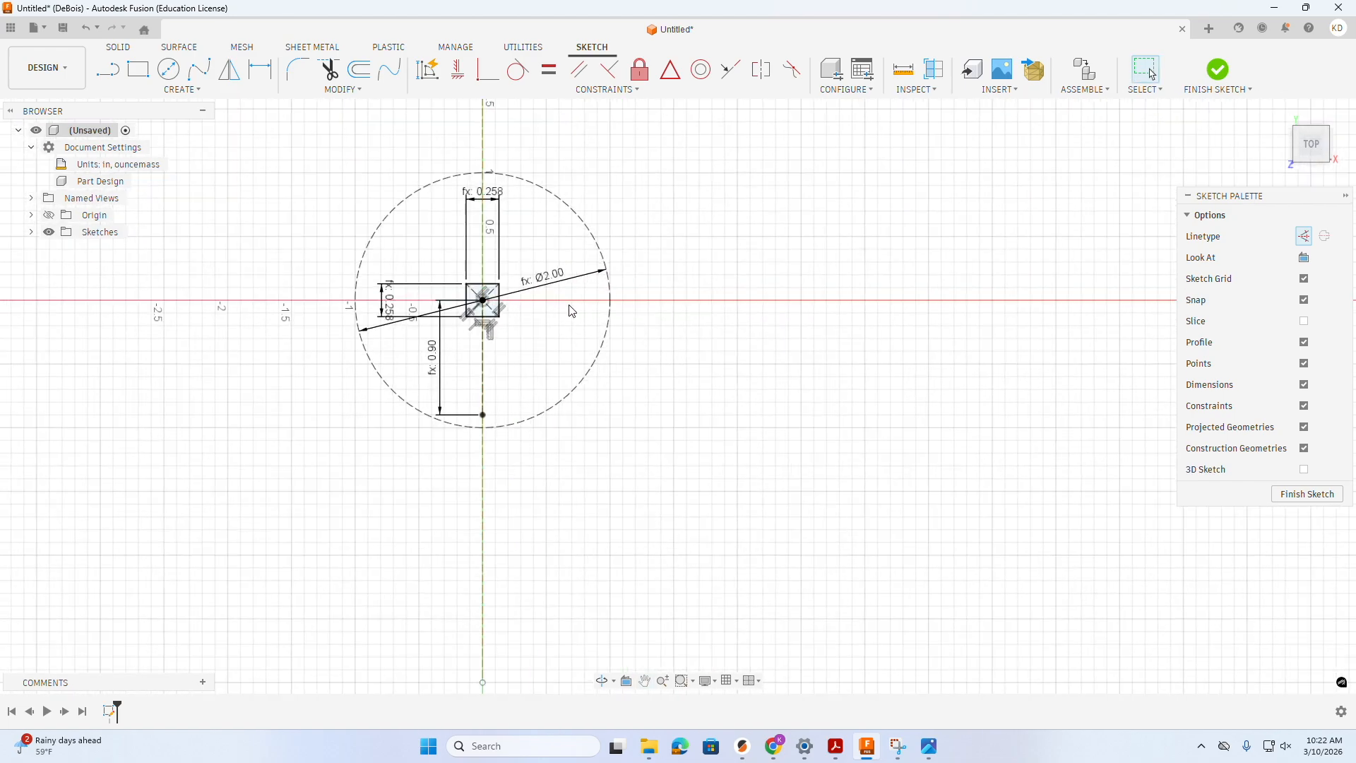
middle_click_drag(569, 312, 831, 426)
scroll(819, 433, "up", 3)
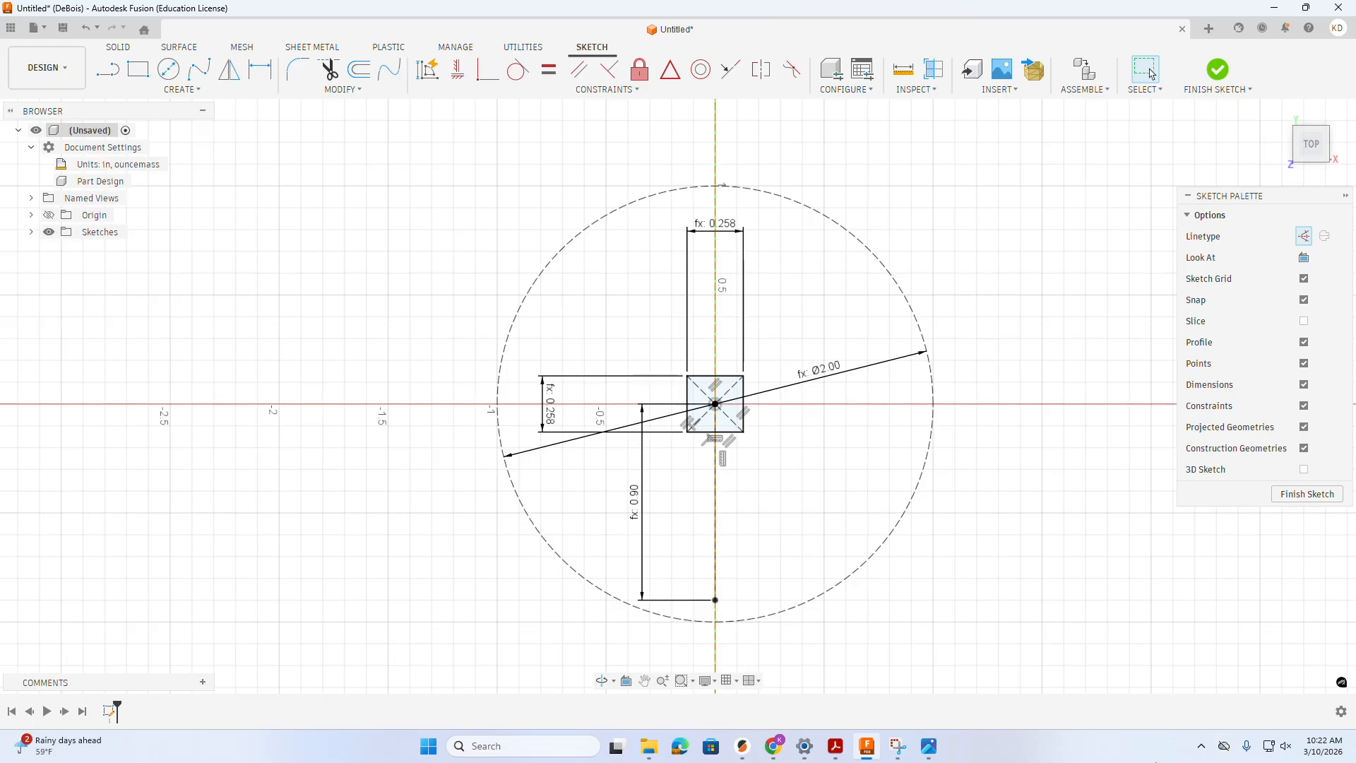
left_click(927, 750)
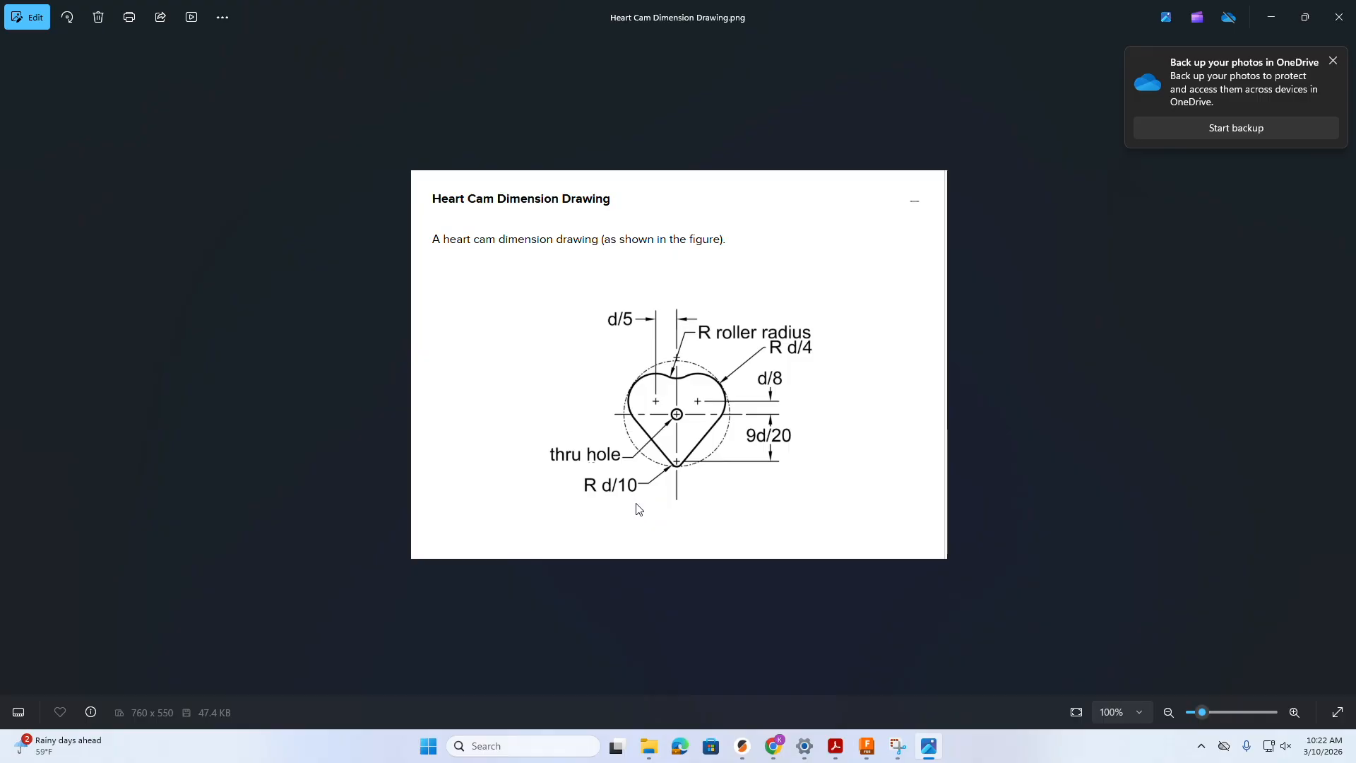
left_click(879, 756)
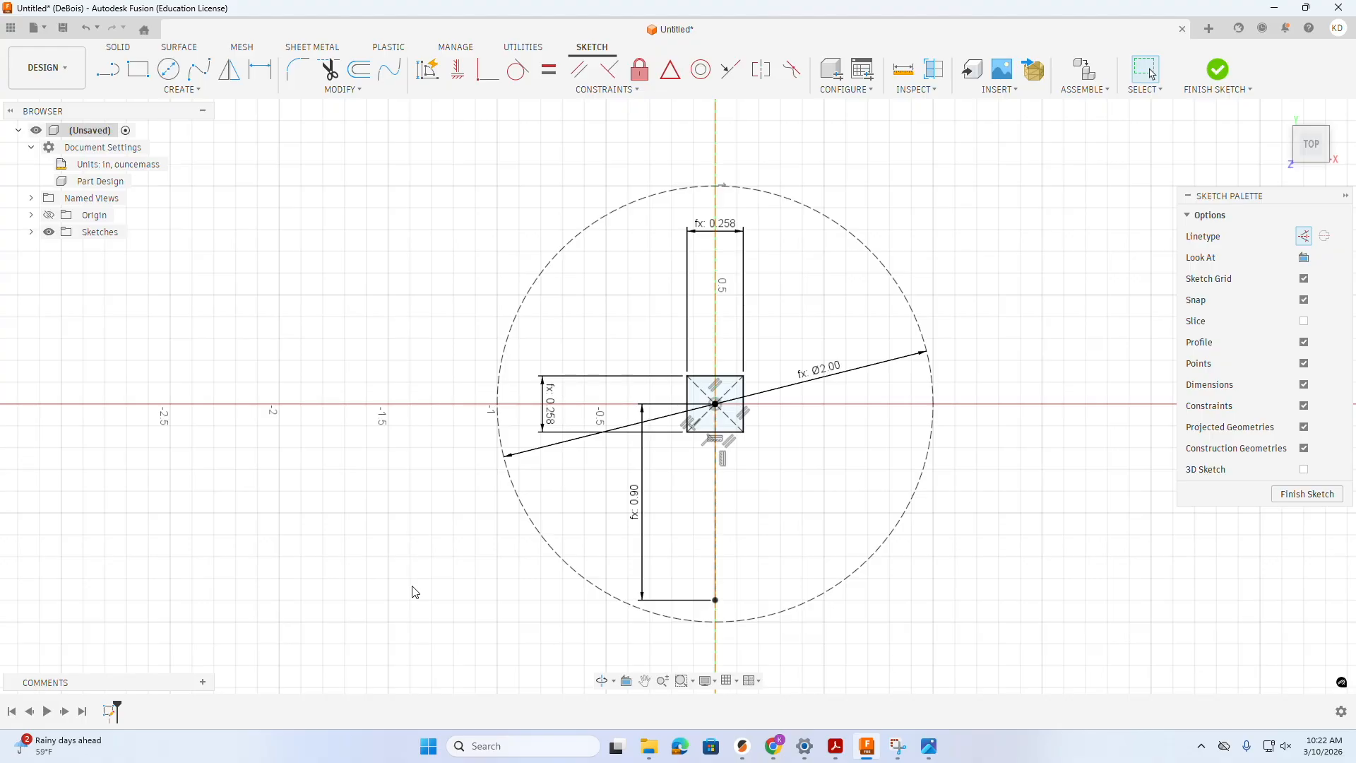
key("alt+Tab")
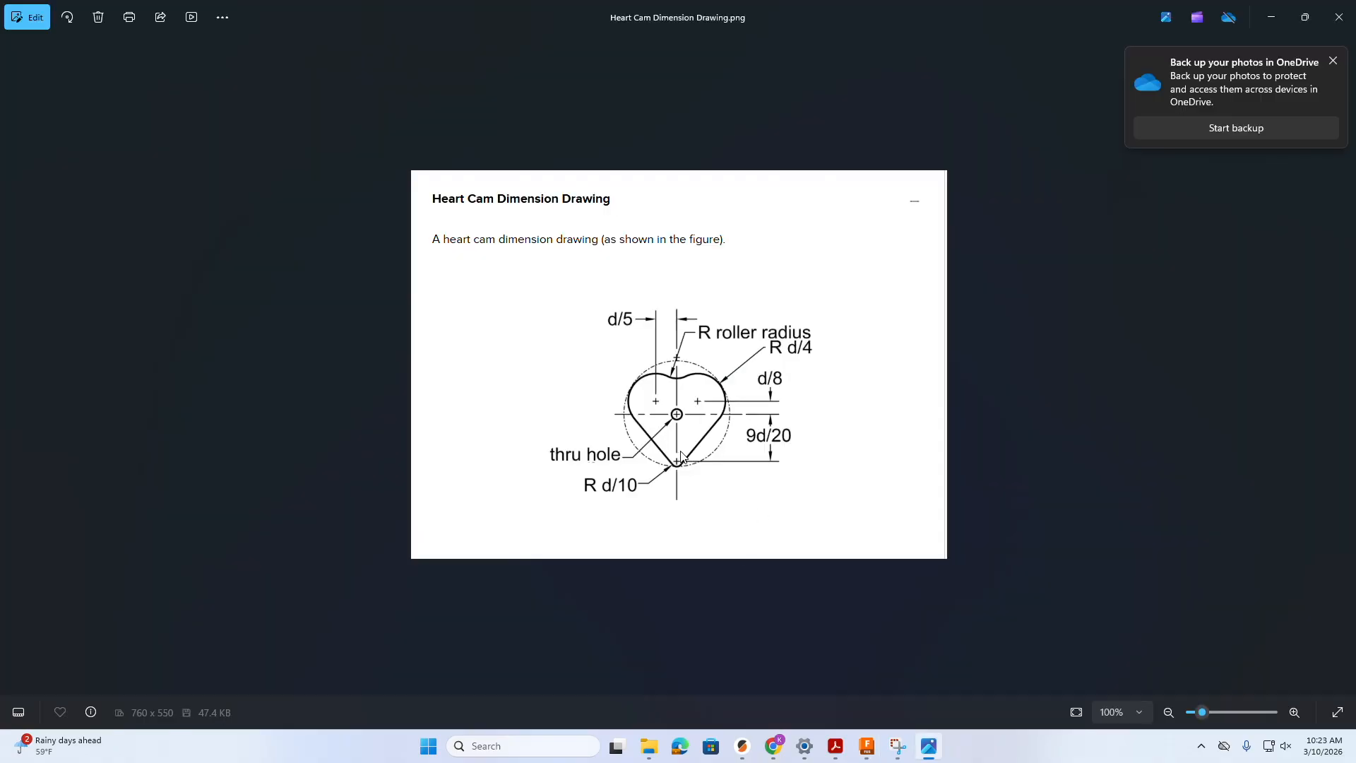
left_click(867, 746)
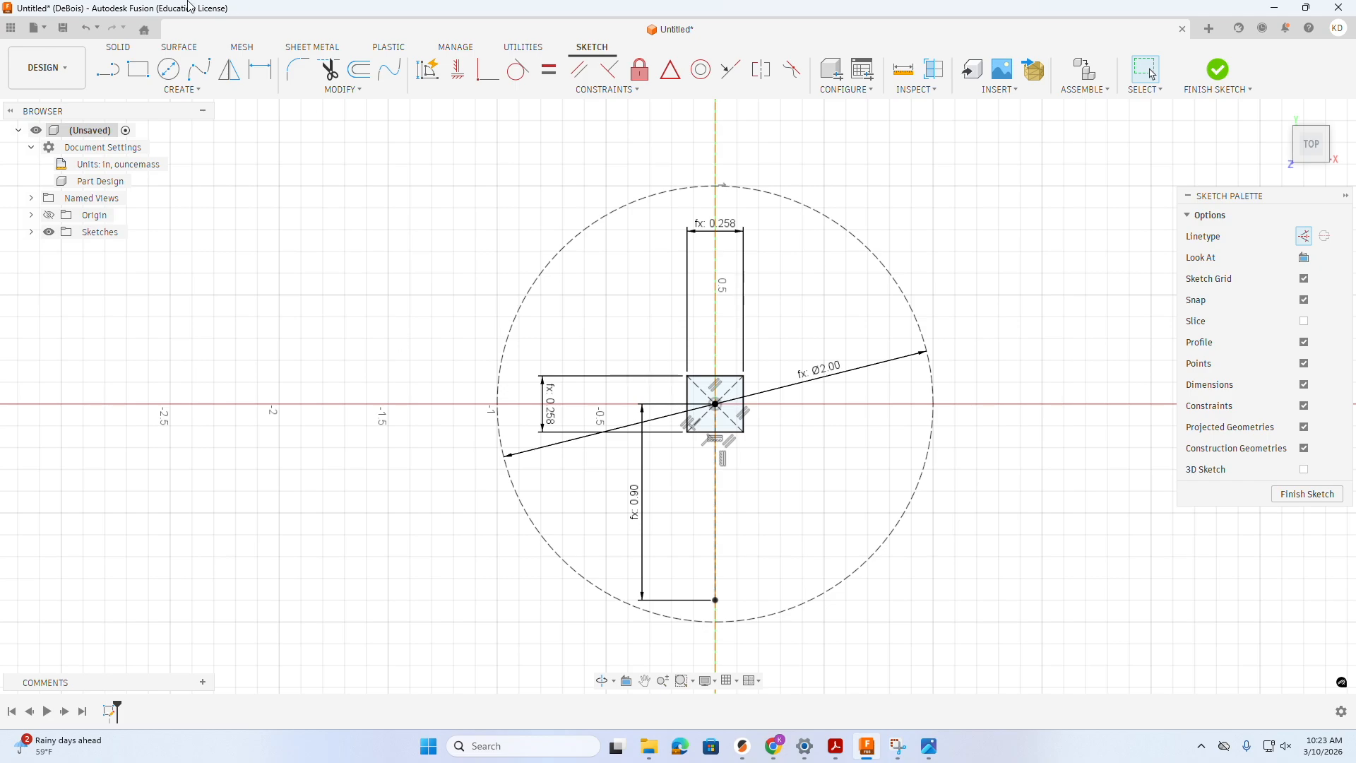
left_click(179, 84)
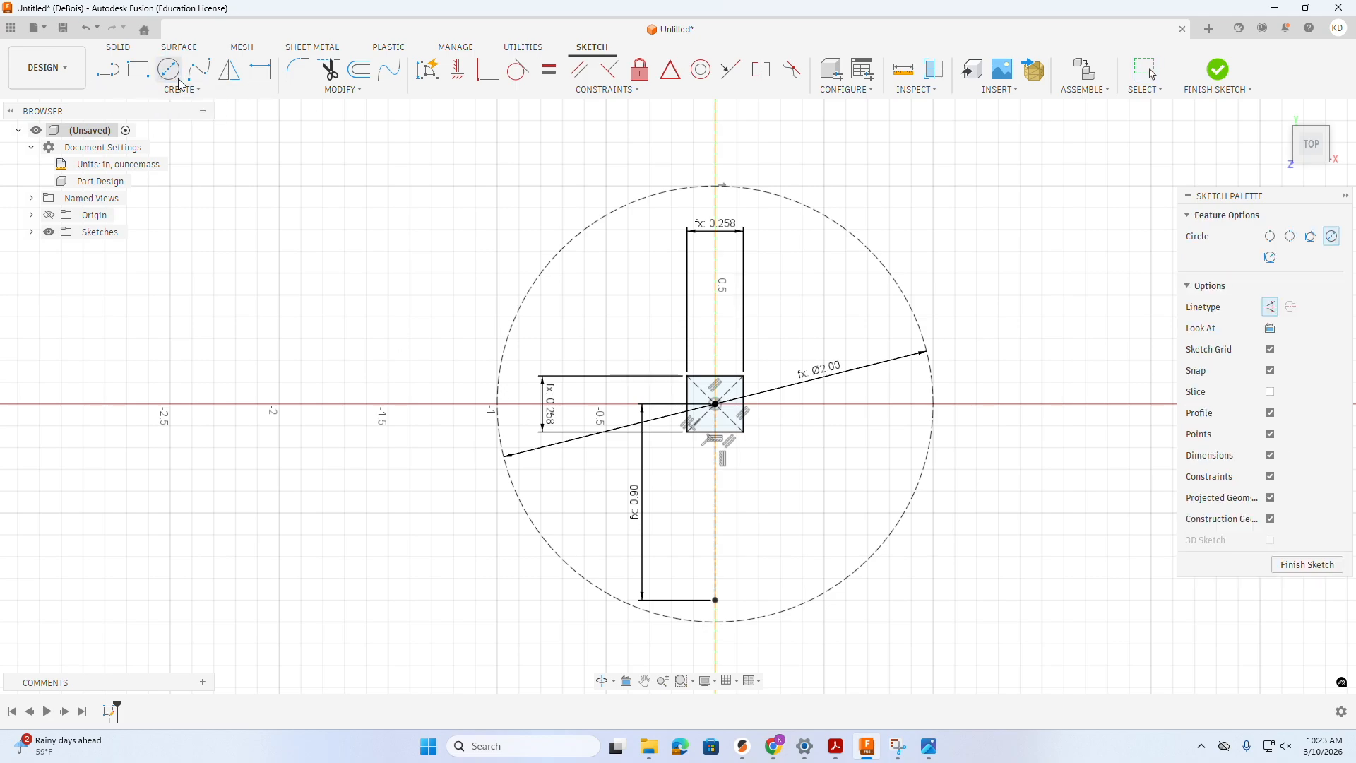
left_click(715, 600)
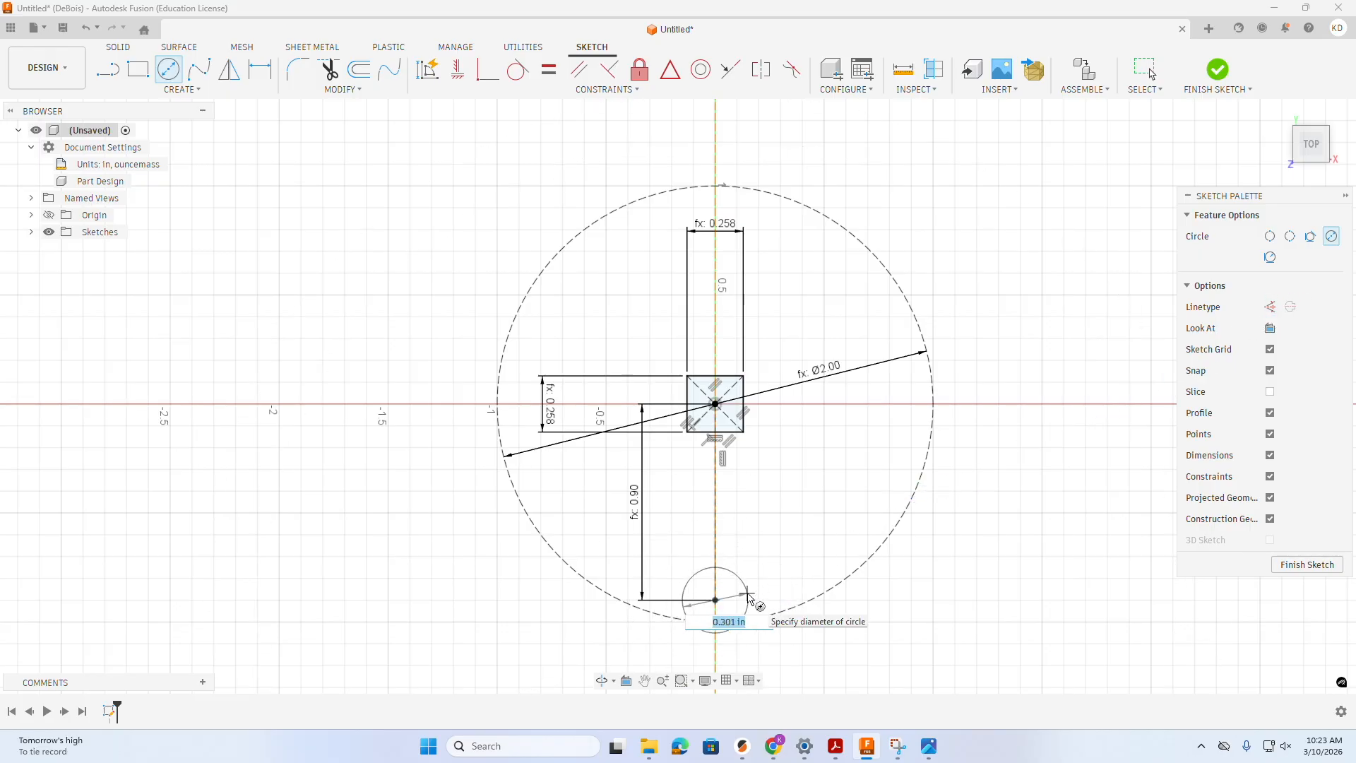
type("nomdia/")
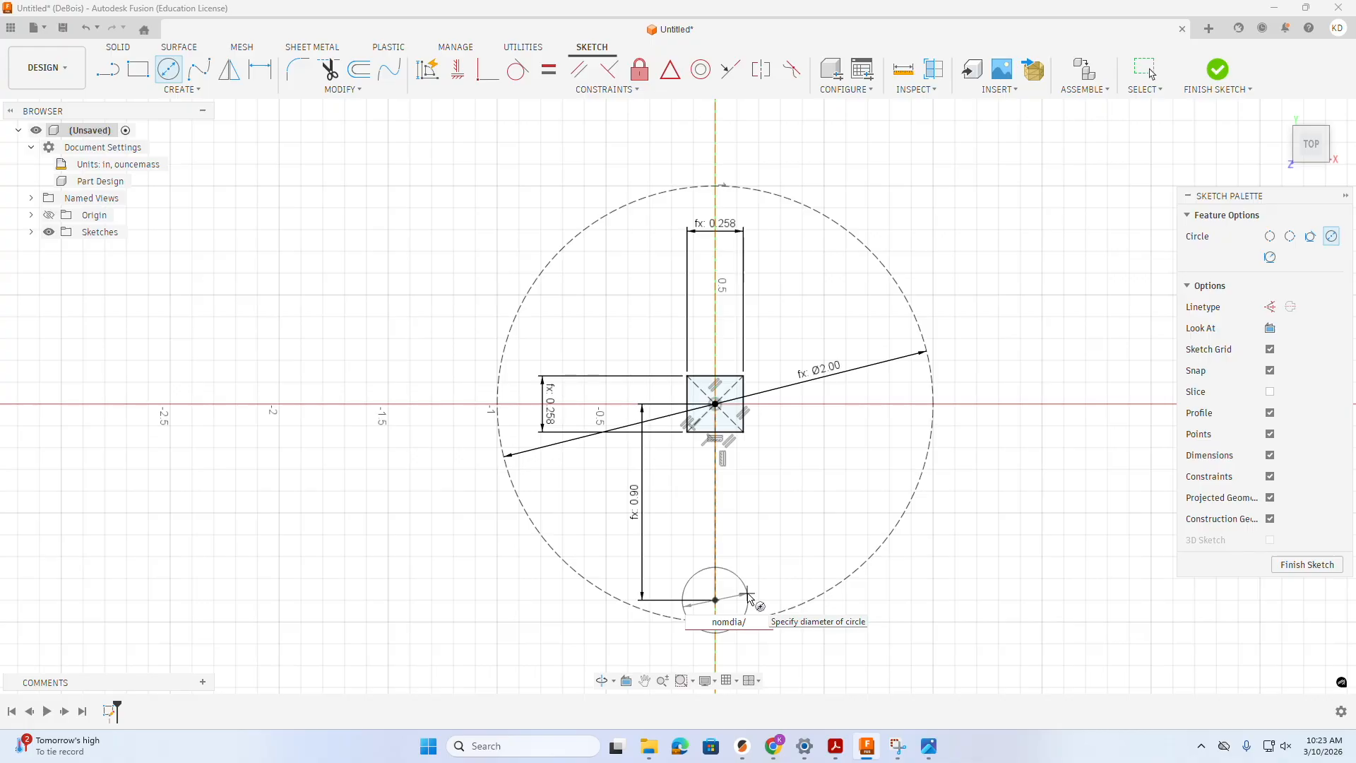
type("5")
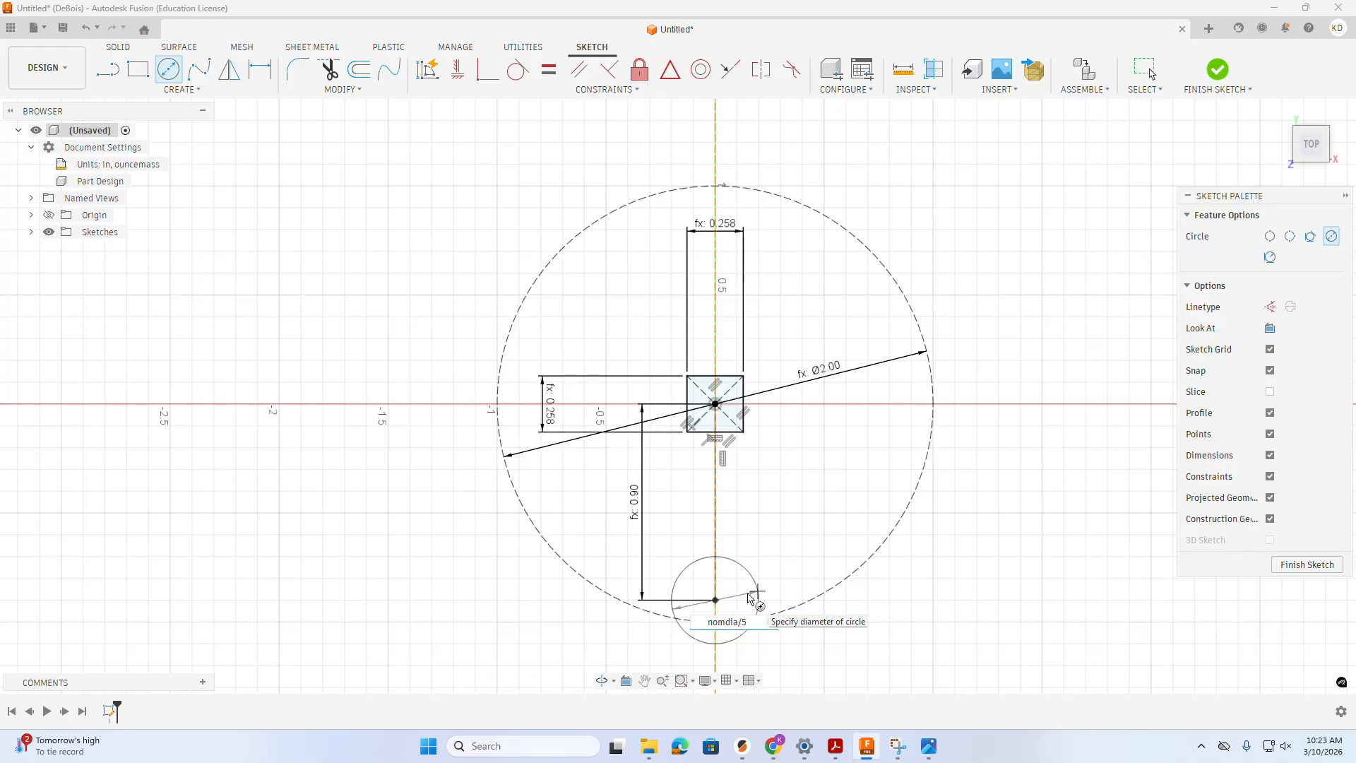
key("Return")
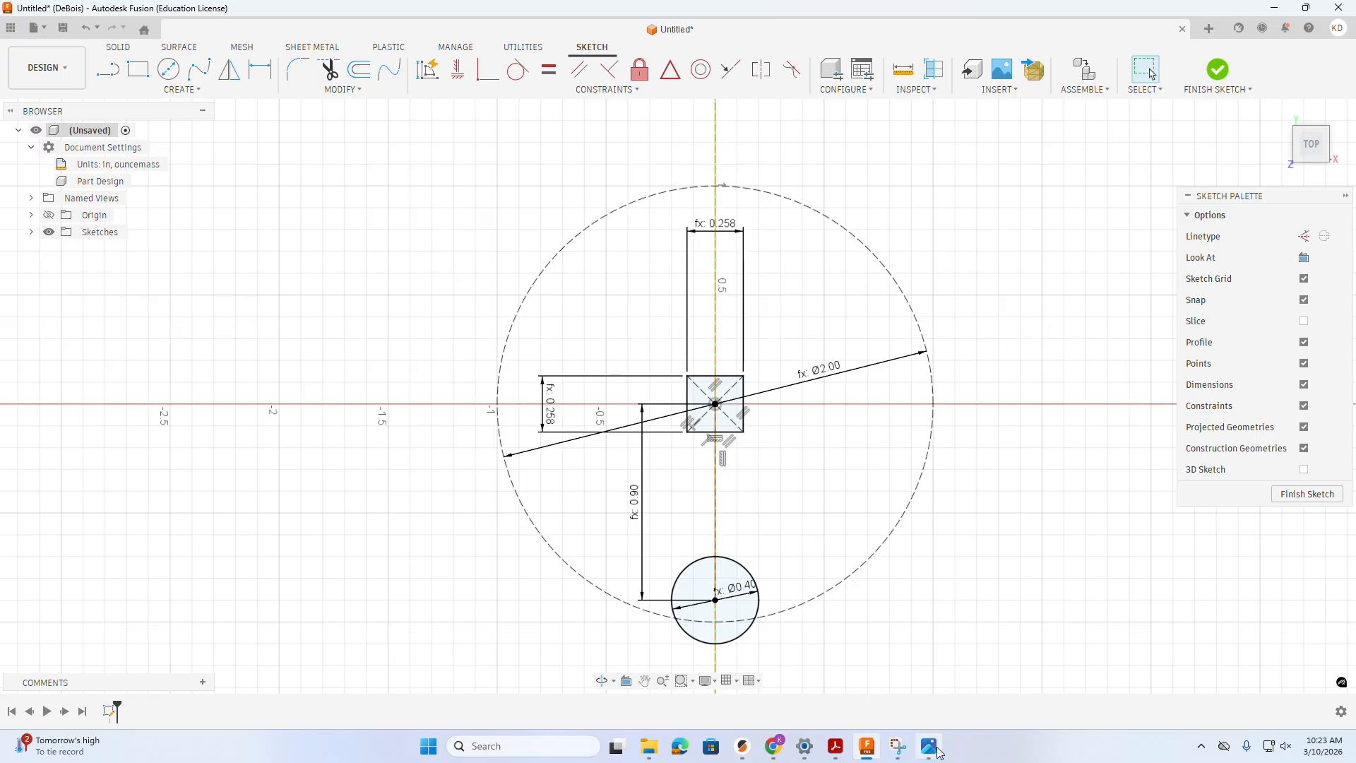
mouse_move(893, 747)
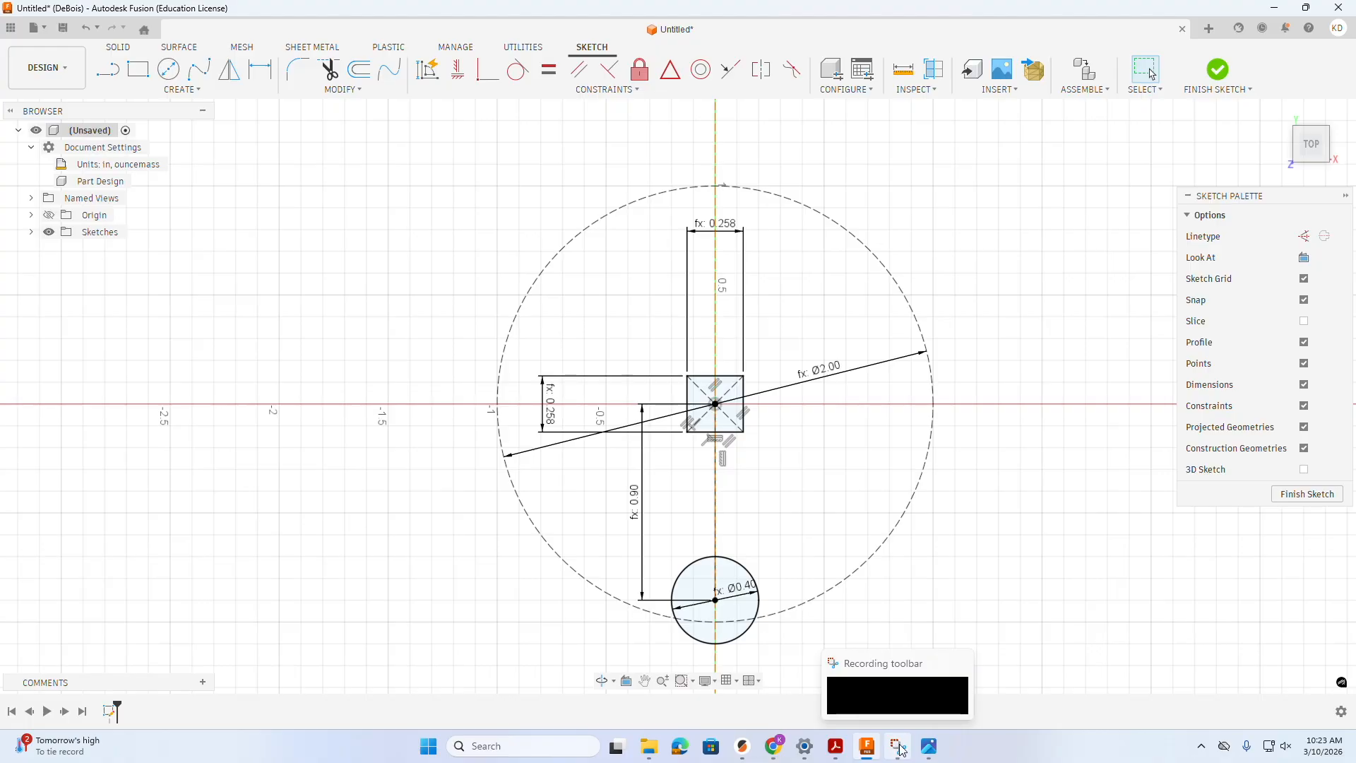
- Consult the Heart Cam Dimension Drawing image and draw a vertical construction line of length nomdia/8 upward from the origin
left_click(929, 746)
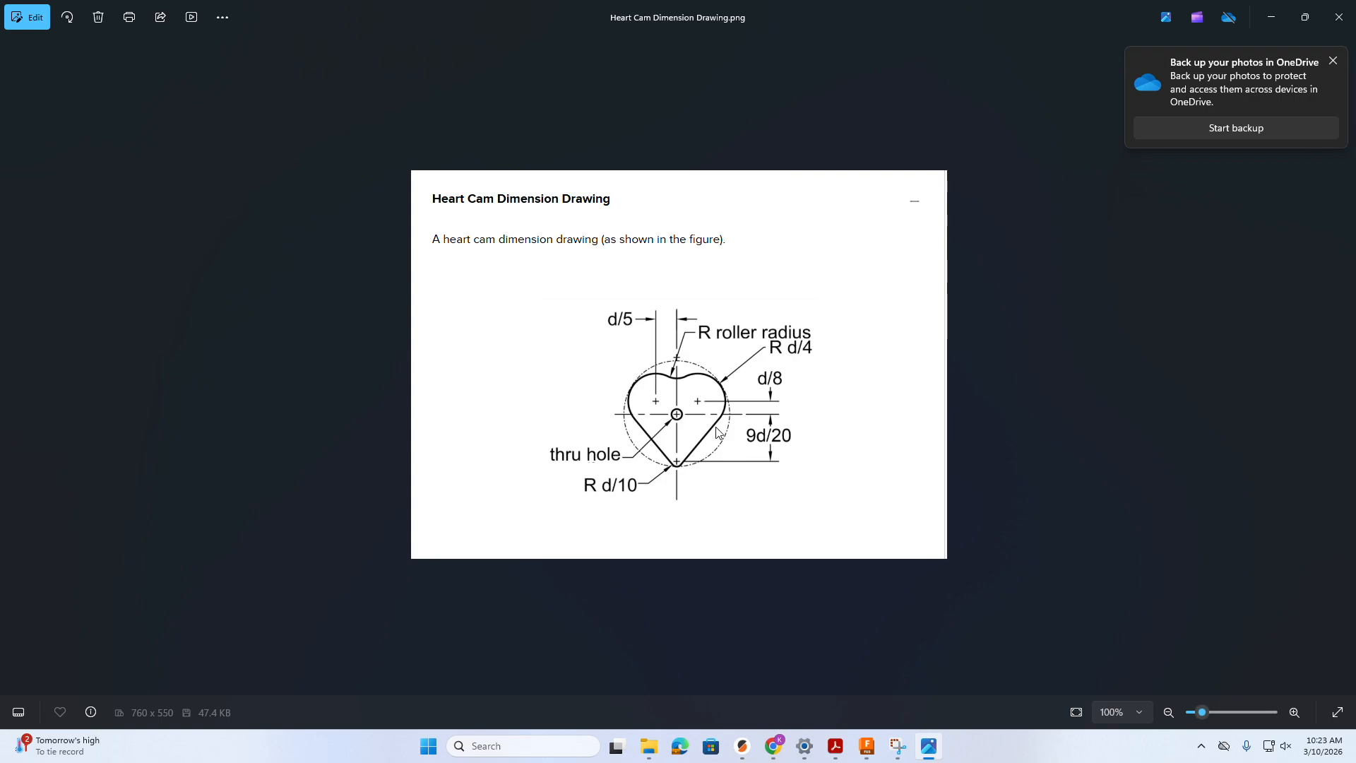
left_click(866, 746)
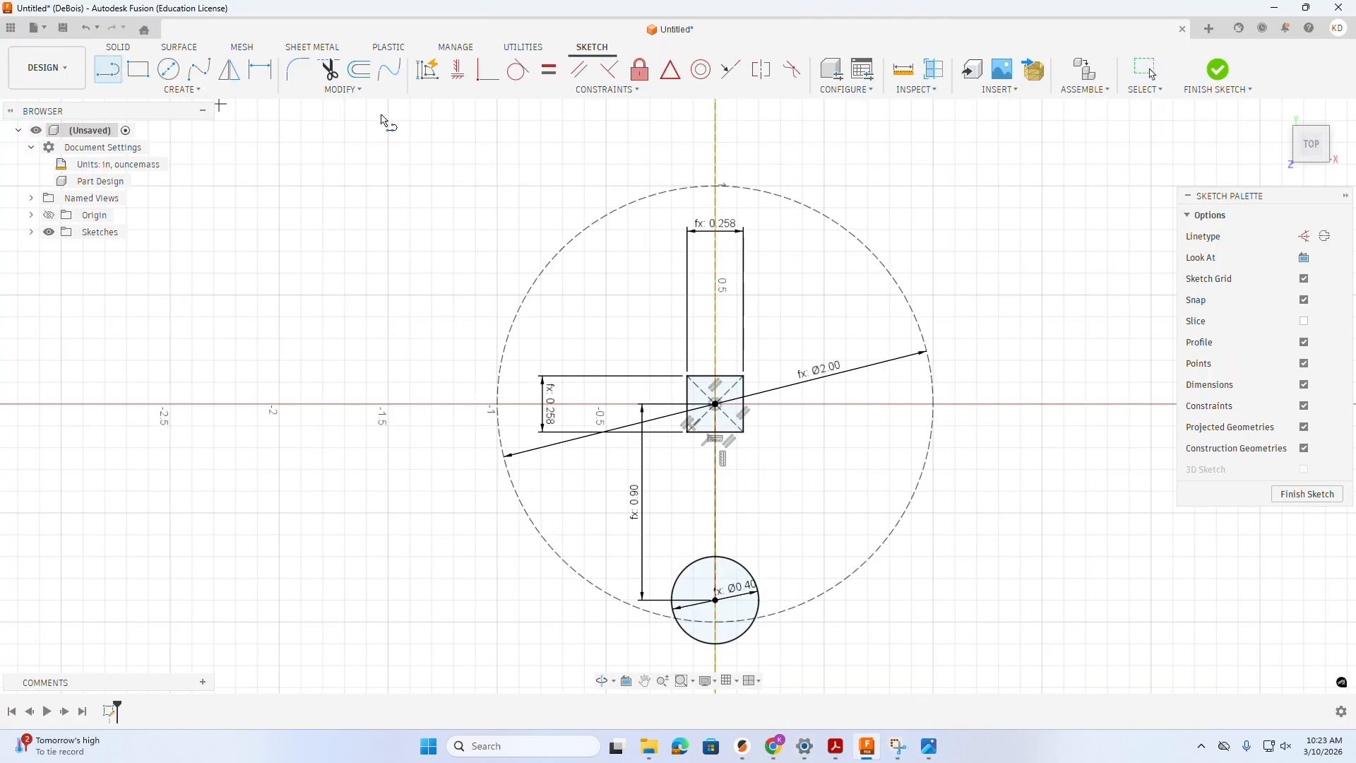
left_click(1304, 236)
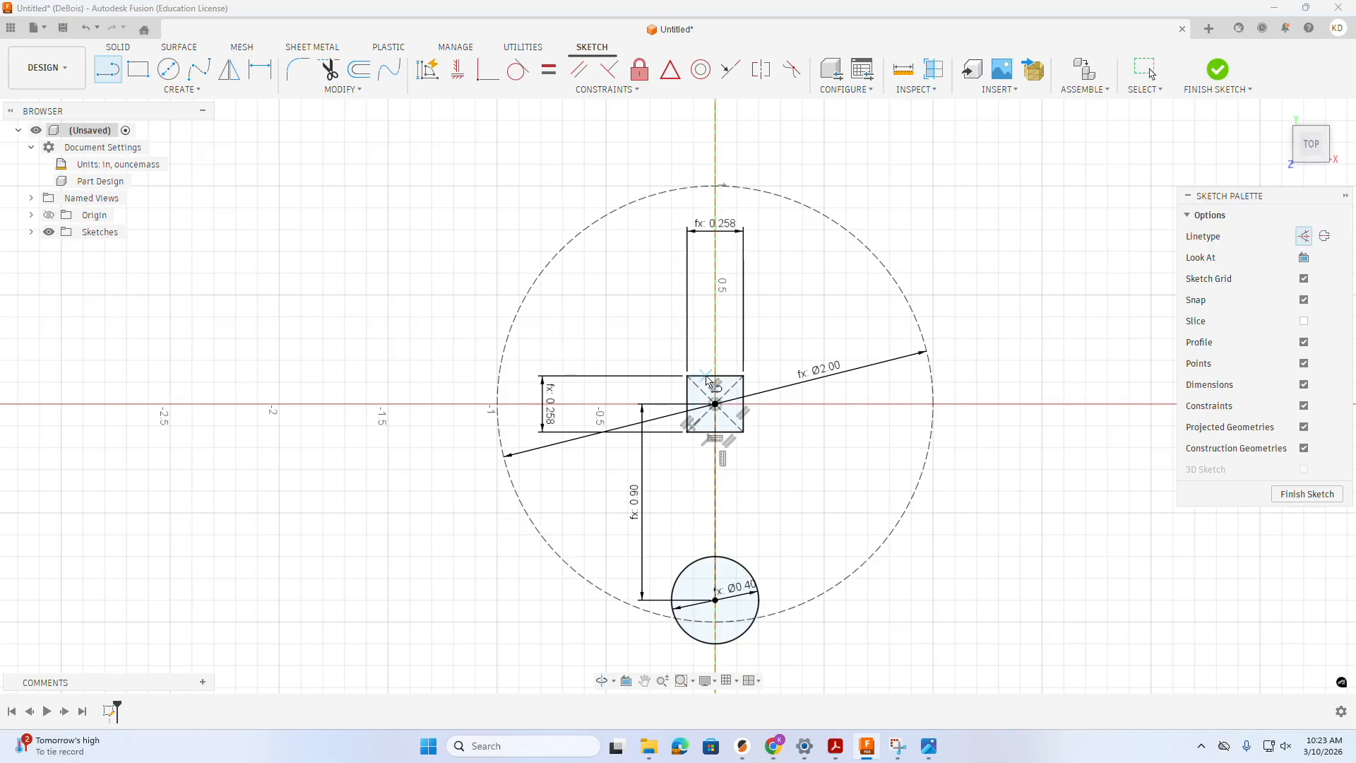
left_click(715, 404)
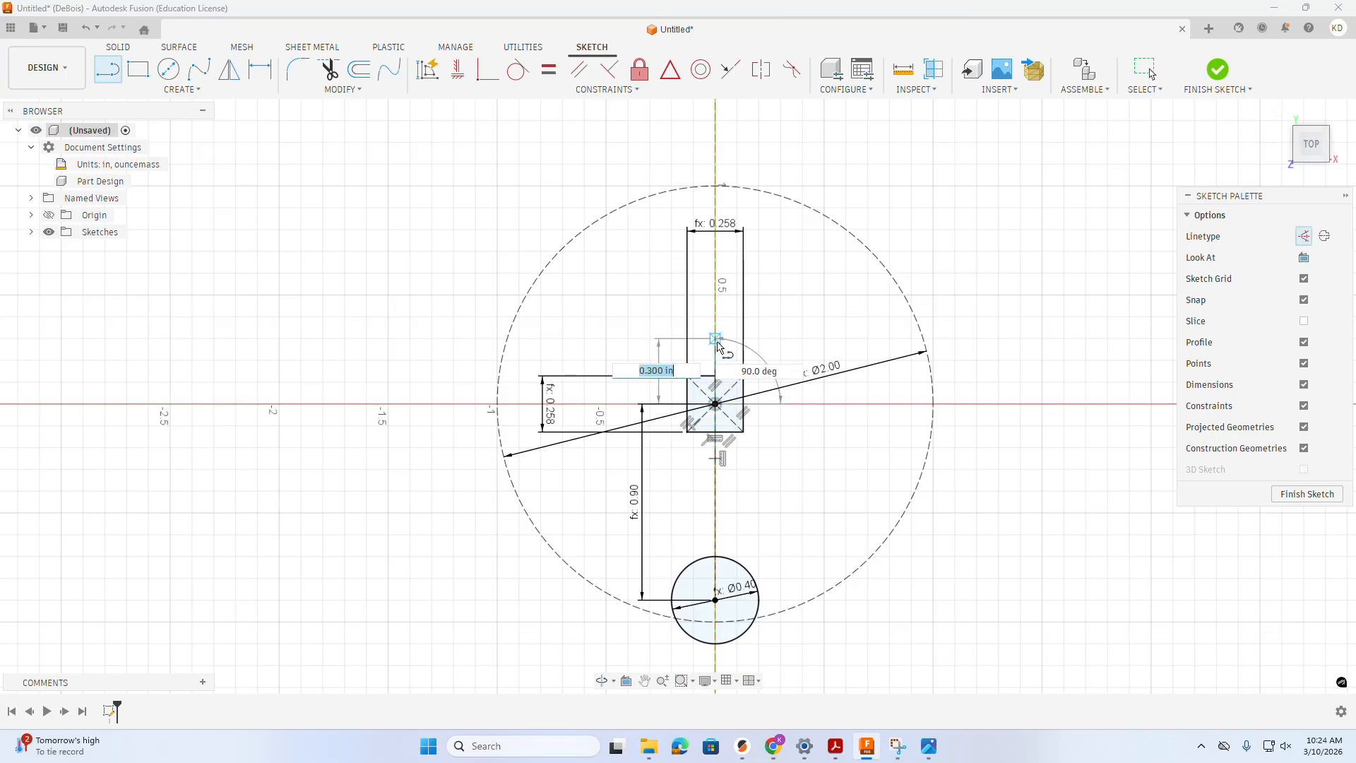
type("ax")
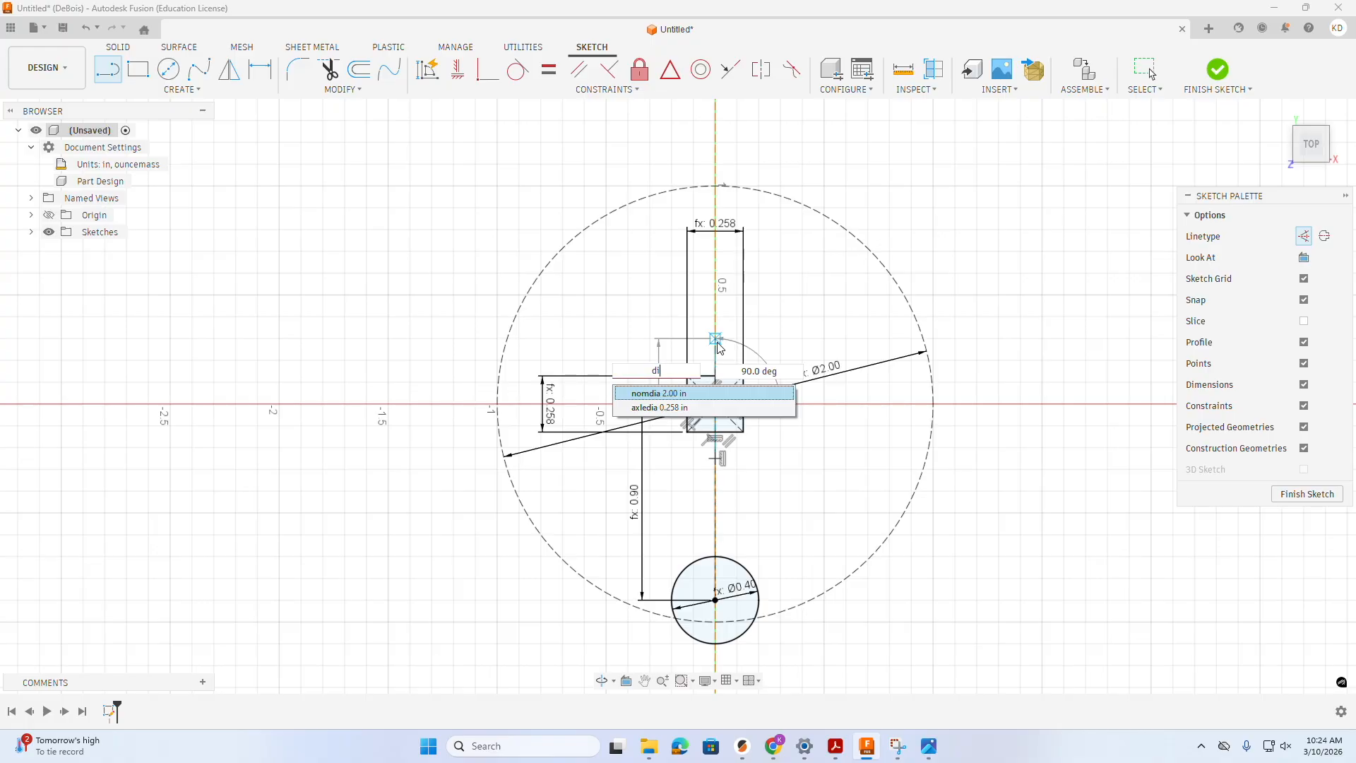
key("BackSpace")
key("BackSpace")
type("j")
key("BackSpace")
type("nomdia")
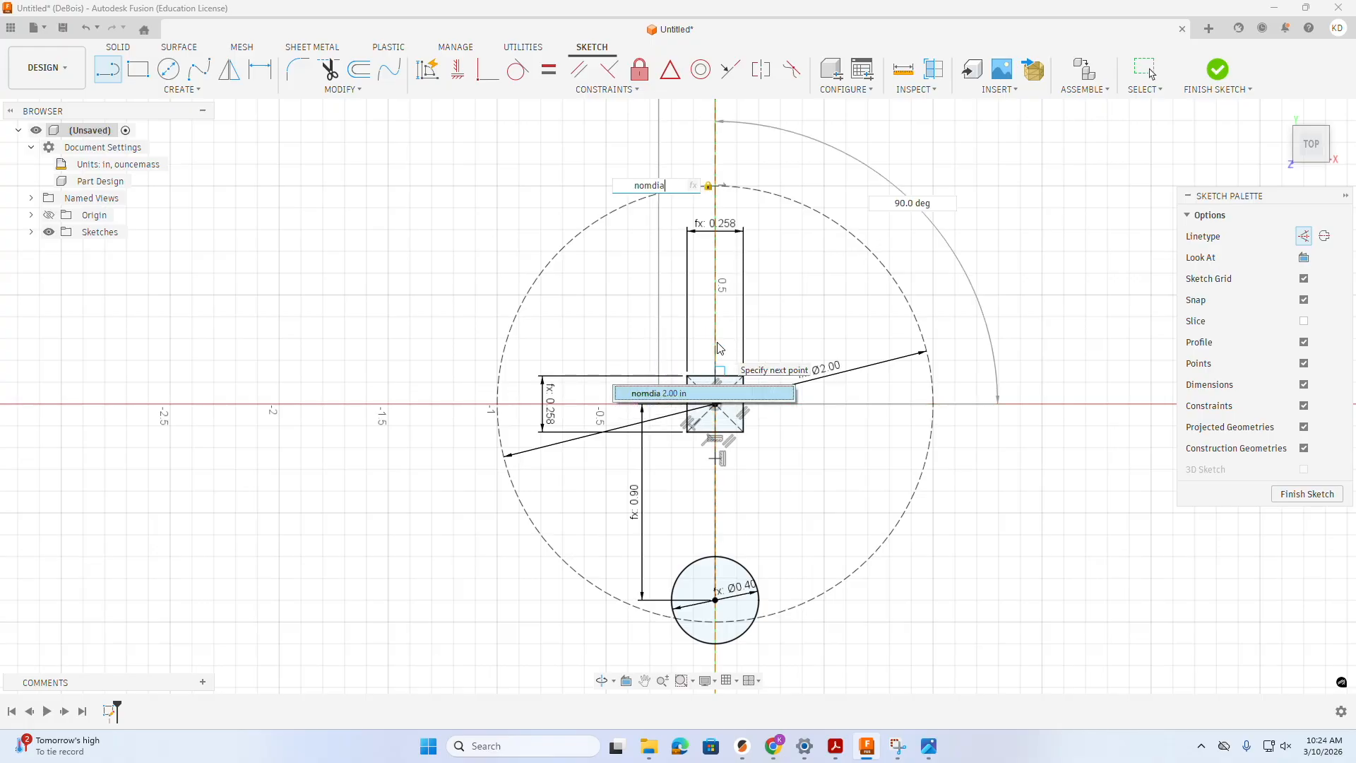
key("Return")
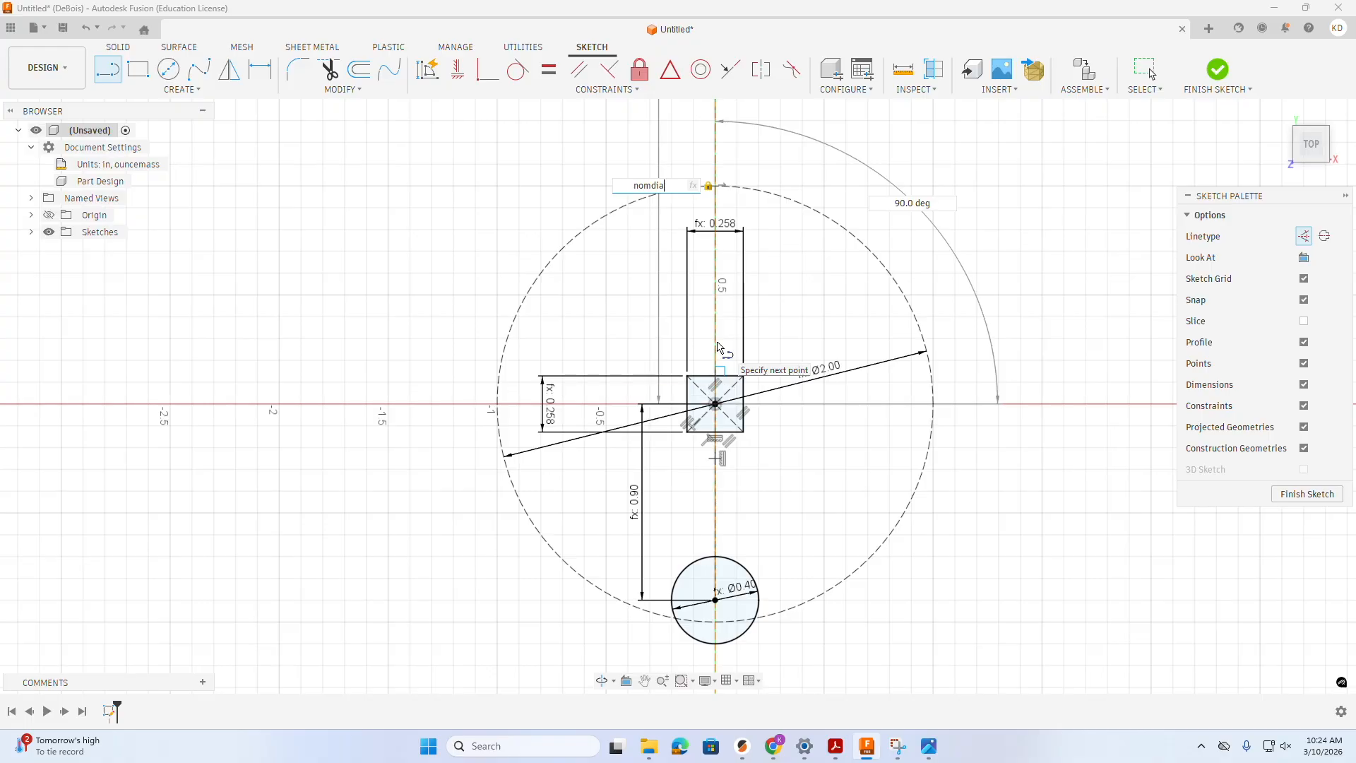
type("/8")
key("Return")
key("Escape")
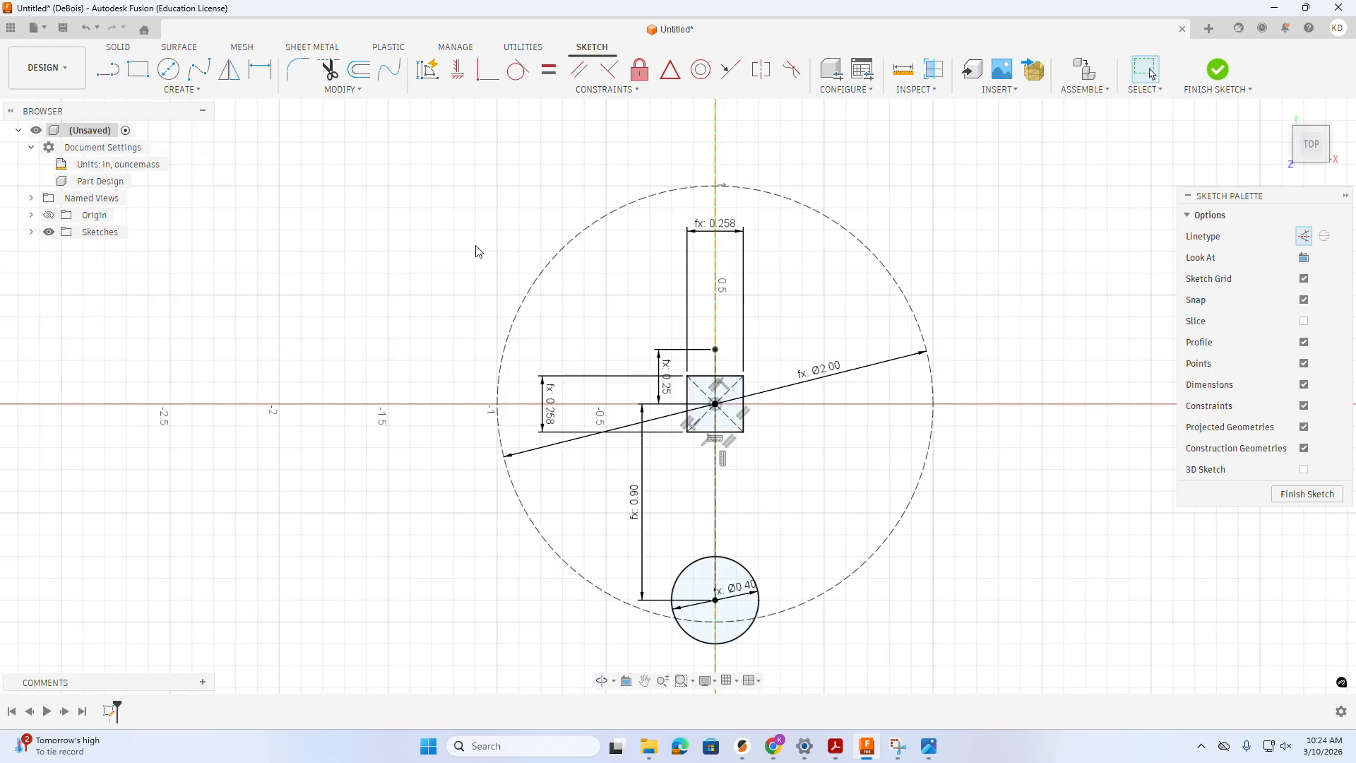
- Draw a horizontal construction line of length nomdia/5 leftward from the upper endpoint of the nomdia/8 line
left_click(107, 69)
left_click(716, 349)
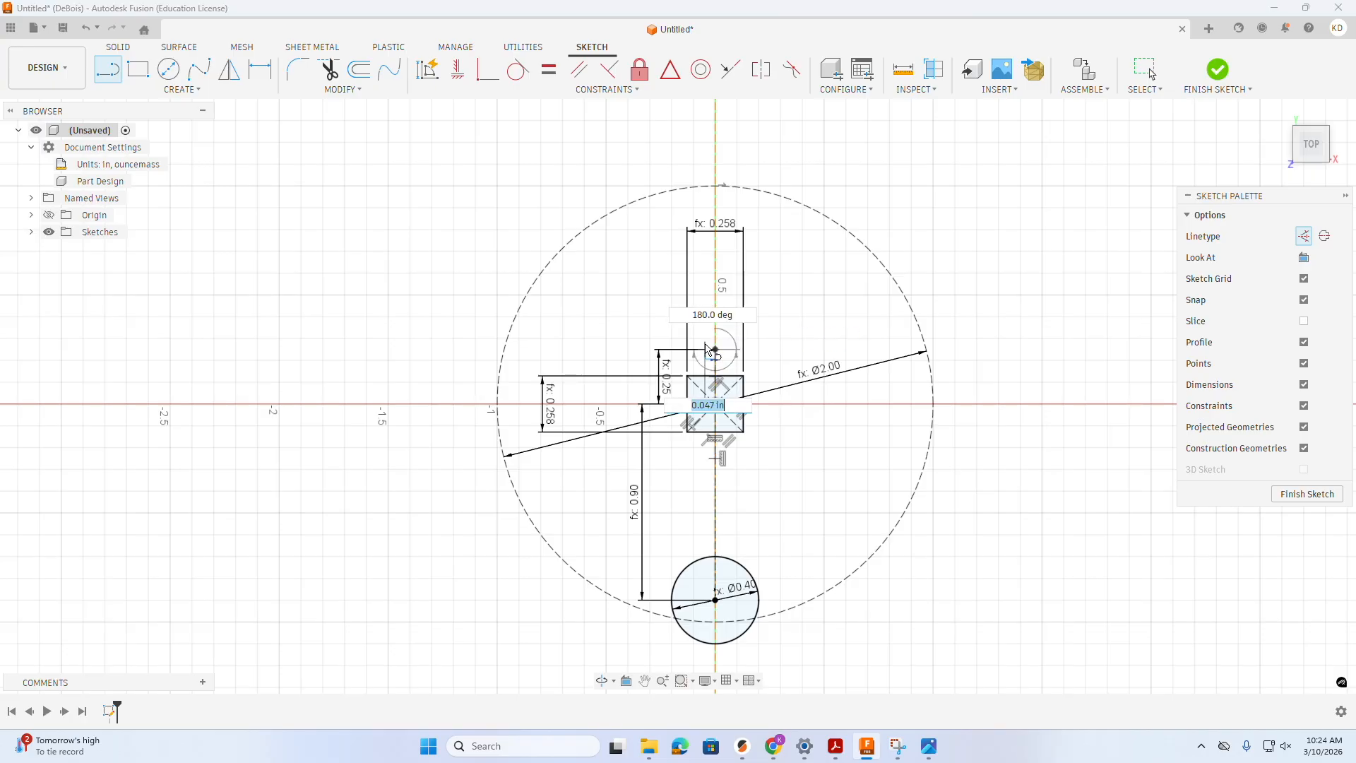
type("nomdia/5")
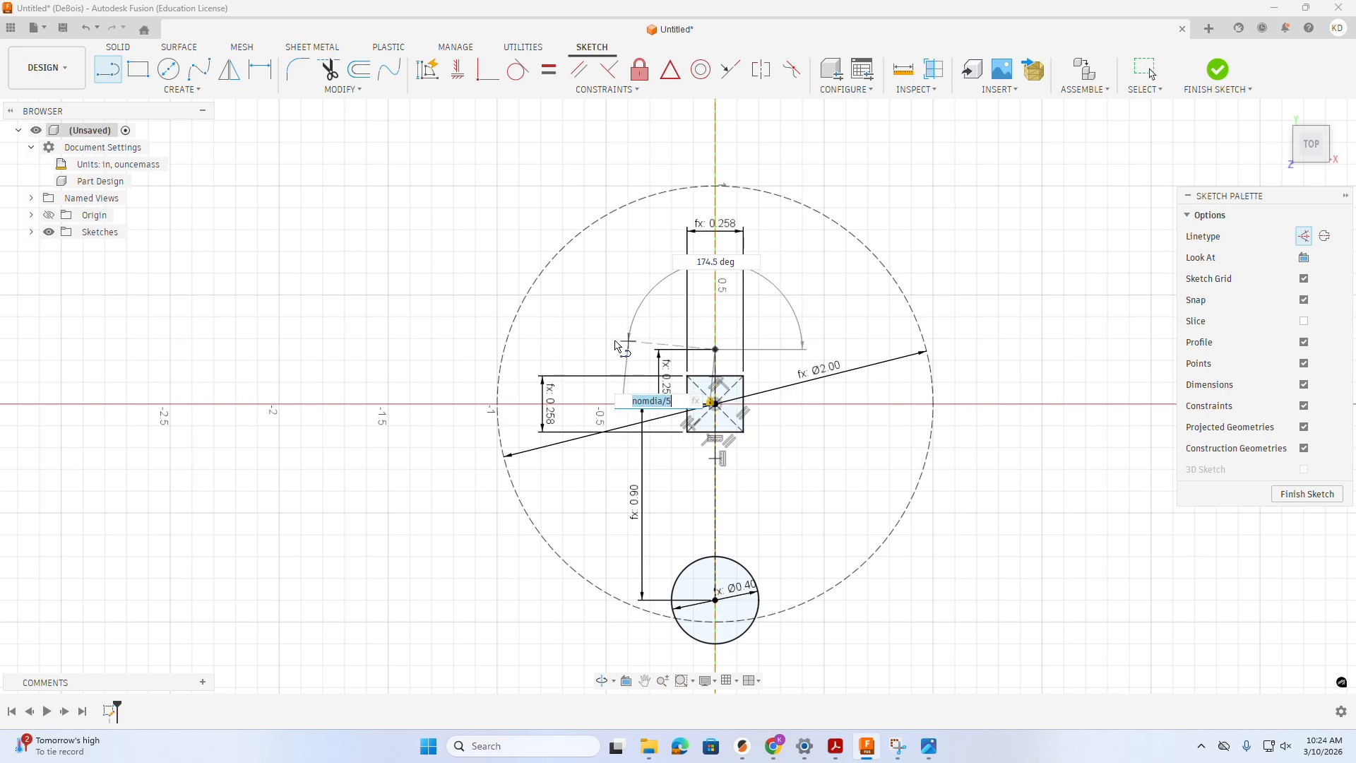
key("Return")
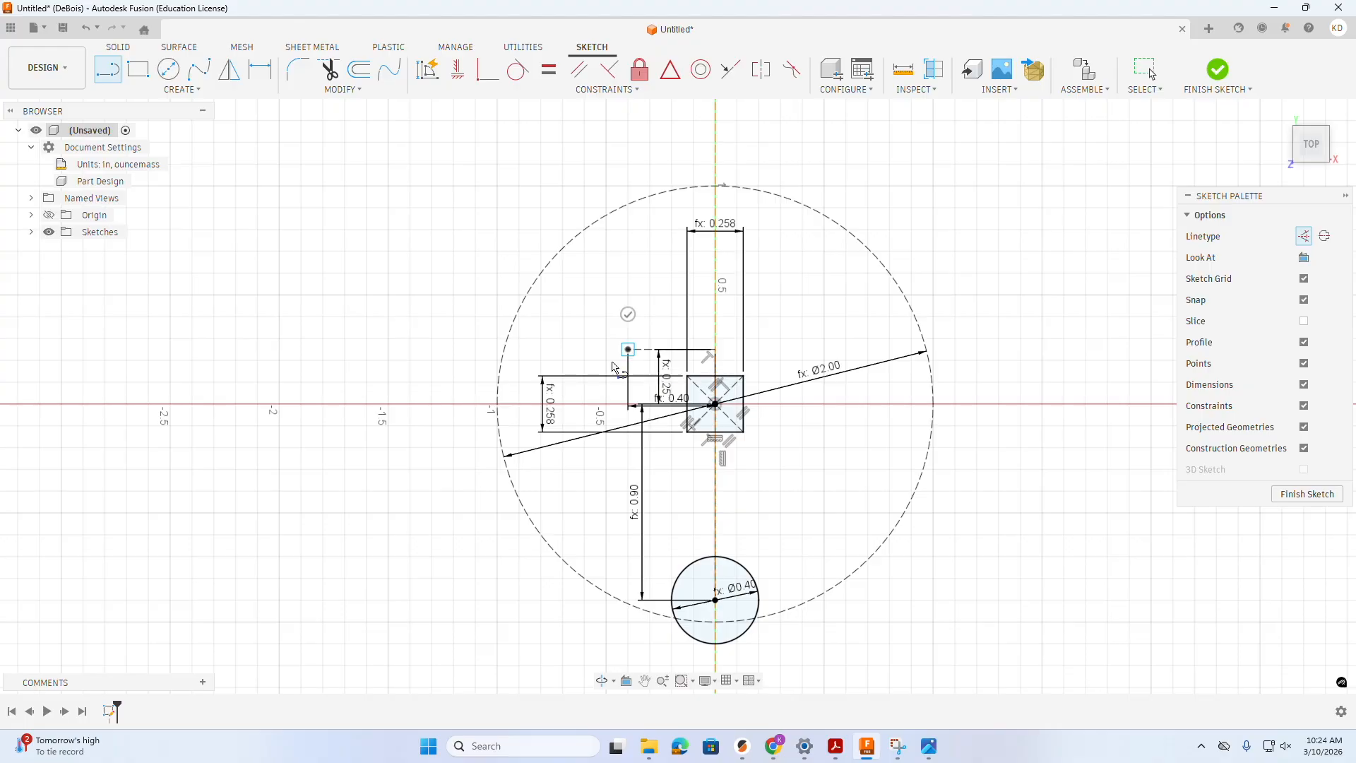
key("Escape")
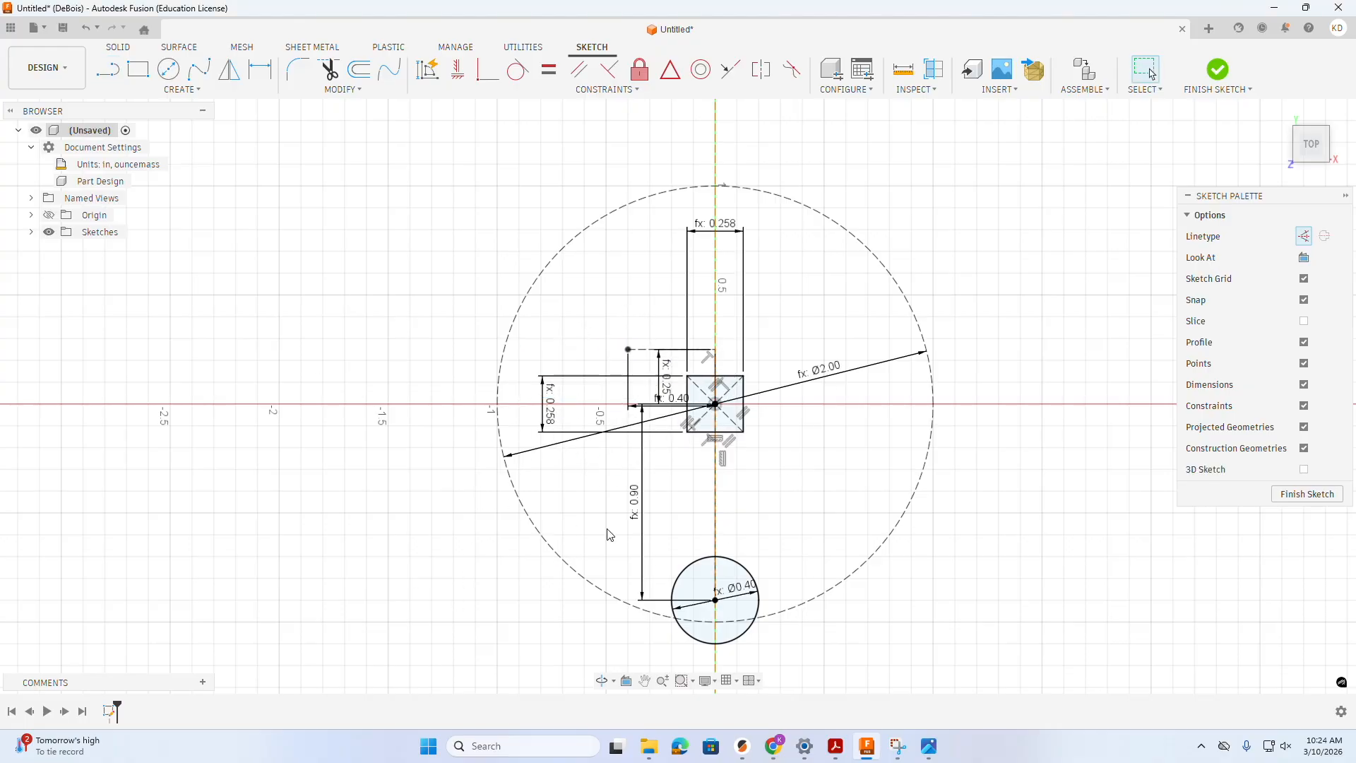
- Consult the heart cam drawing image and draw a solid circle of diameter nomdia/2 centred on the left endpoint of the horizontal construction line
mouse_move(873, 756)
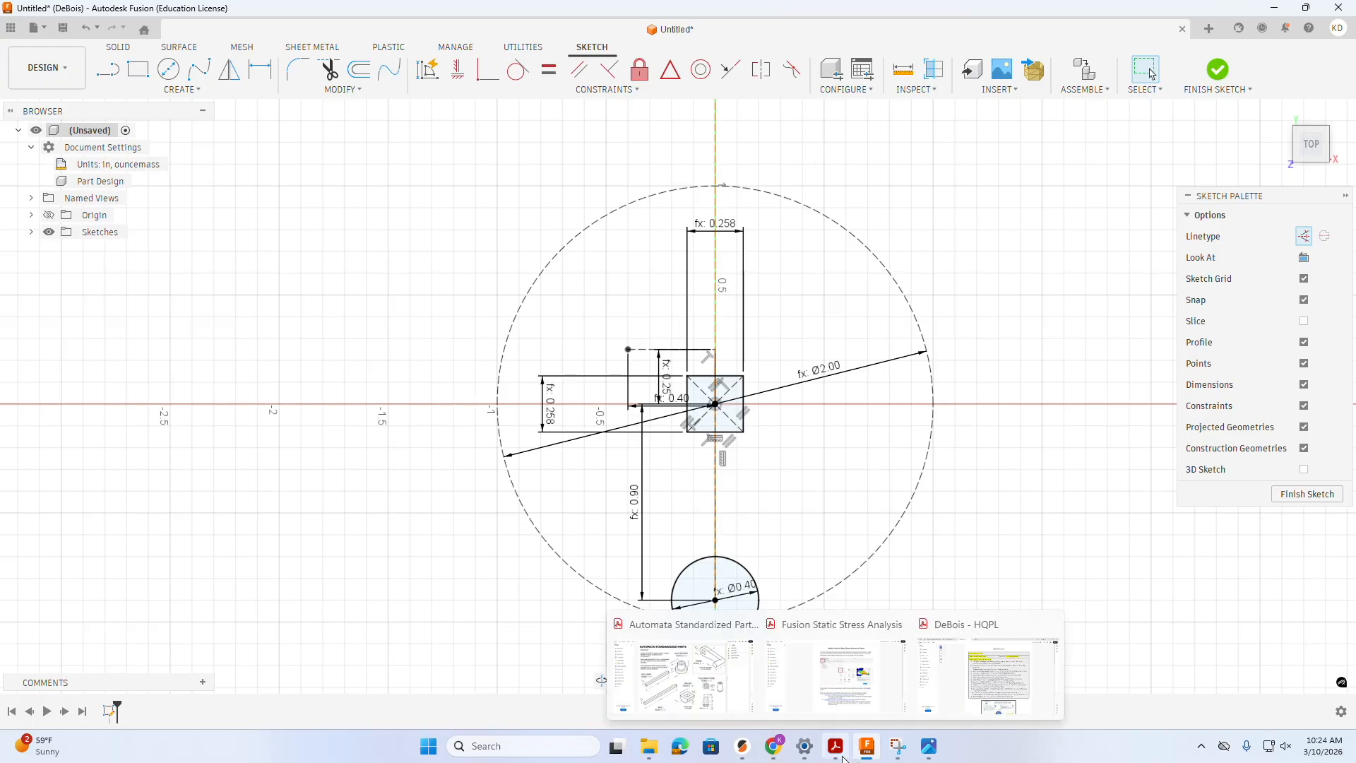
left_click(931, 749)
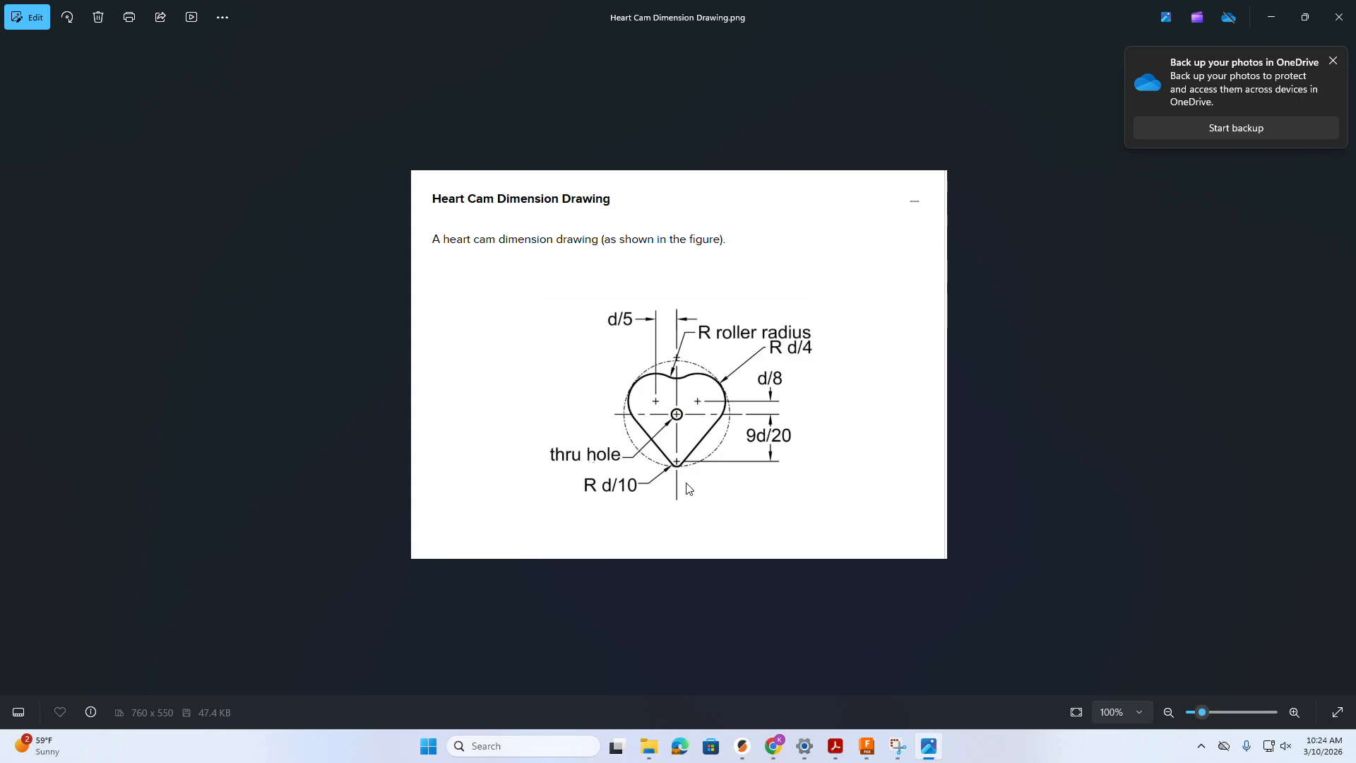
mouse_move(891, 752)
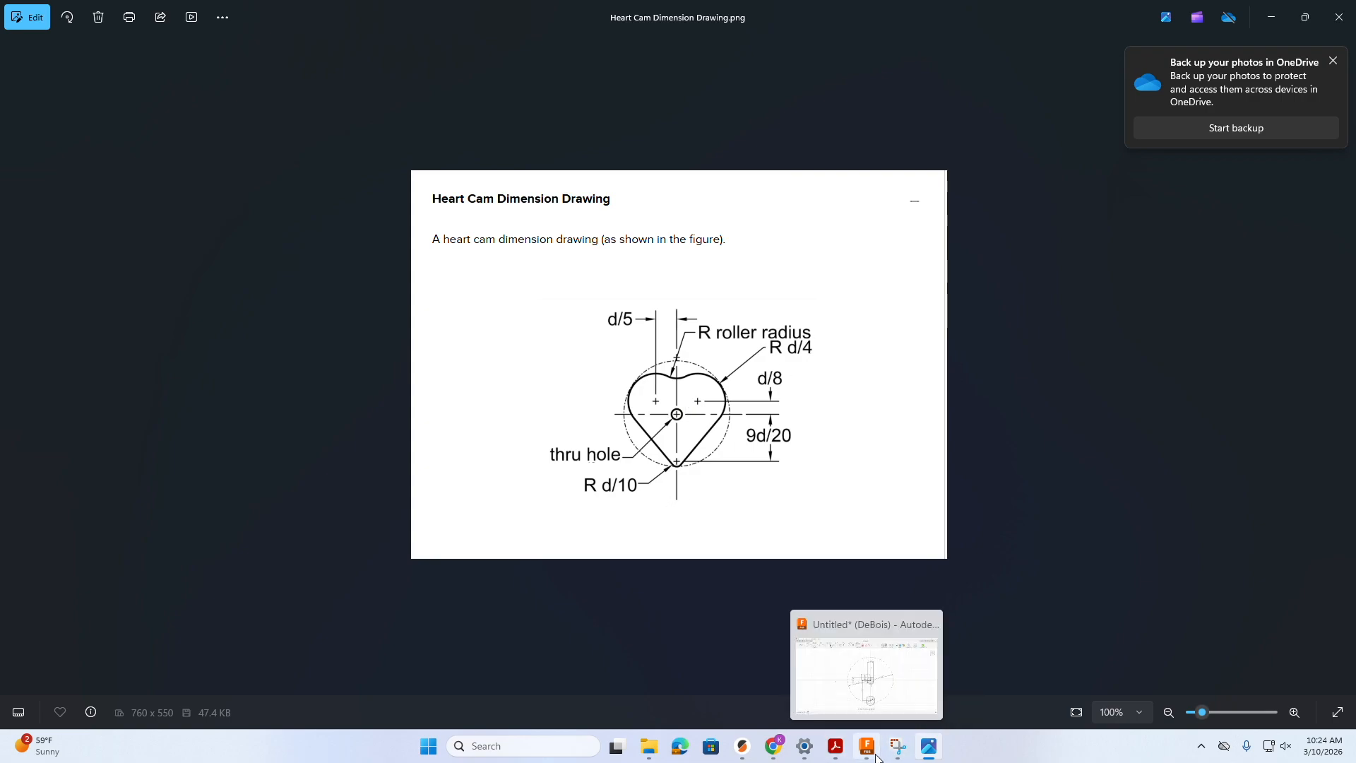
left_click(877, 758)
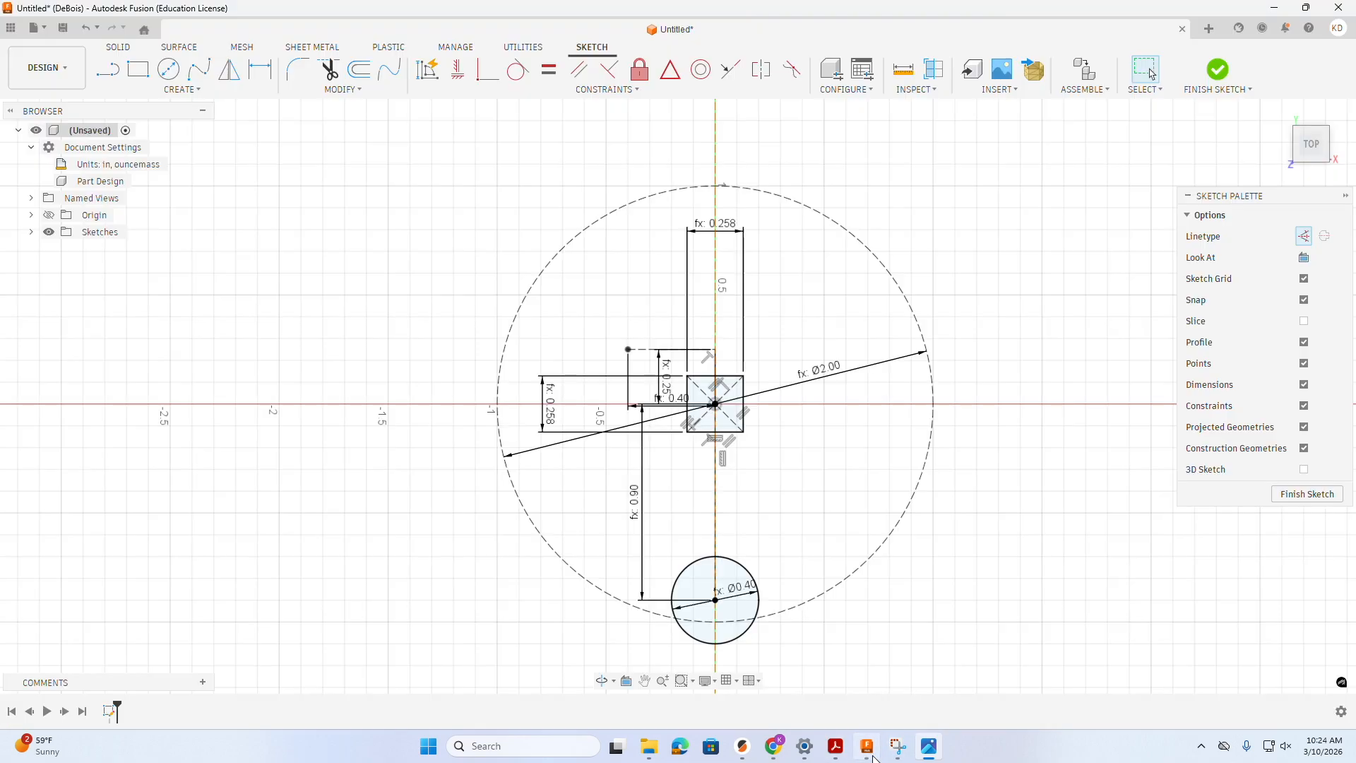
left_click(168, 71)
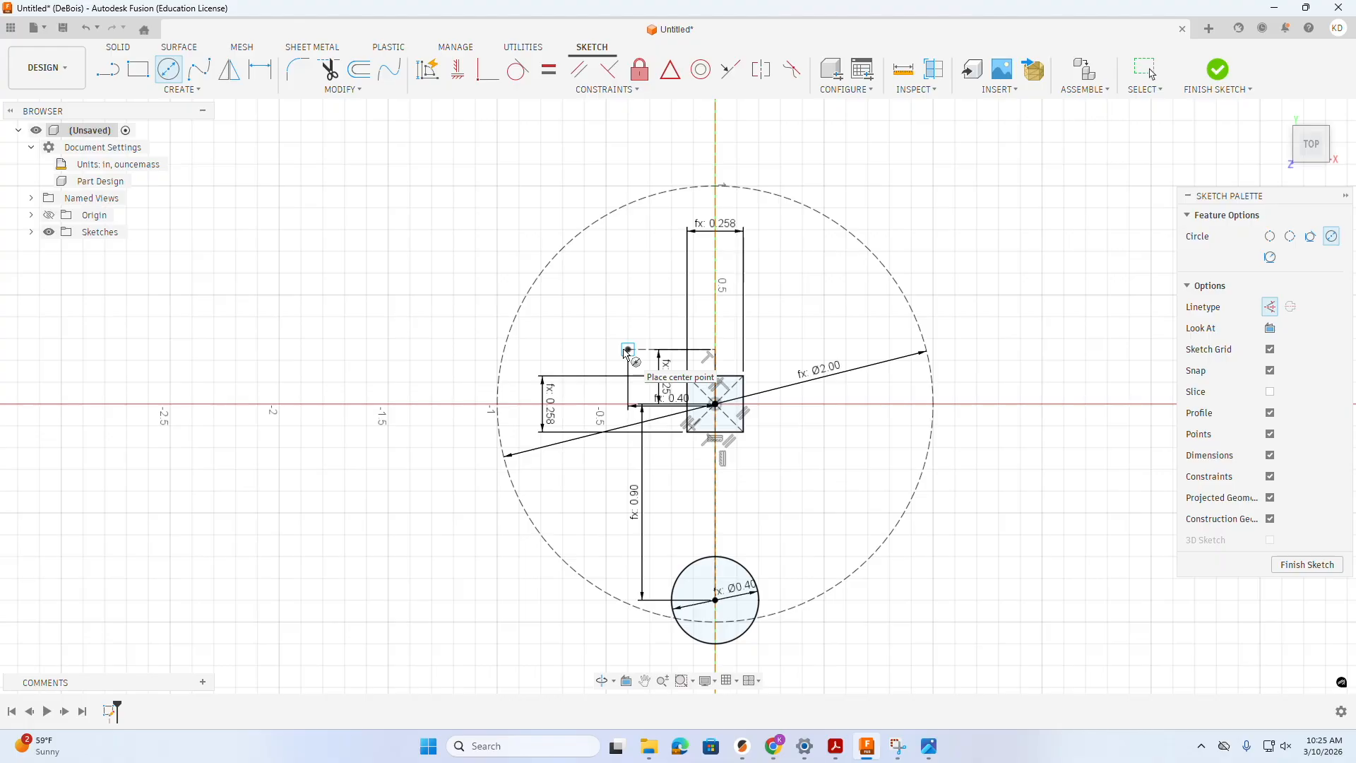
left_click(1270, 308)
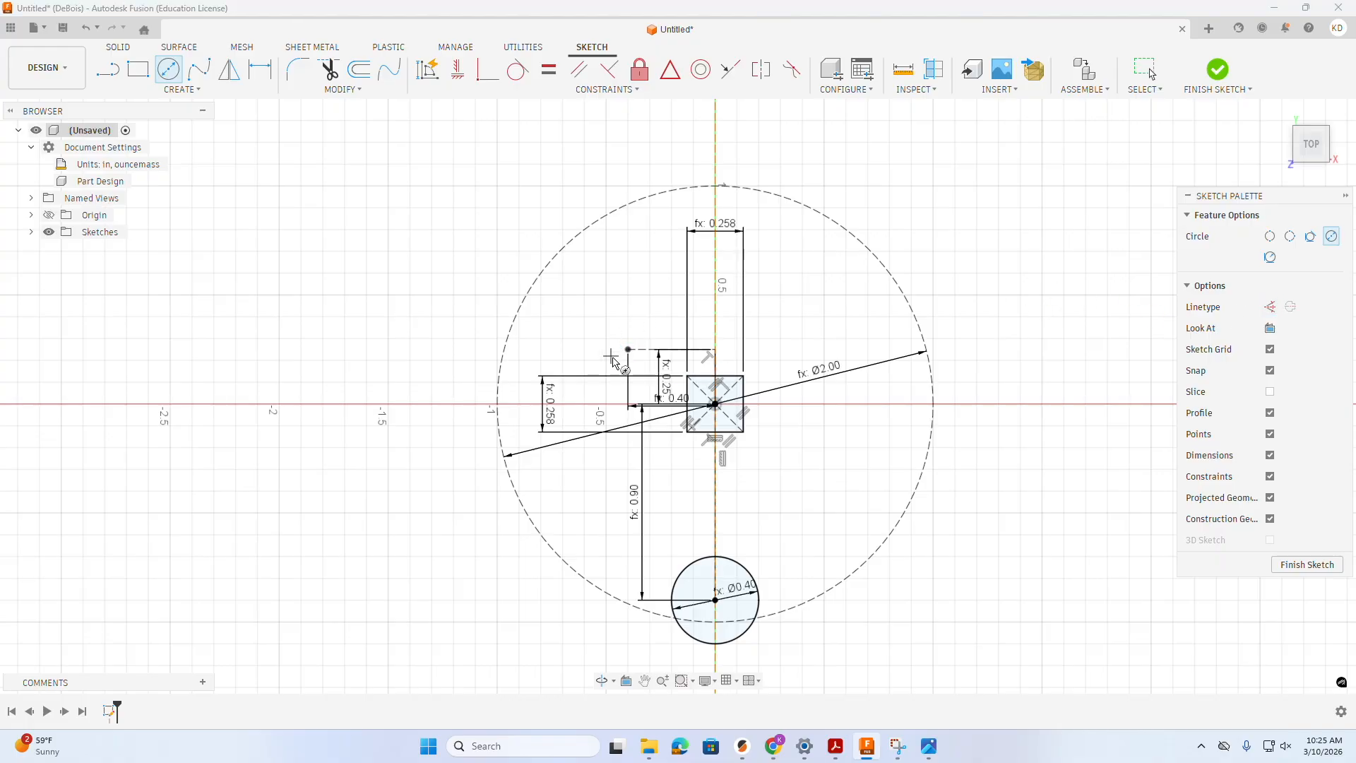
left_click(627, 349)
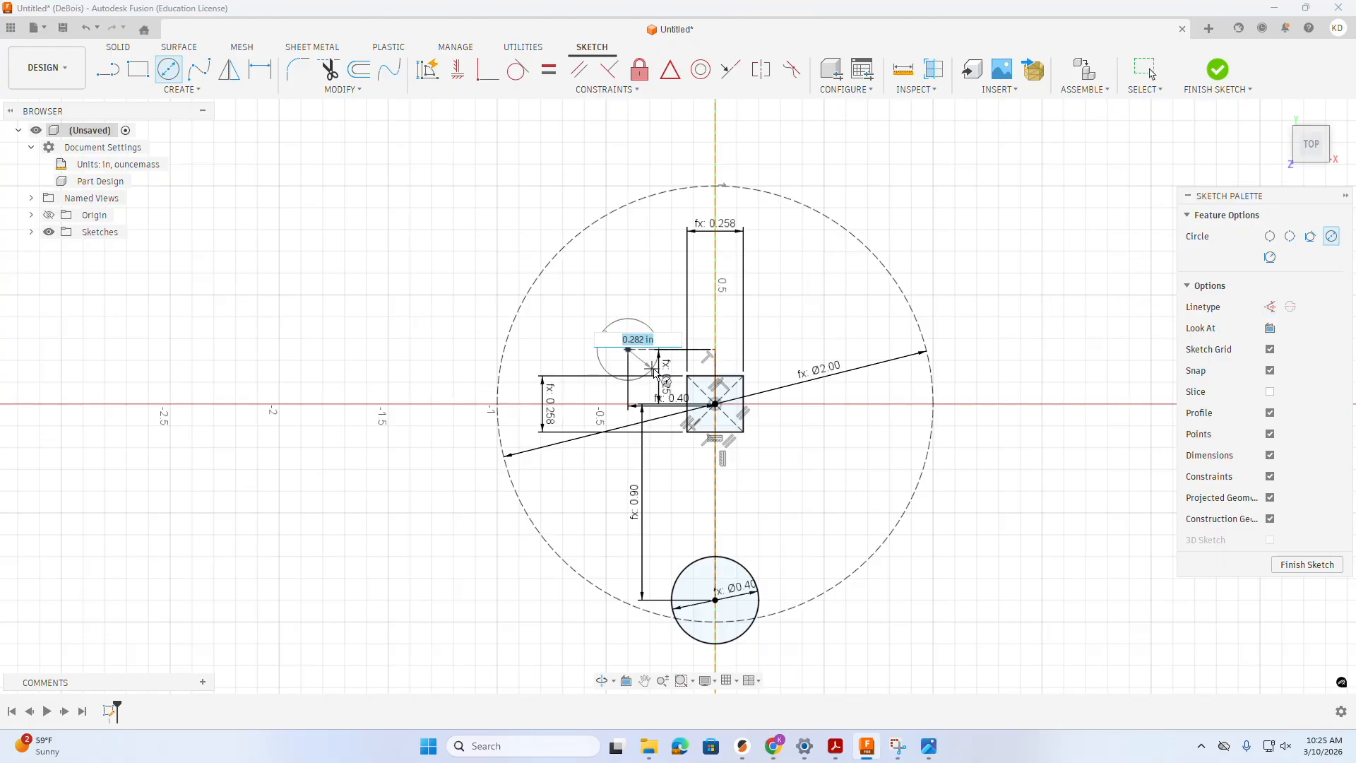
type("nomdia/2")
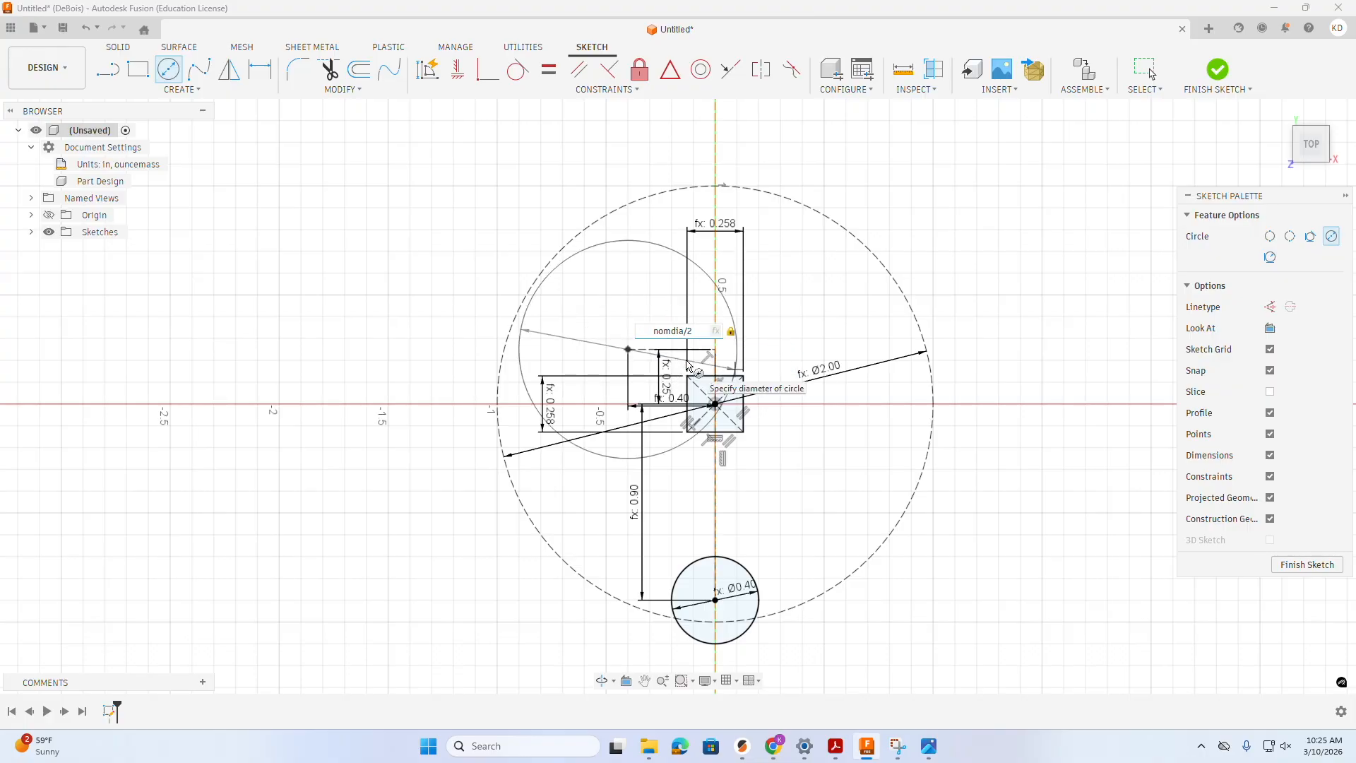
key("Return")
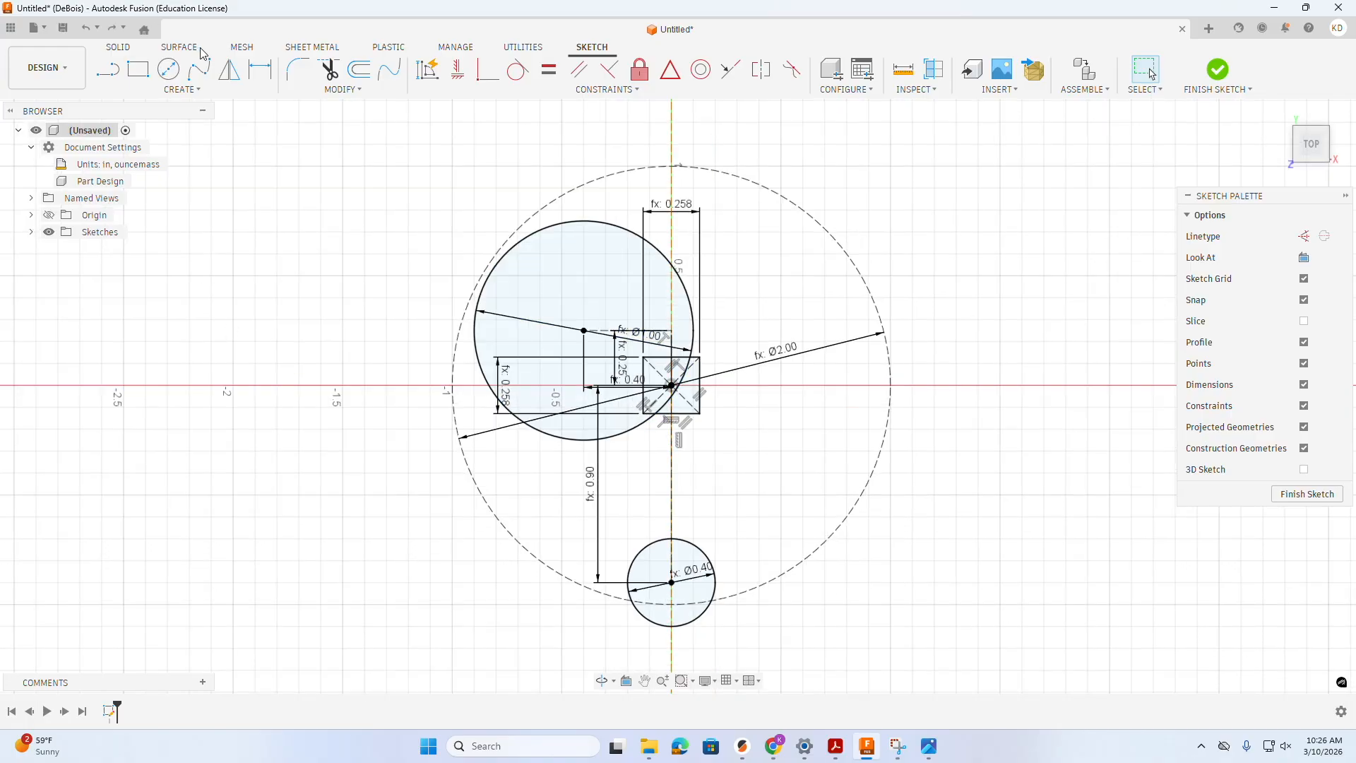
- Mirror the large nomdia/2 circle about the vertical construction line through the origin
left_click(229, 69)
left_click(684, 295)
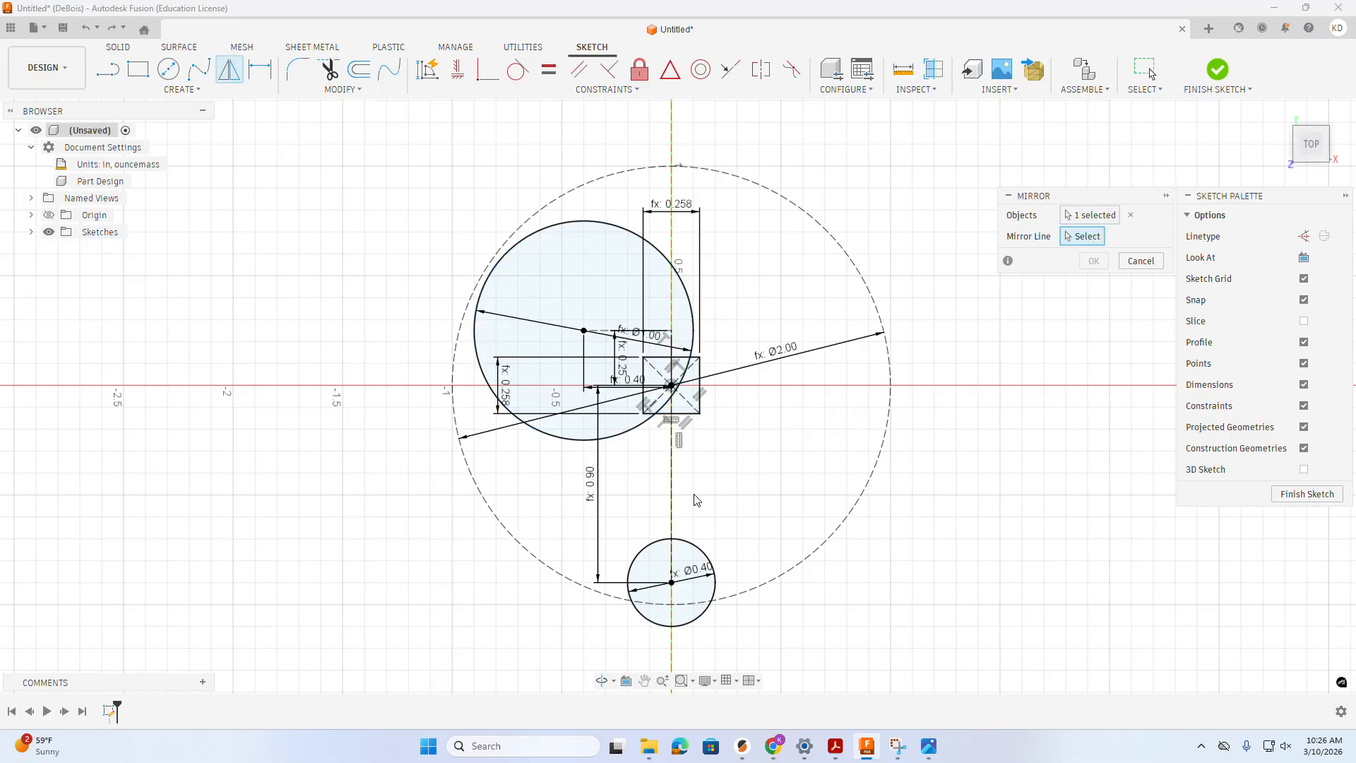
left_click(672, 494)
key("Return")
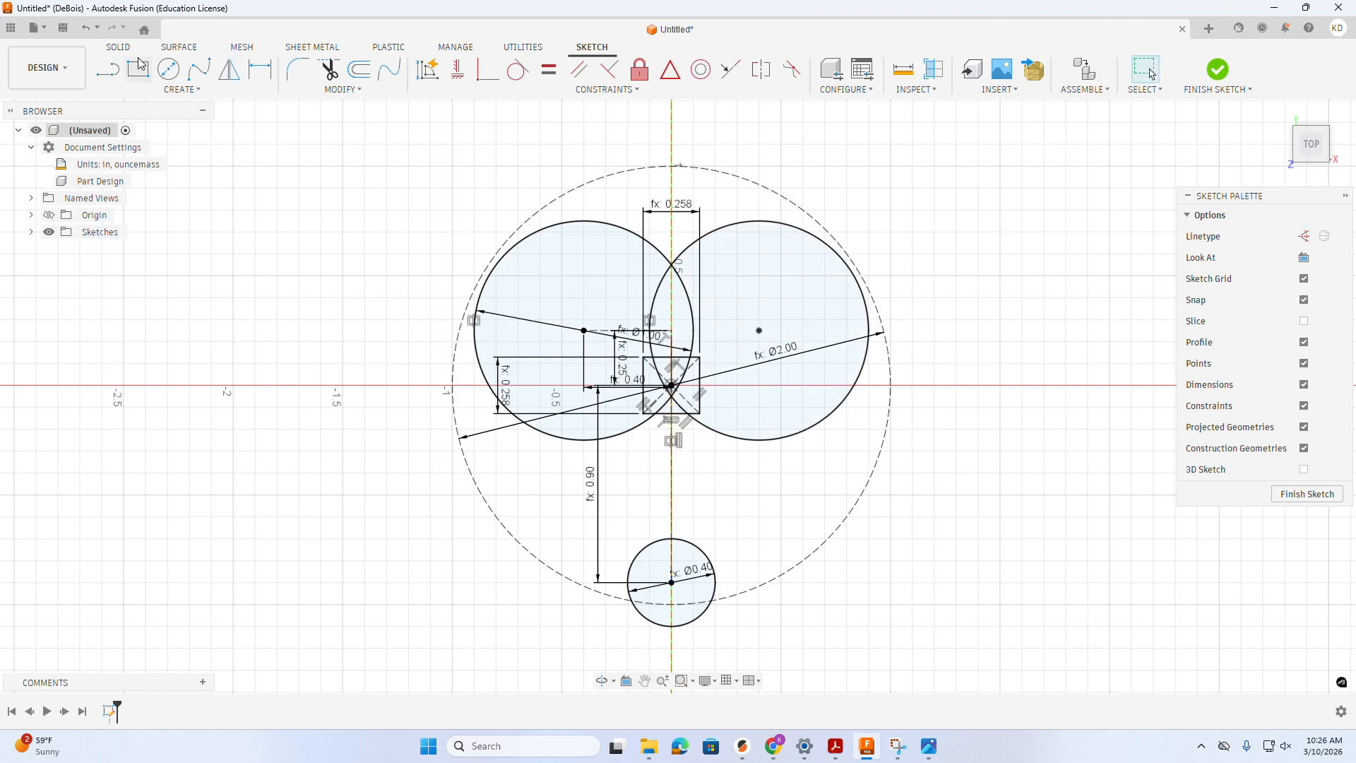
- Try to draw a slanted line about 1.80 in long outside the left large circle, running down toward the small circle
left_click(107, 68)
left_click(365, 319)
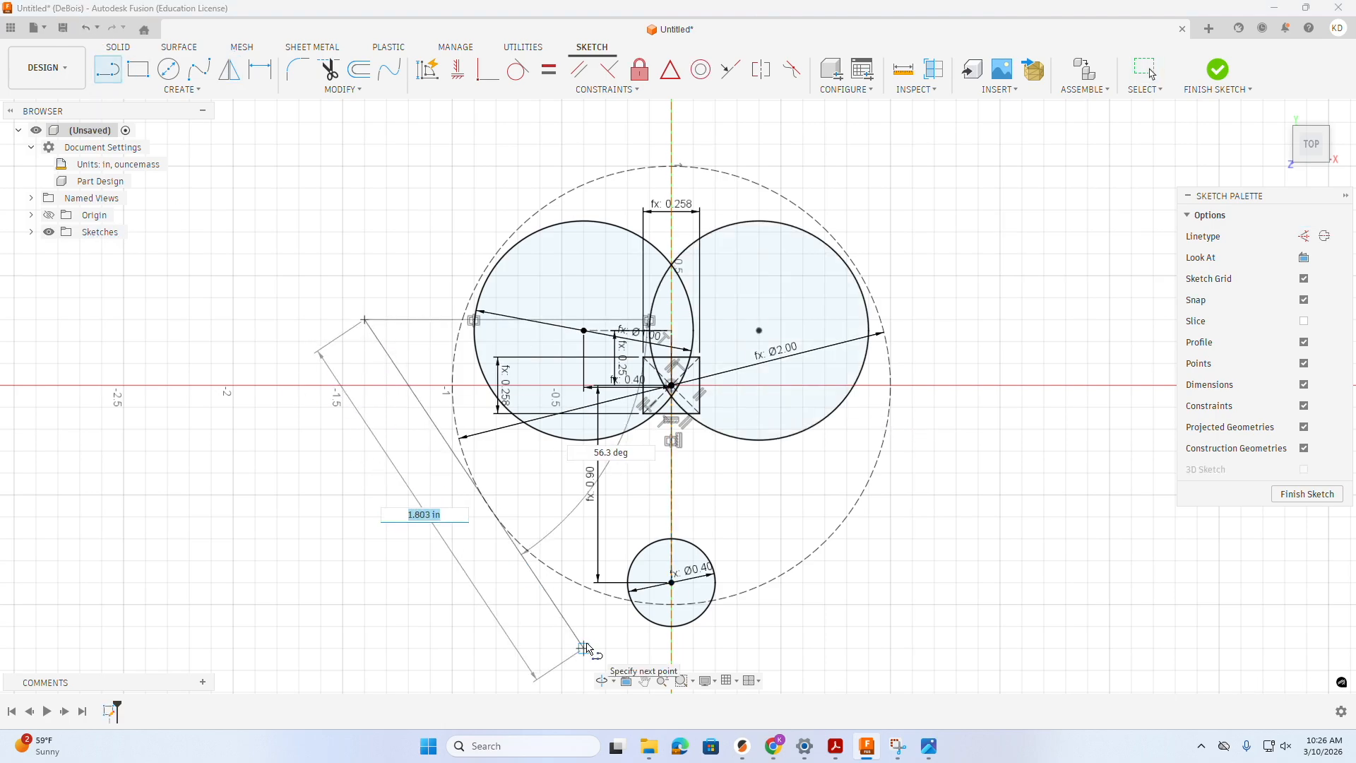
left_click(583, 647)
key("Escape")
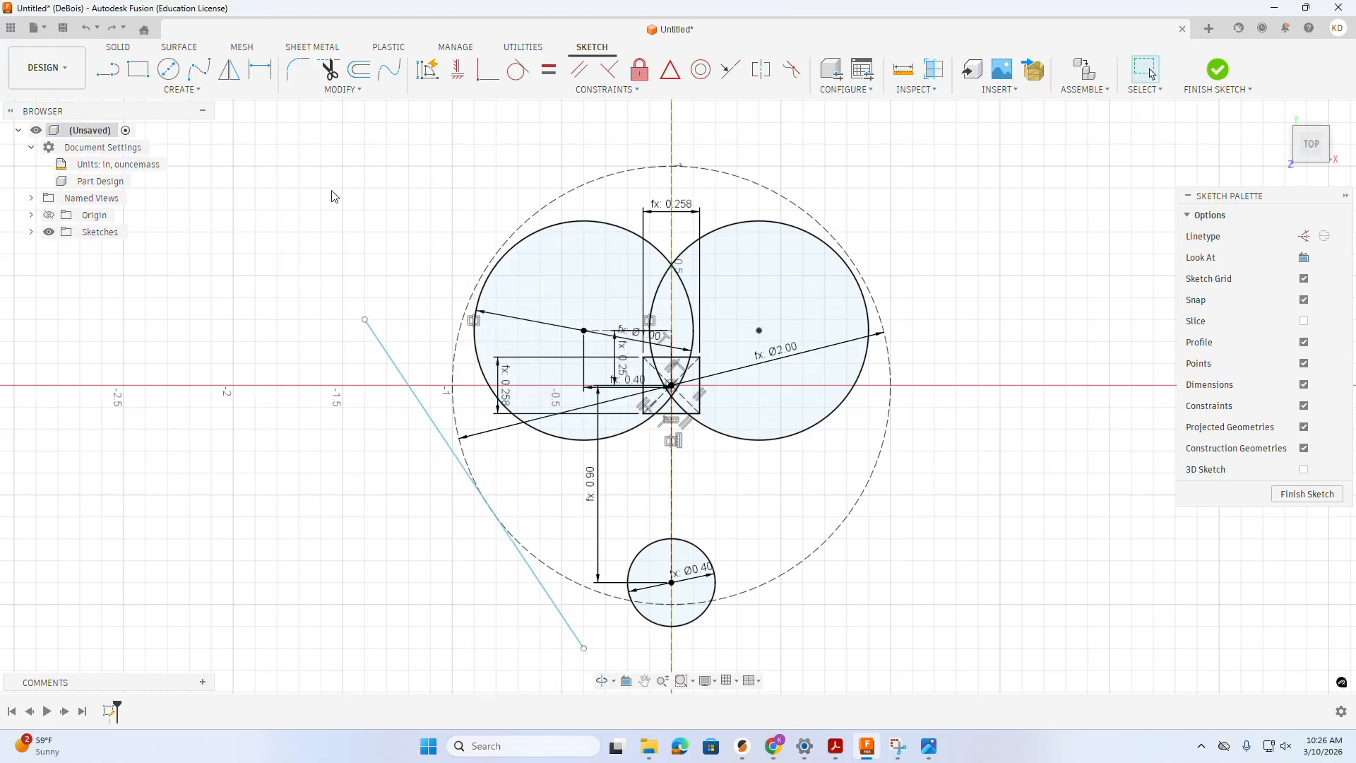
- Draw inward-slanting solid lines outside the left and right large circles, about 1.98 in and 1.97 in long
left_click(108, 73)
left_click(342, 276)
left_click(532, 617)
key("Escape")
left_click(107, 69)
left_click(1065, 254)
left_click(890, 646)
left_click(869, 639)
key("Escape")
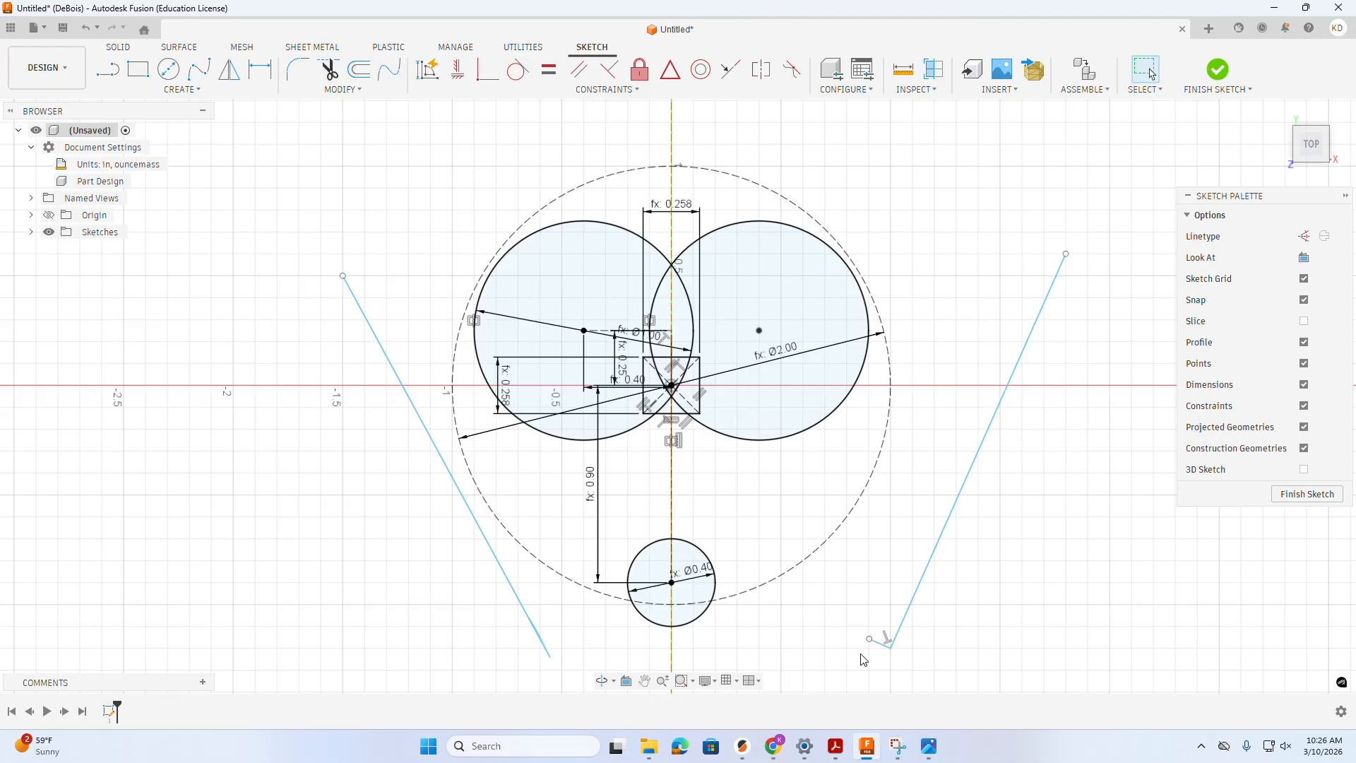
- Remove the short stray segment at the lower end of the right slanted line
left_click(882, 646)
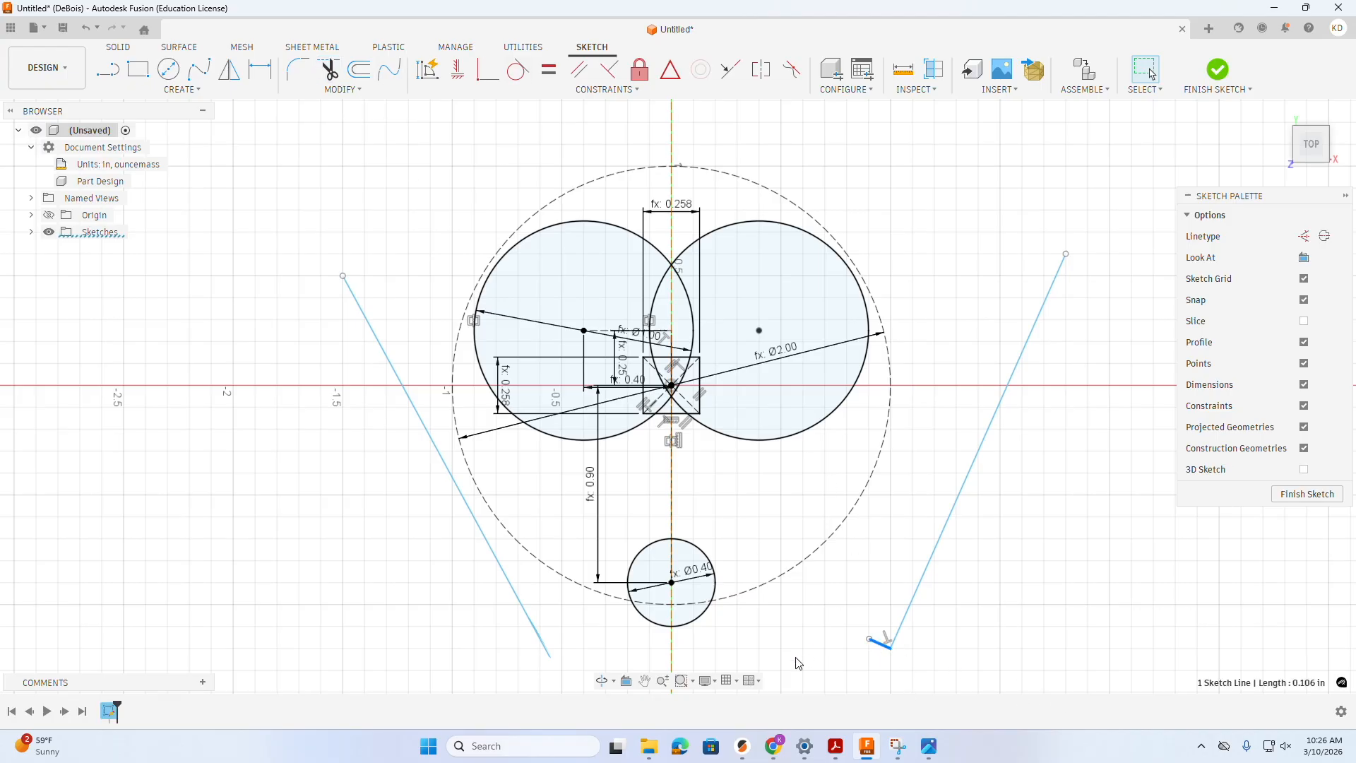
left_click(329, 69)
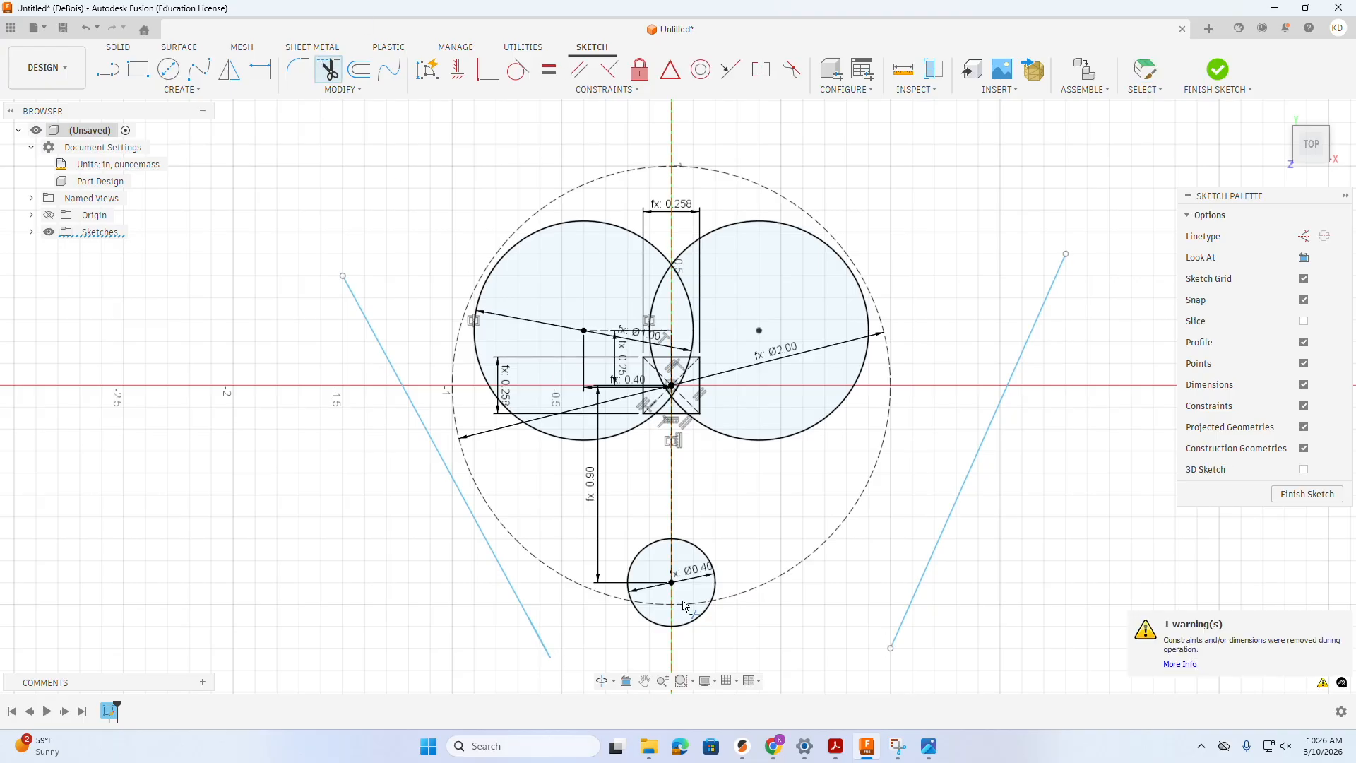
key("Escape")
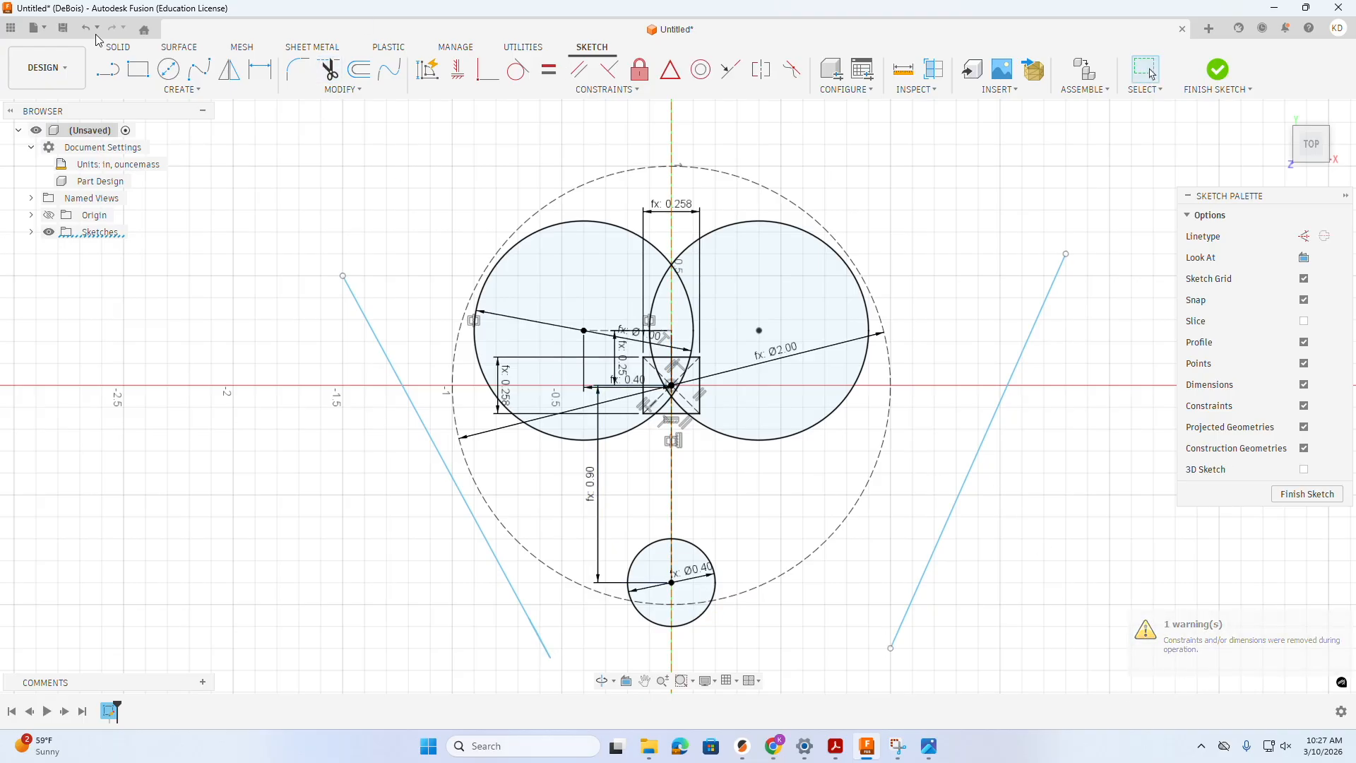
- Make the left slanted line tangent to the left large circle and to the small lower circle
left_click(517, 70)
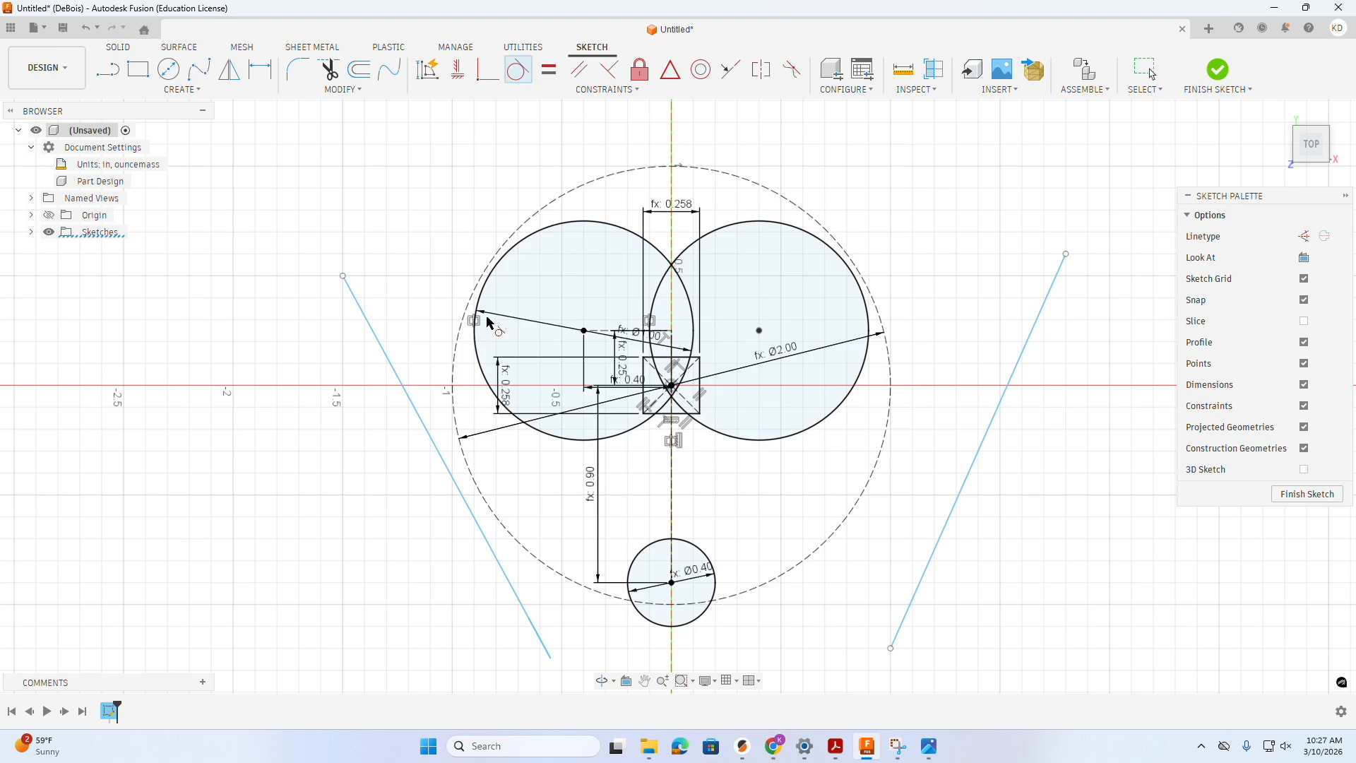
left_click(409, 408)
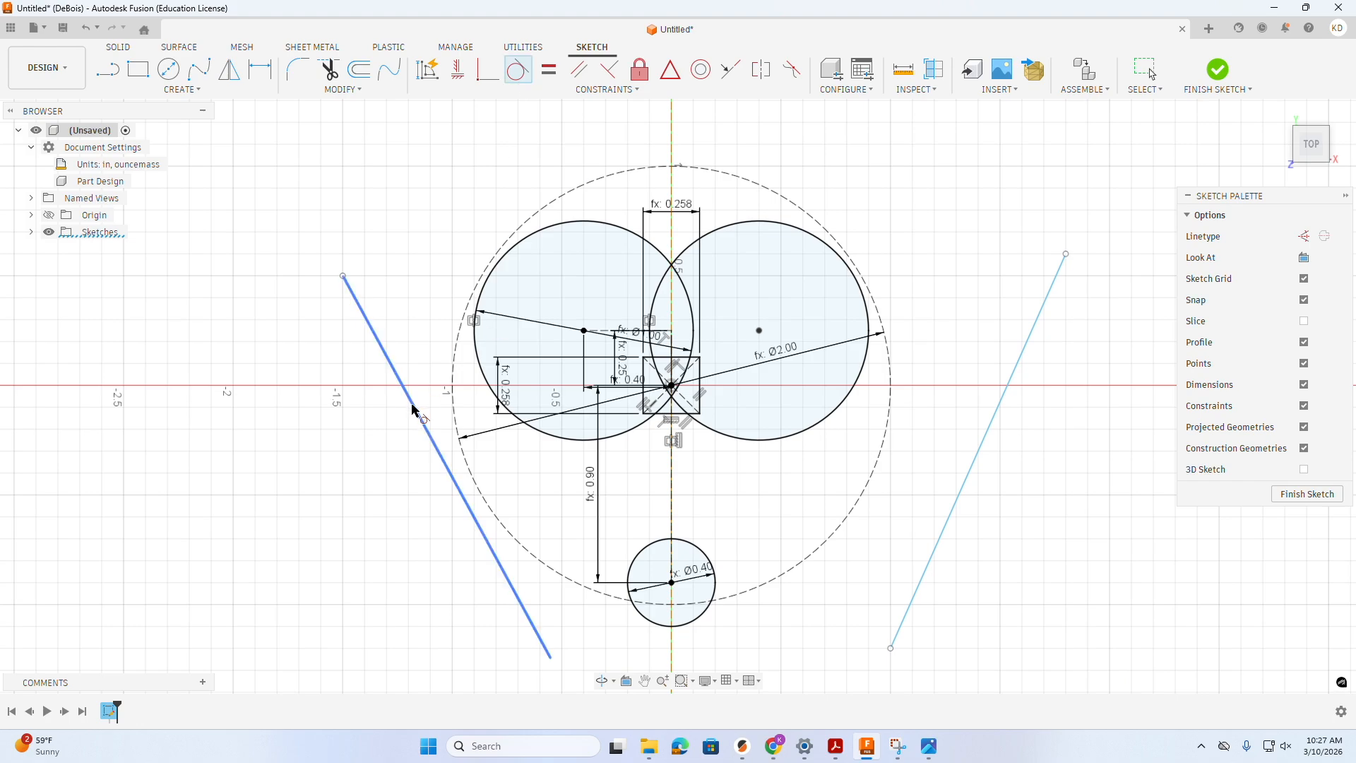
left_click(497, 388)
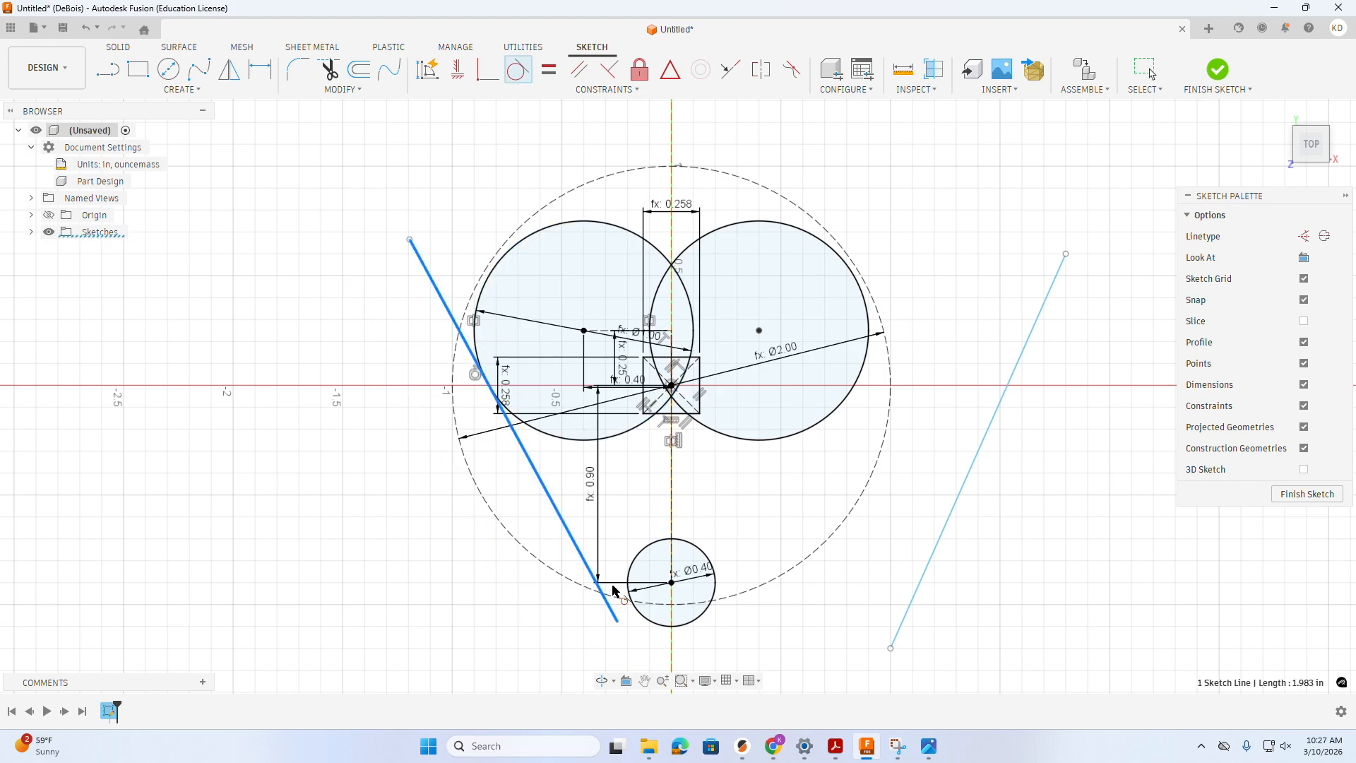
left_click(635, 593)
key("Escape")
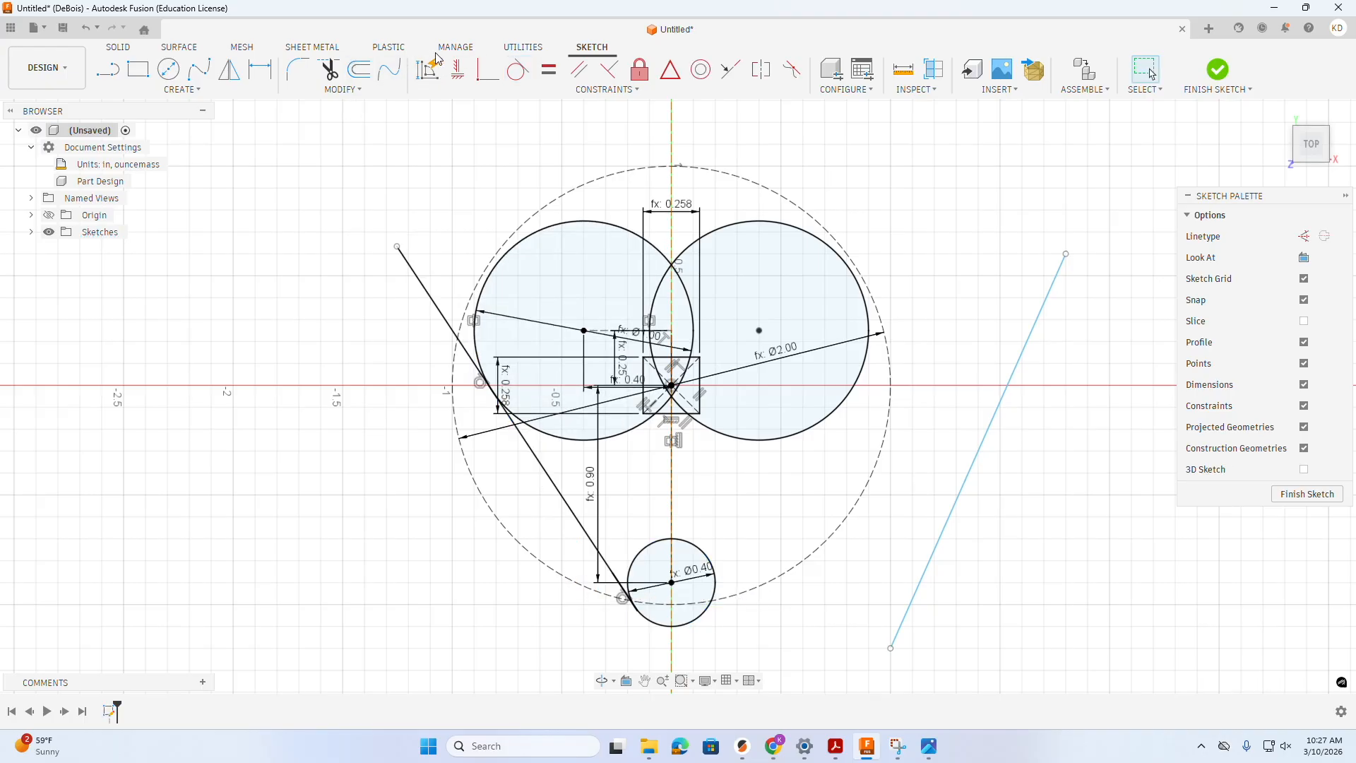
- Make the right slanted line tangent to the right large circle and the small lower circle, and extend its lower end to meet the small circle
left_click(514, 72)
left_click(1030, 333)
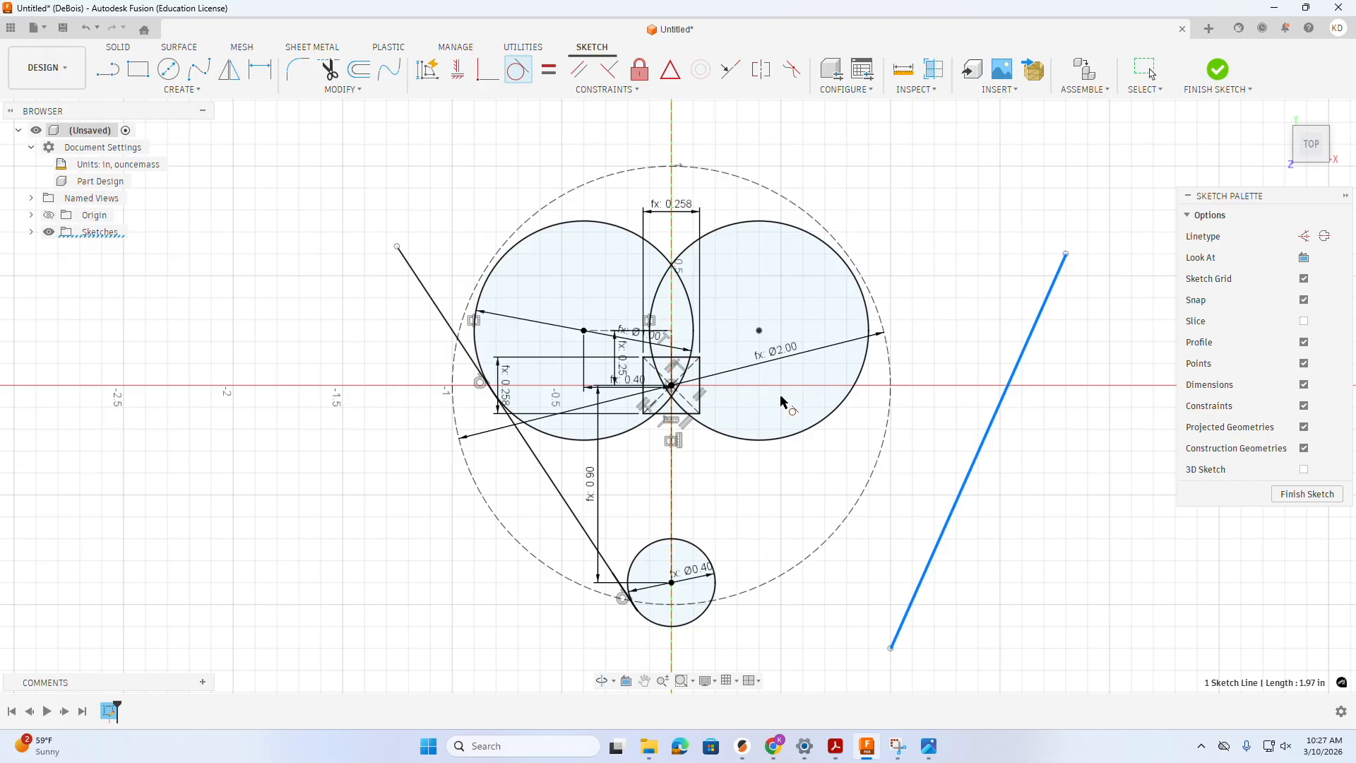
left_click(852, 390)
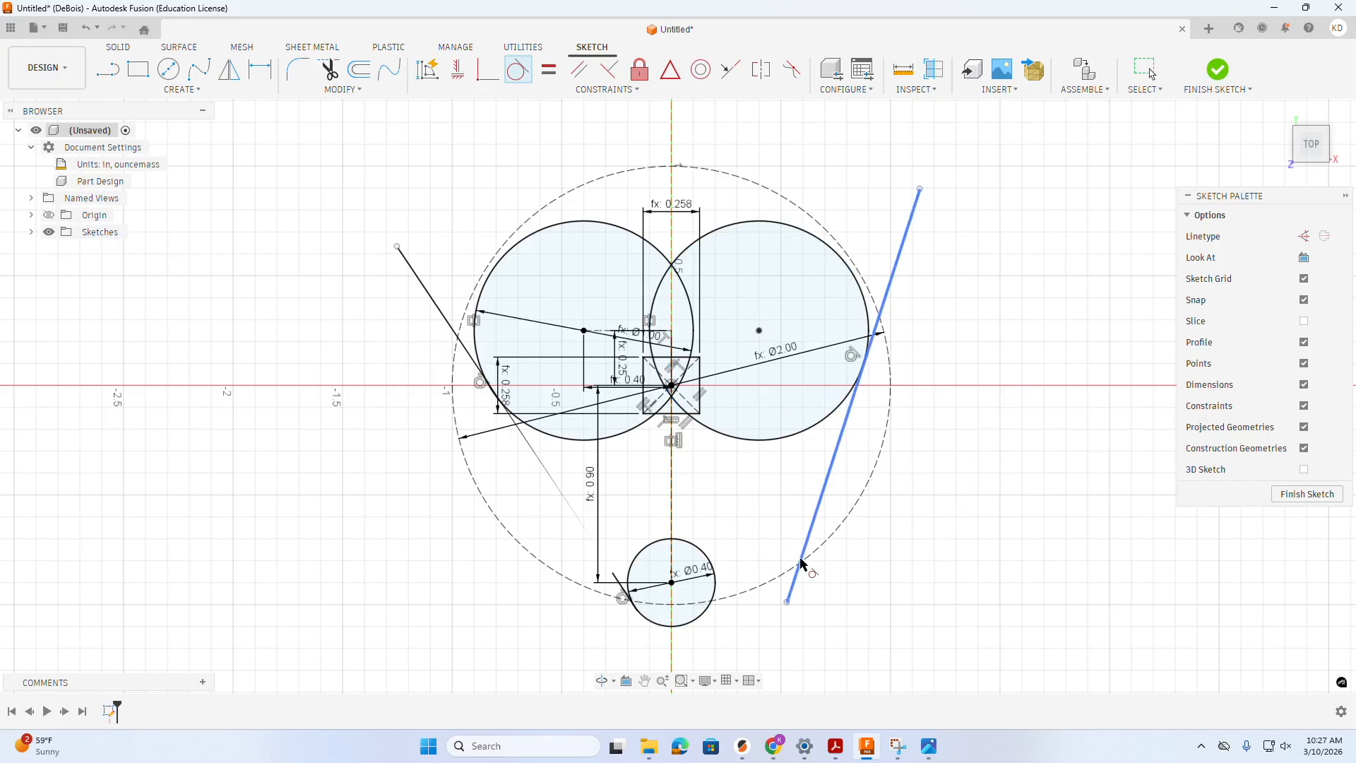
left_click(715, 579)
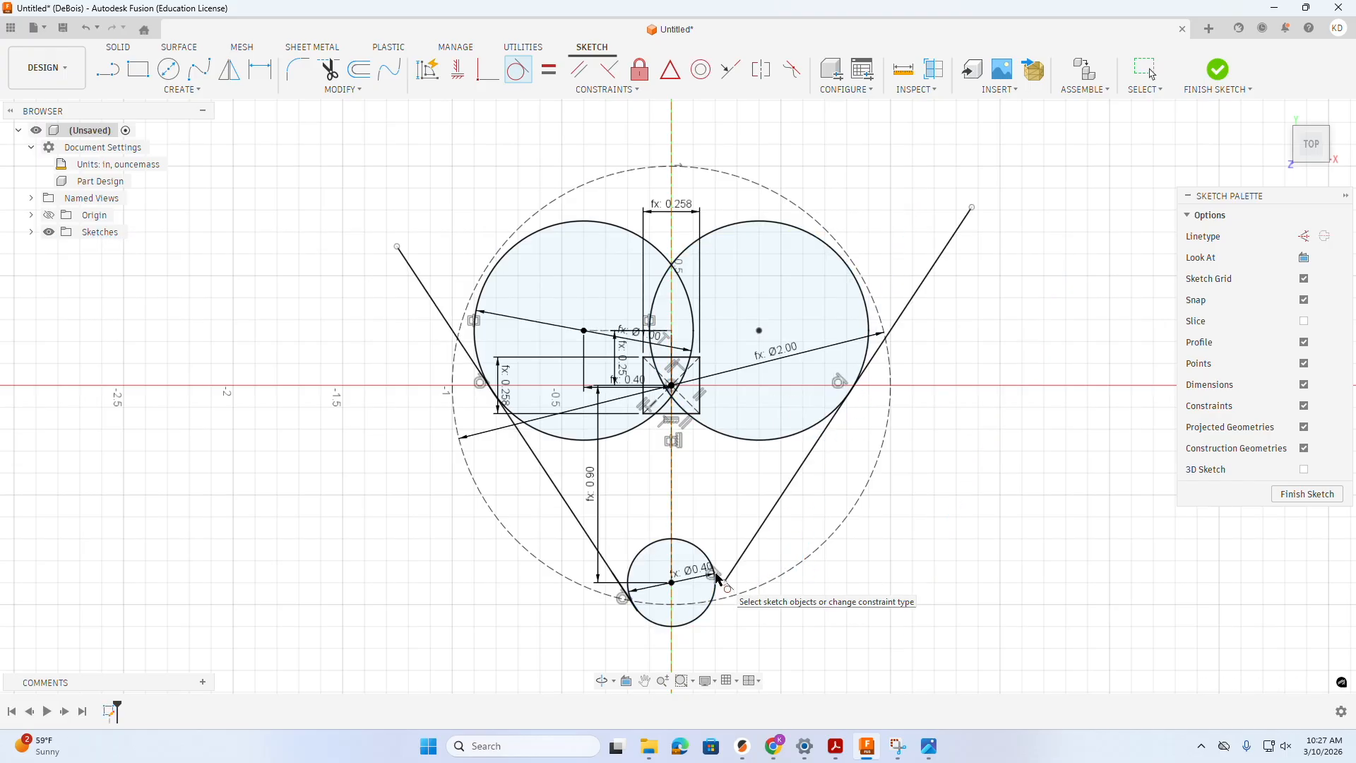
key("Escape")
left_click(890, 340)
left_click_drag(890, 340, 873, 372)
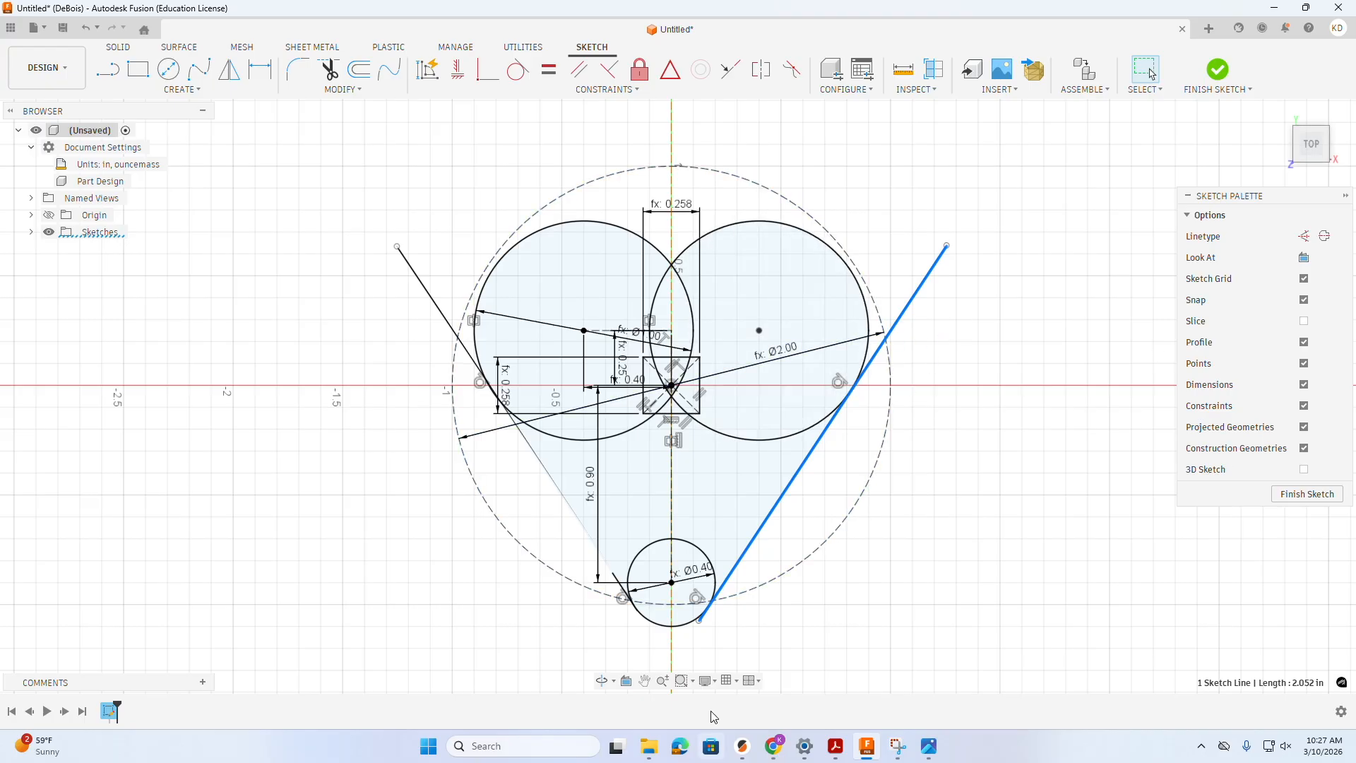
- Trim the inner arcs of the two large circles where they overlap inside the heart outline
left_click(707, 235)
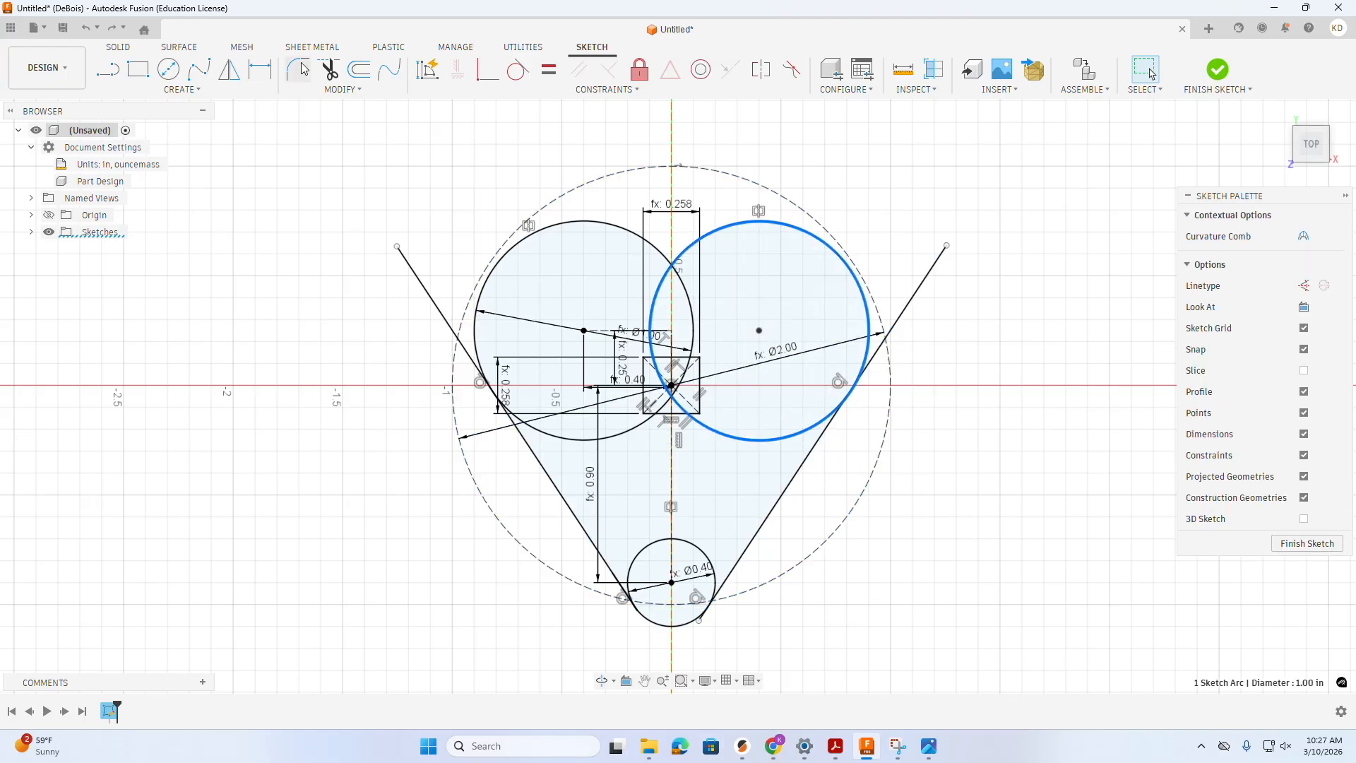
left_click(329, 70)
left_click(700, 423)
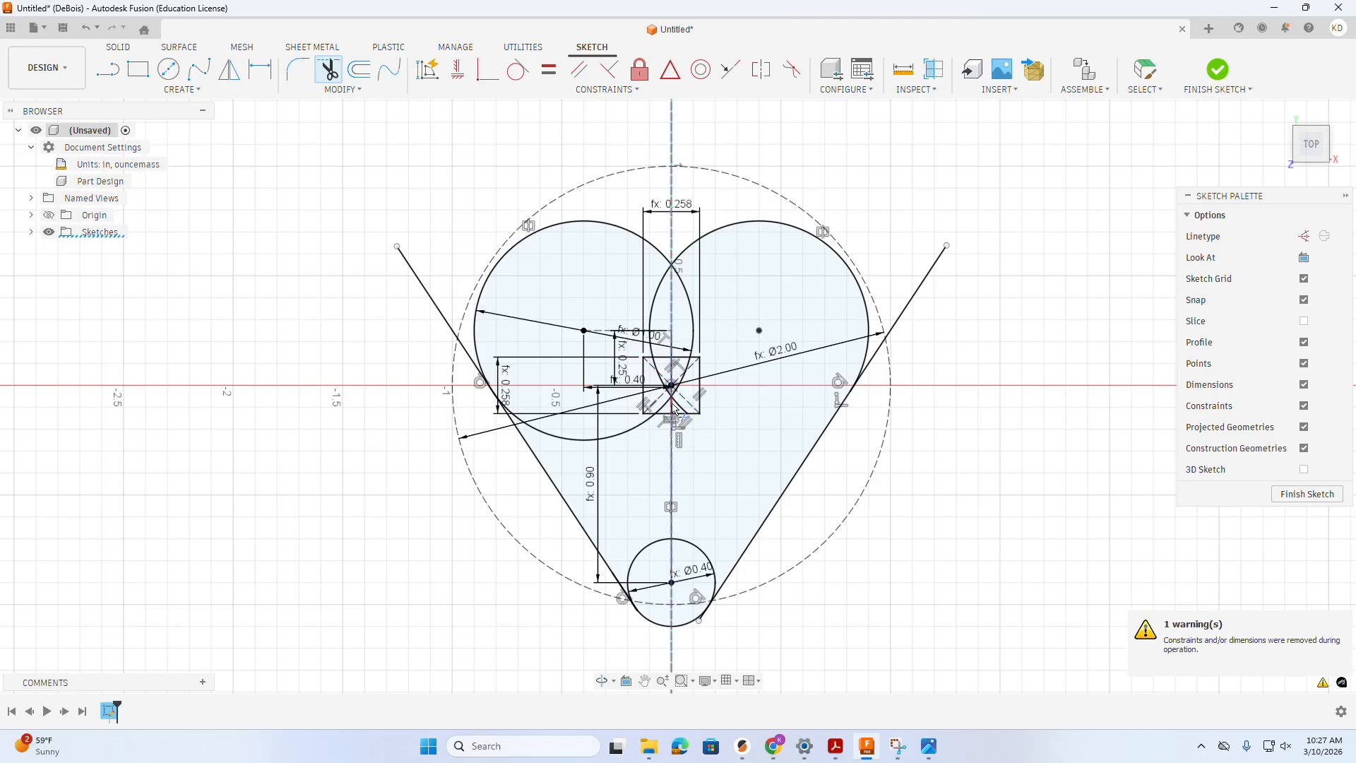
left_click(657, 296)
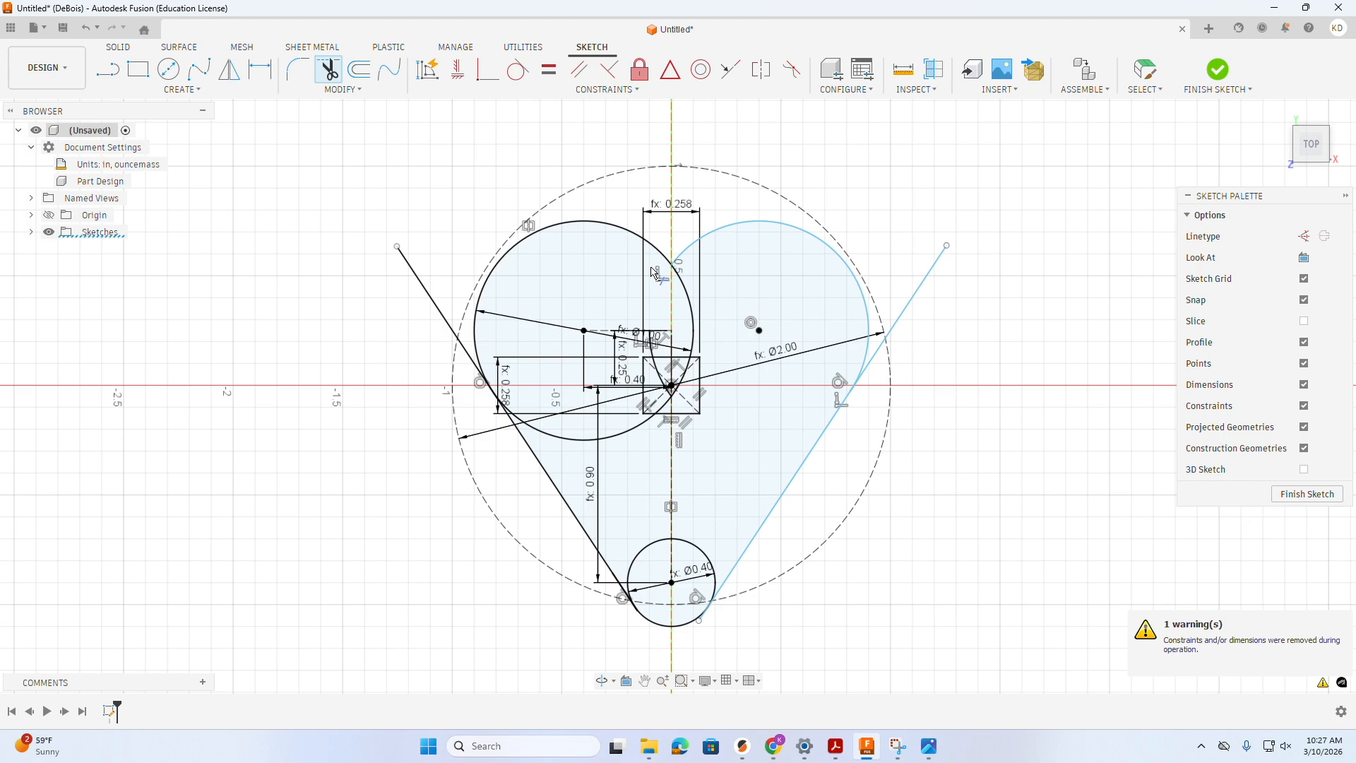
left_click(691, 319)
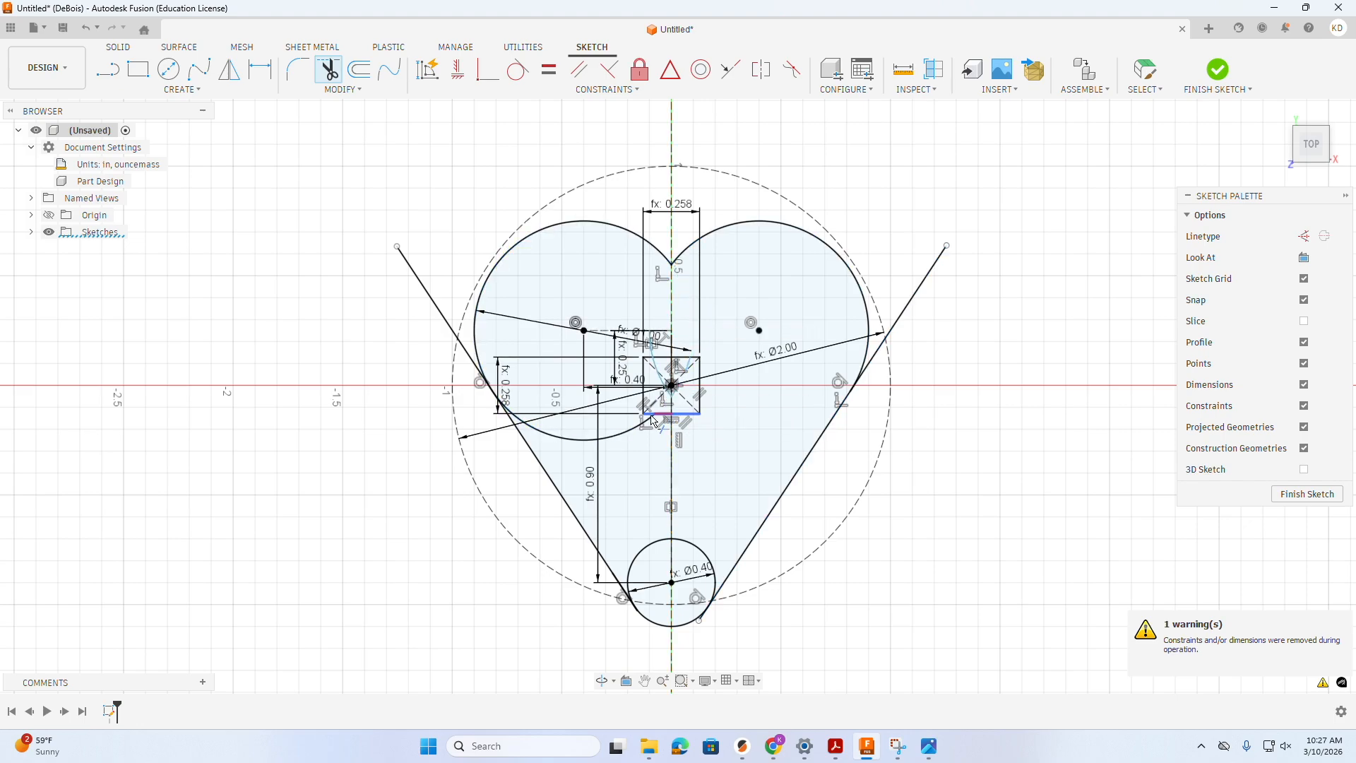
key("ctrl+z")
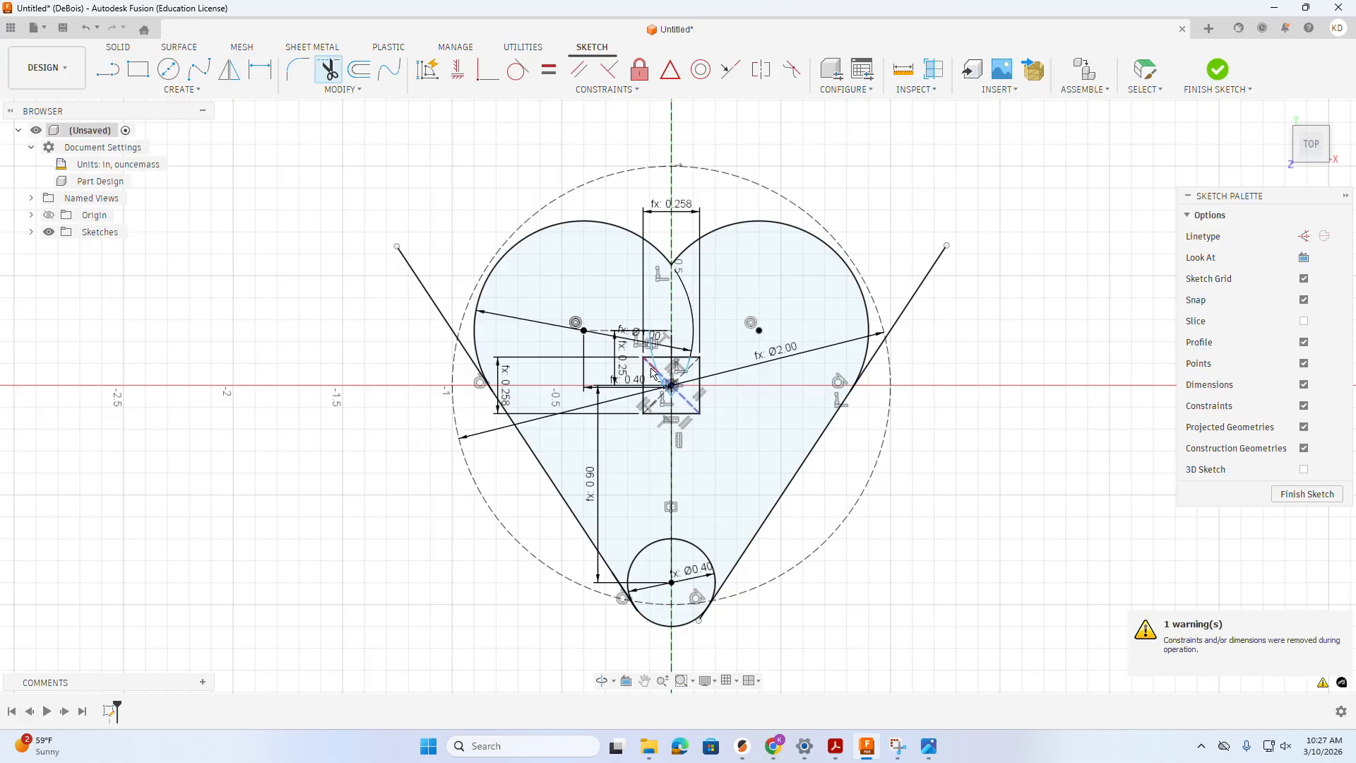
- Trim the leftover arc pieces of the right large circle in and just above the square axle hole
scroll(662, 376, "up", 5)
left_click(664, 397)
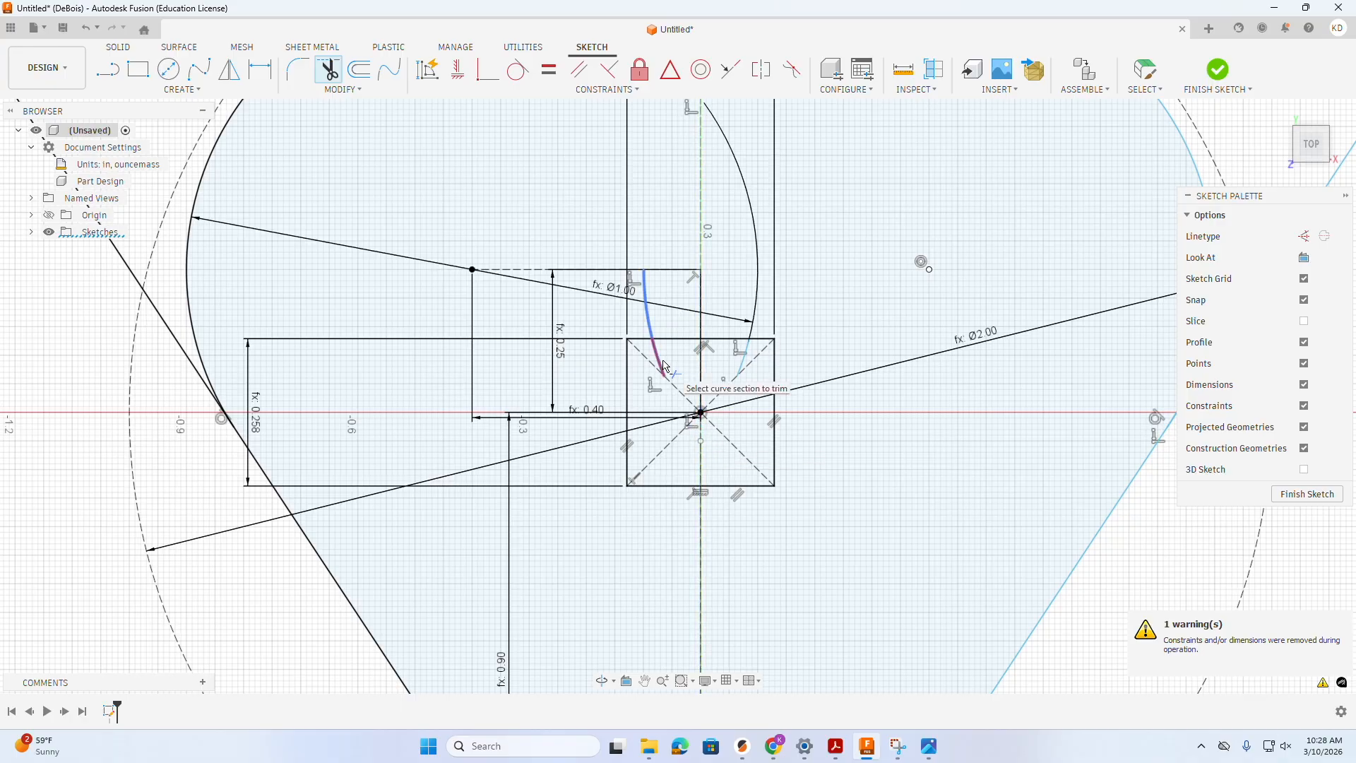
left_click(651, 303)
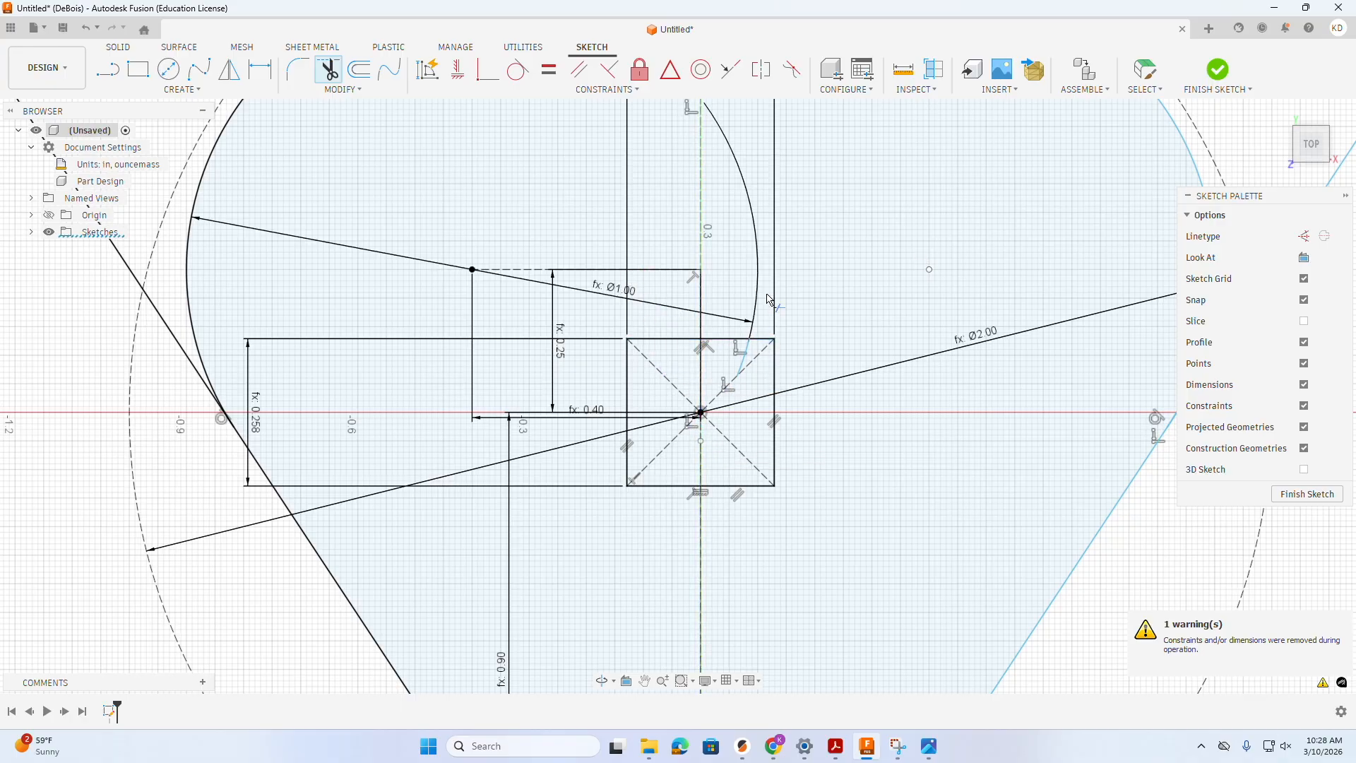
scroll(770, 299, "down", 3)
scroll(760, 260, "down", 2)
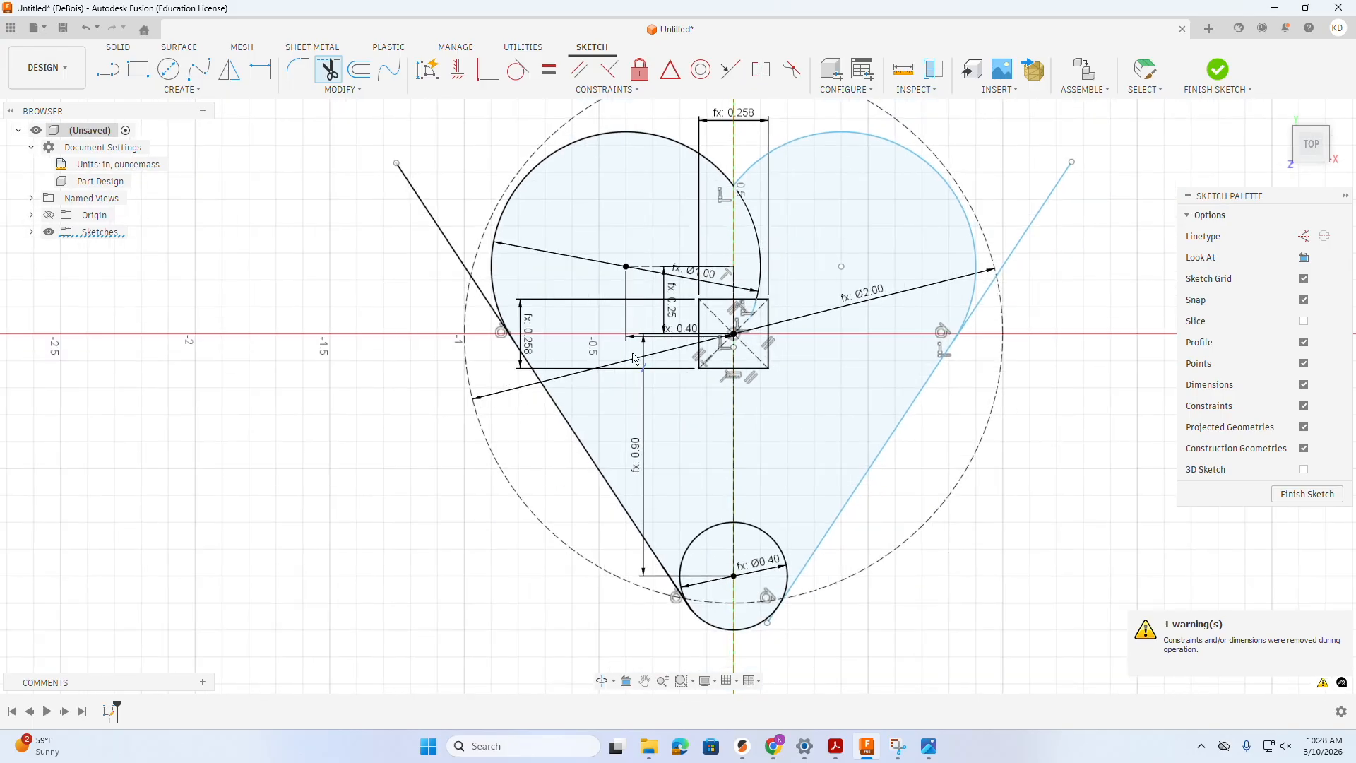
- Trim the upper ends of both tangent lines beyond the large circles and finish the sketch
left_click(1027, 227)
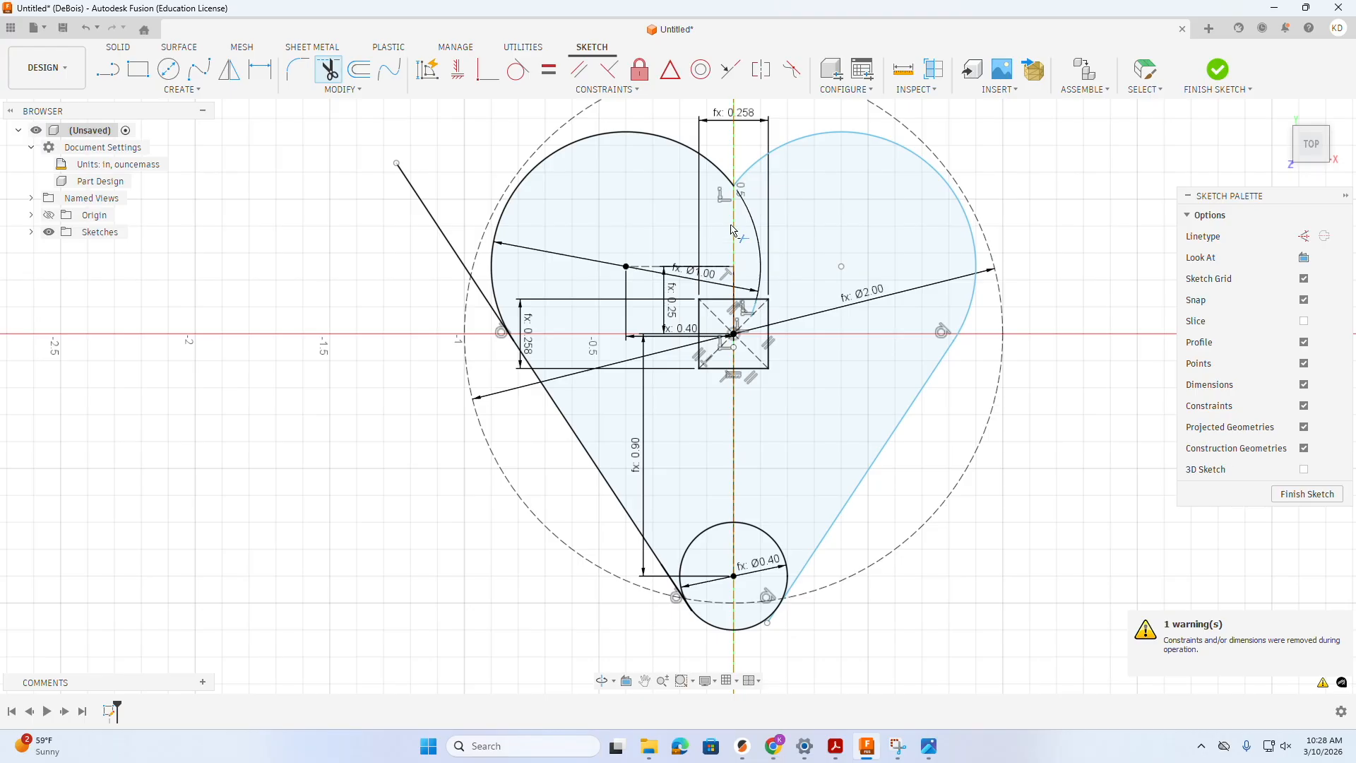
left_click(460, 272)
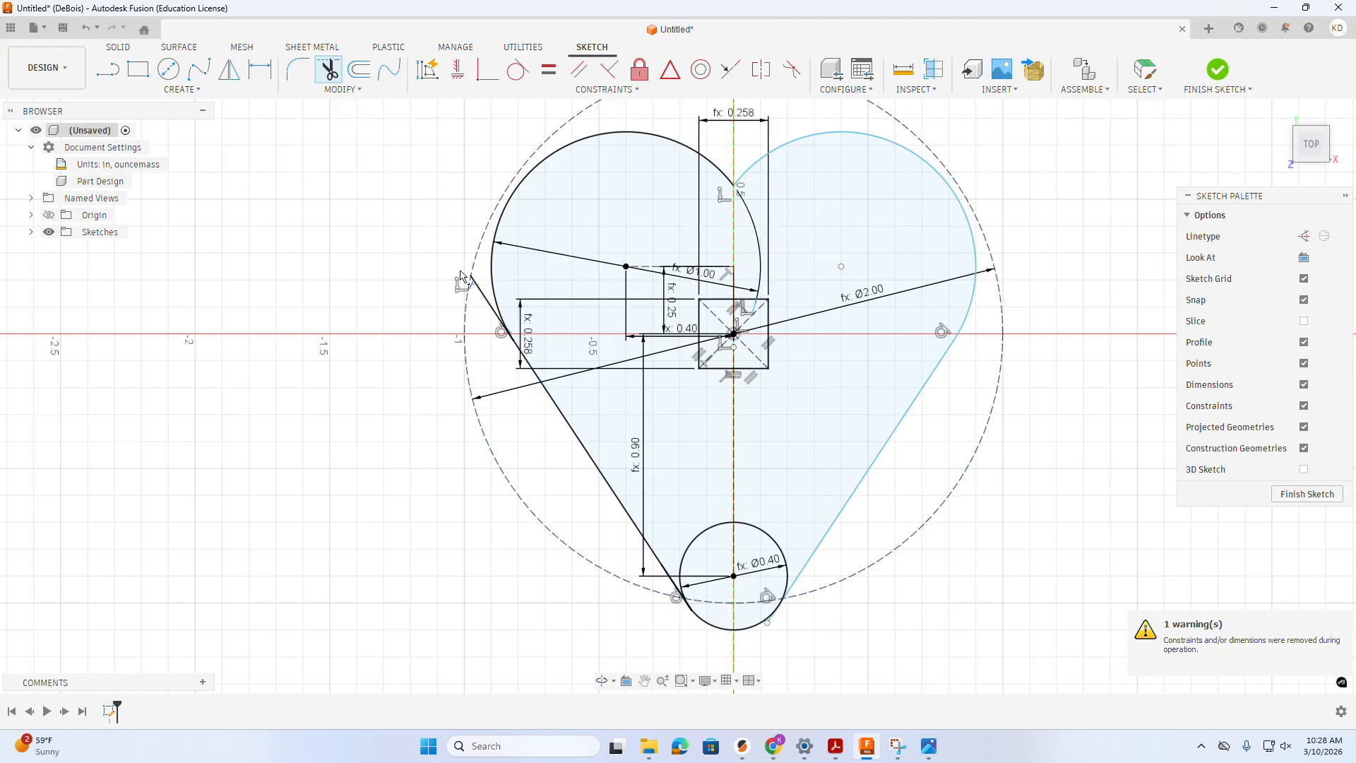
left_click(478, 295)
scroll(1146, 457, "down", 2)
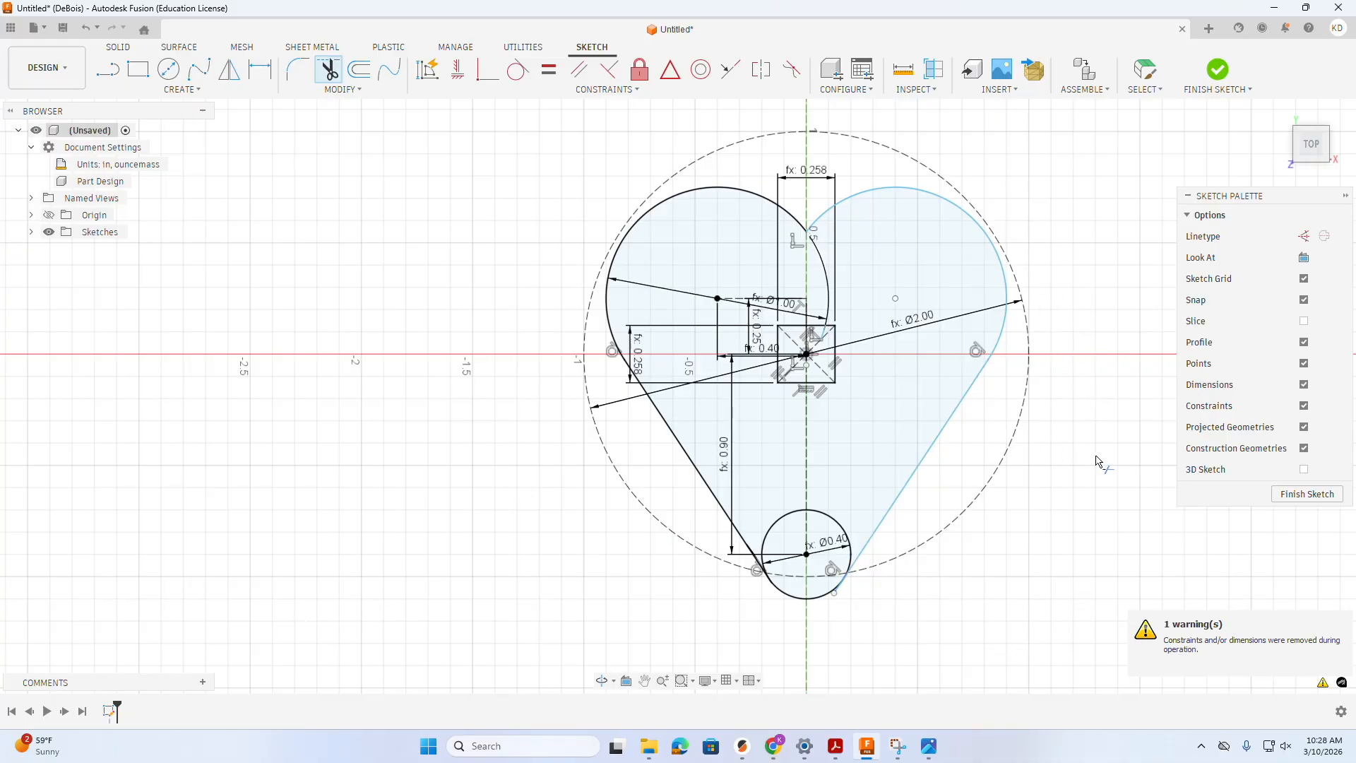
left_click(1216, 69)
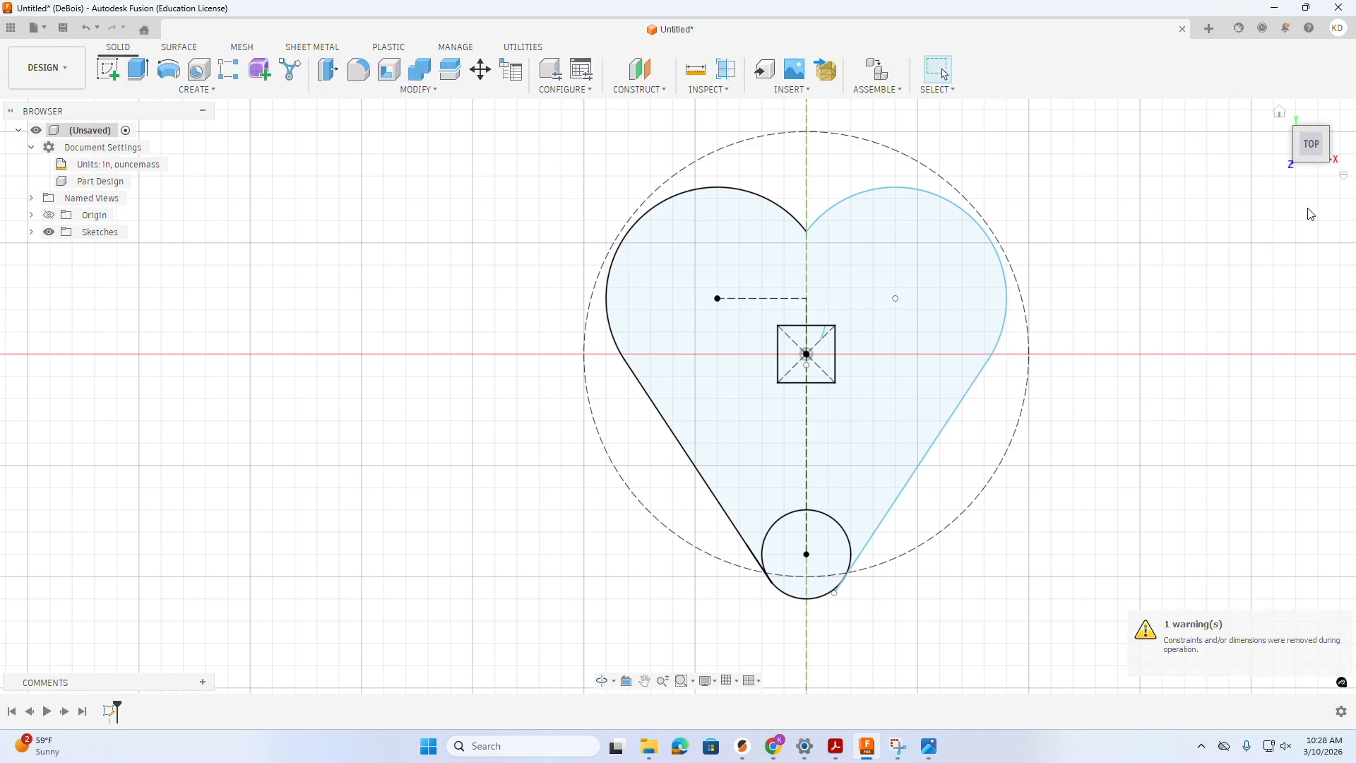
- Extrude the heart profile together with the small tip circle by the thickness parameter as a new body, leaving out the square hole
left_click(1278, 114)
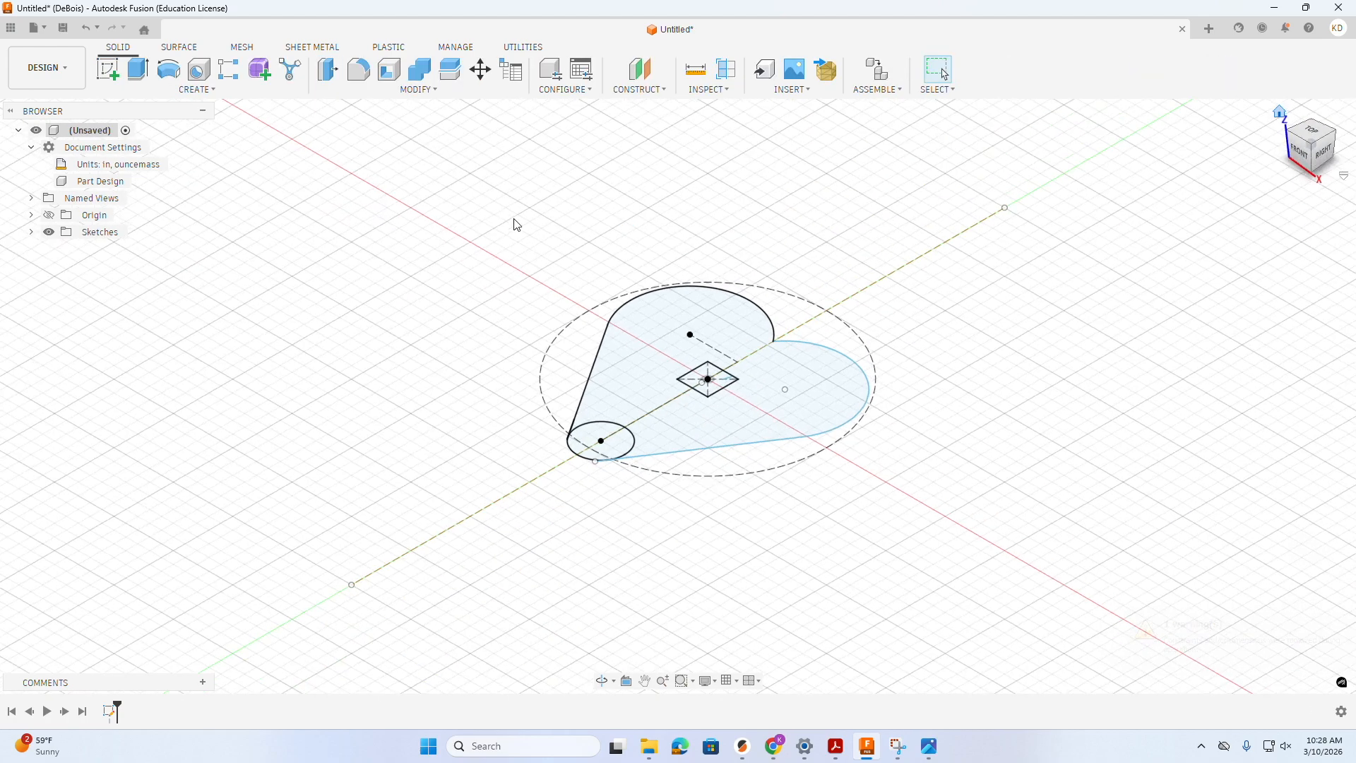
left_click(134, 69)
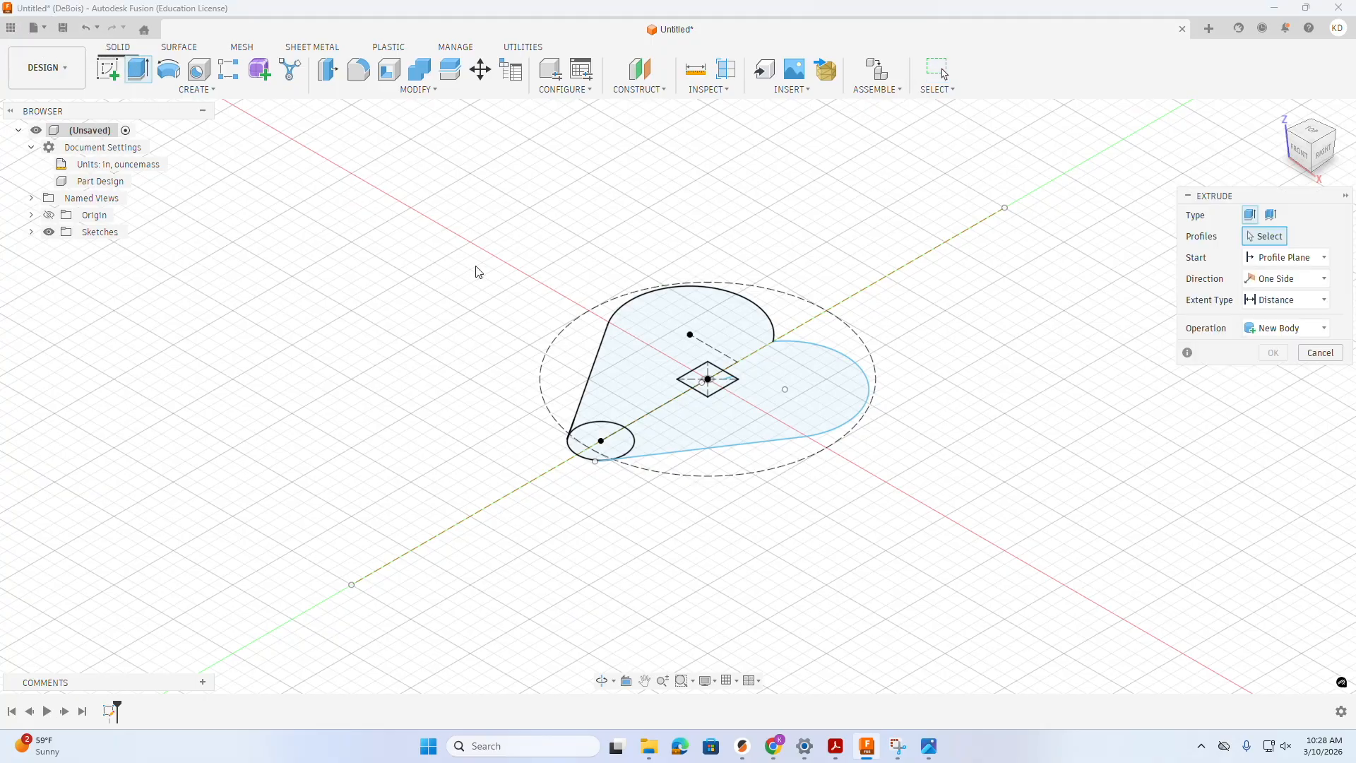
left_click(625, 459)
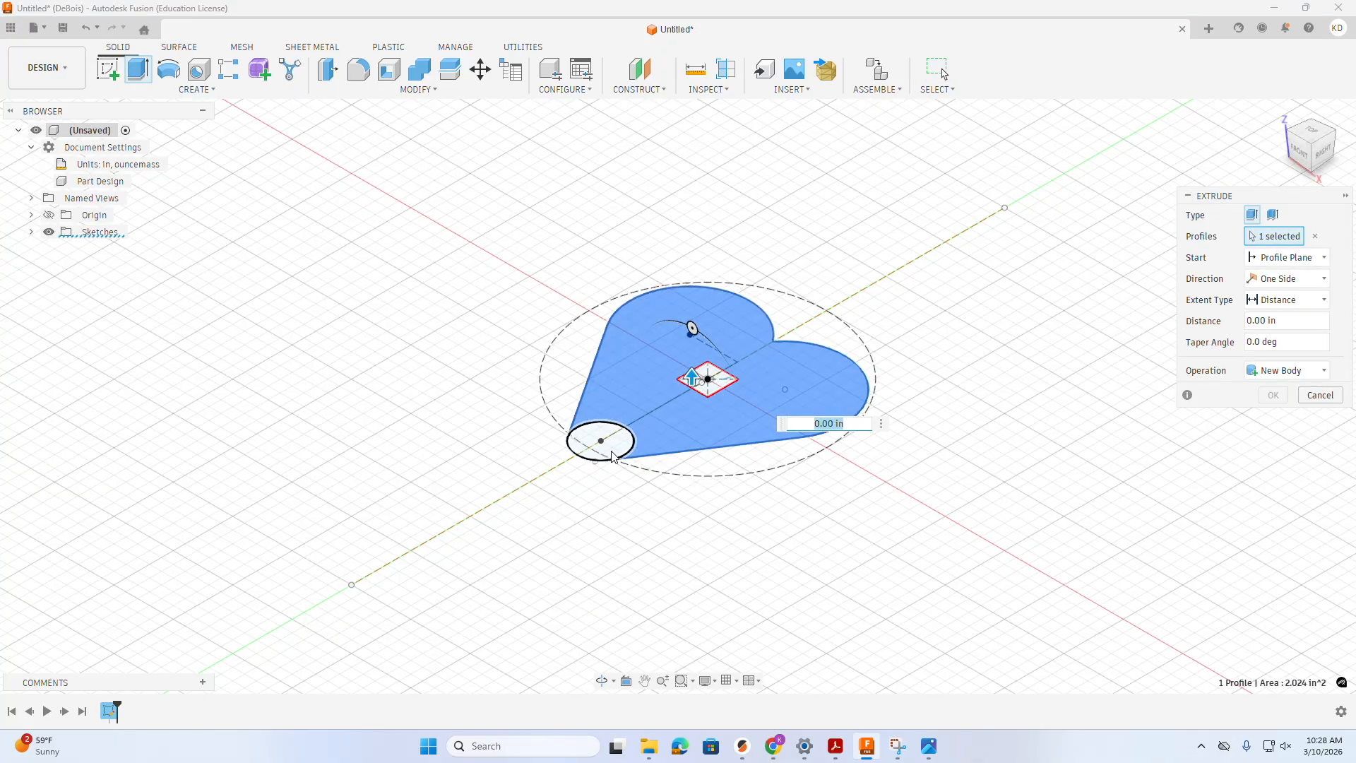
left_click(613, 456)
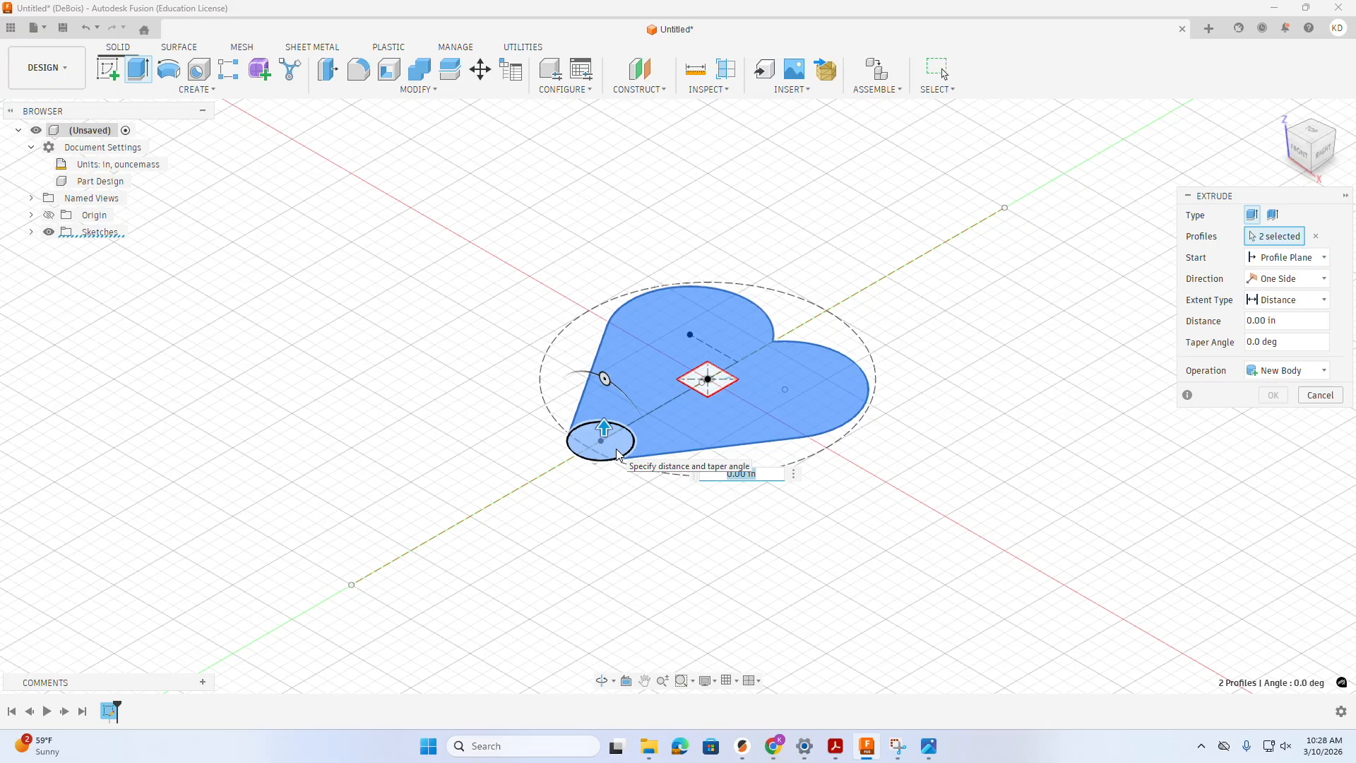
type("thickness")
key("Return")
key("Return")
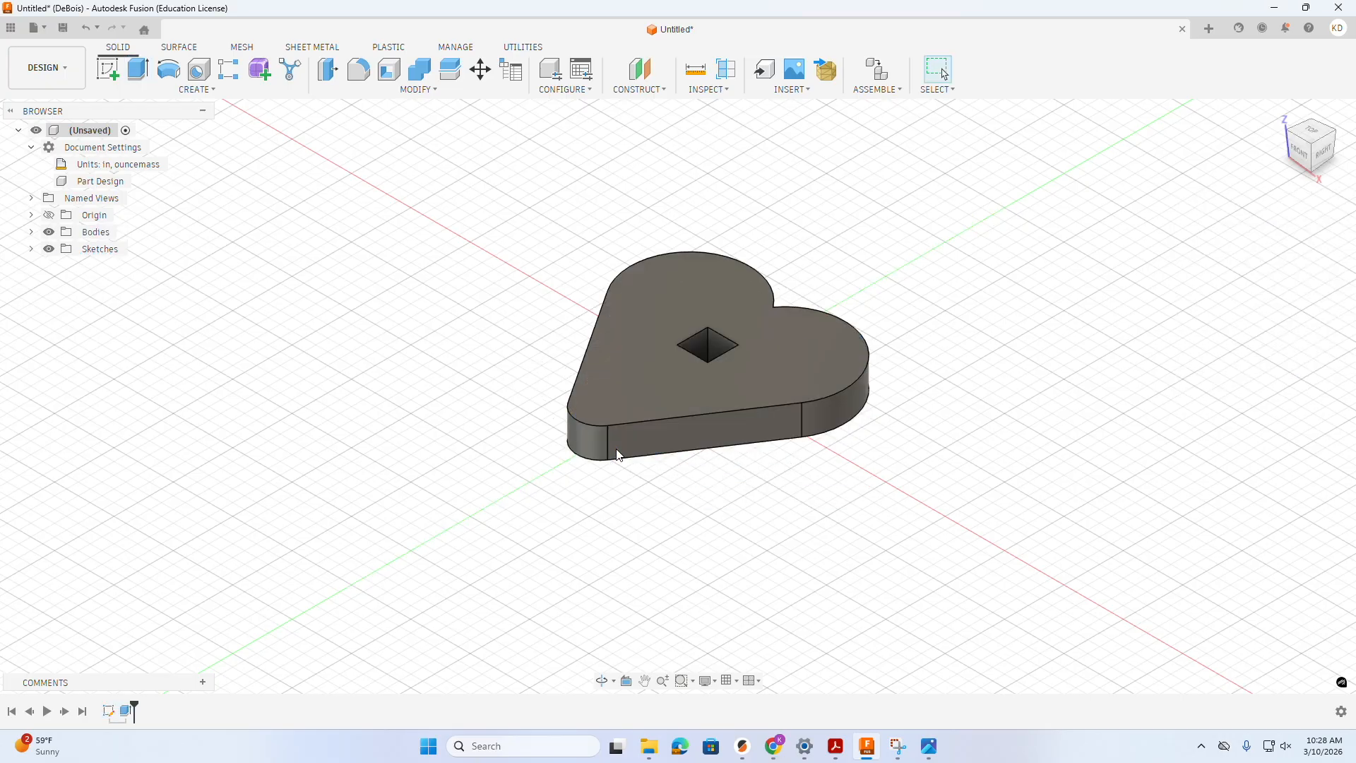
- Examine the extruded heart cam against the Heart Cam Dimension Drawing image and view the body squarely from above
mouse_move(1308, 152)
left_mouse_down()
mouse_move(1340, 167)
mouse_move(4, 166)
mouse_move(537, 395)
mouse_move(776, 456)
left_mouse_up()
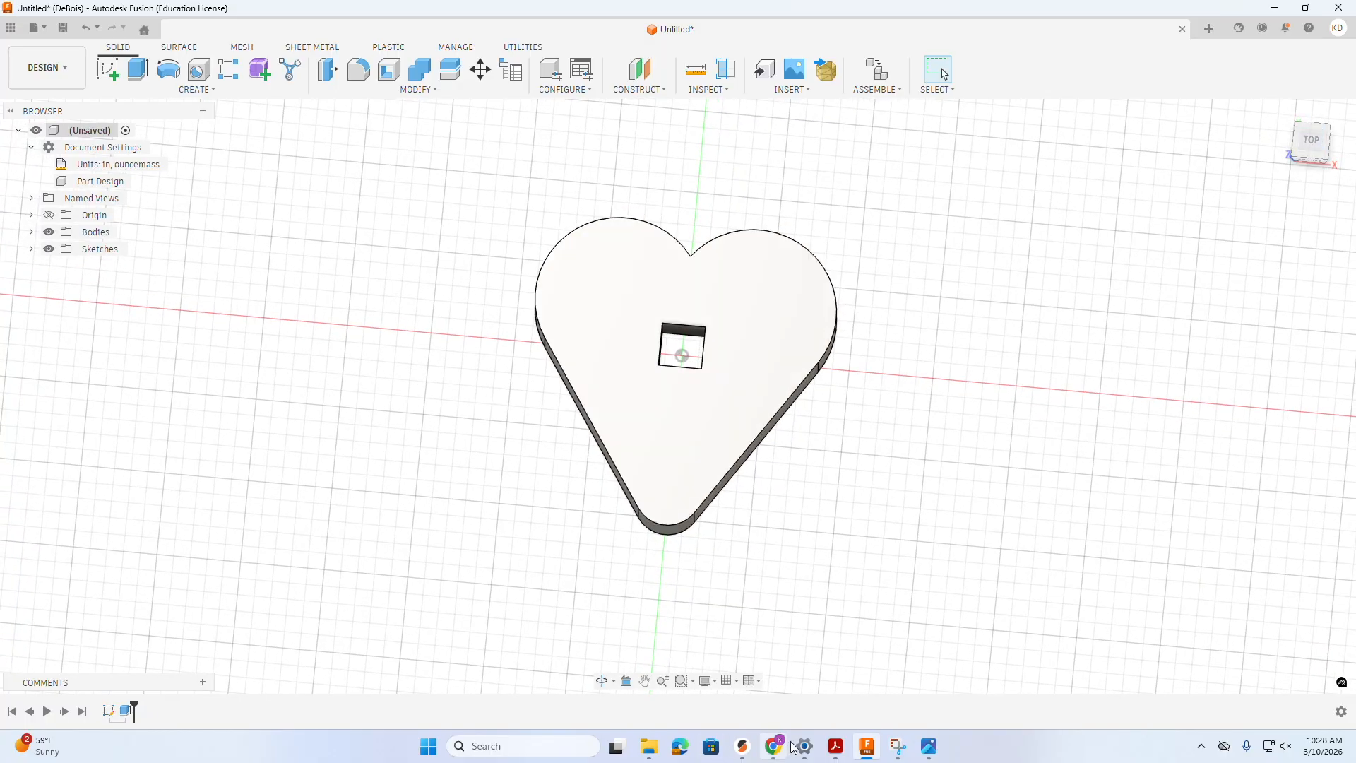
mouse_move(870, 746)
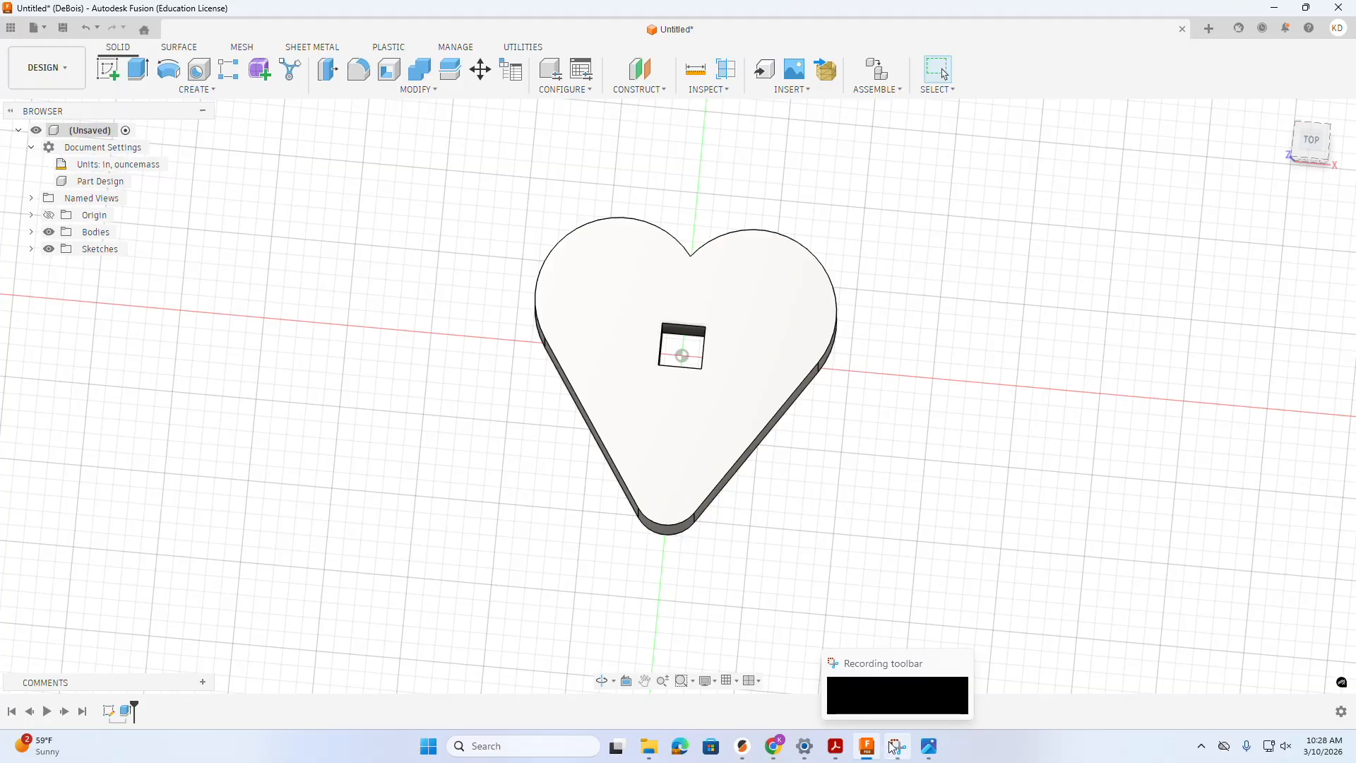
left_click(870, 668)
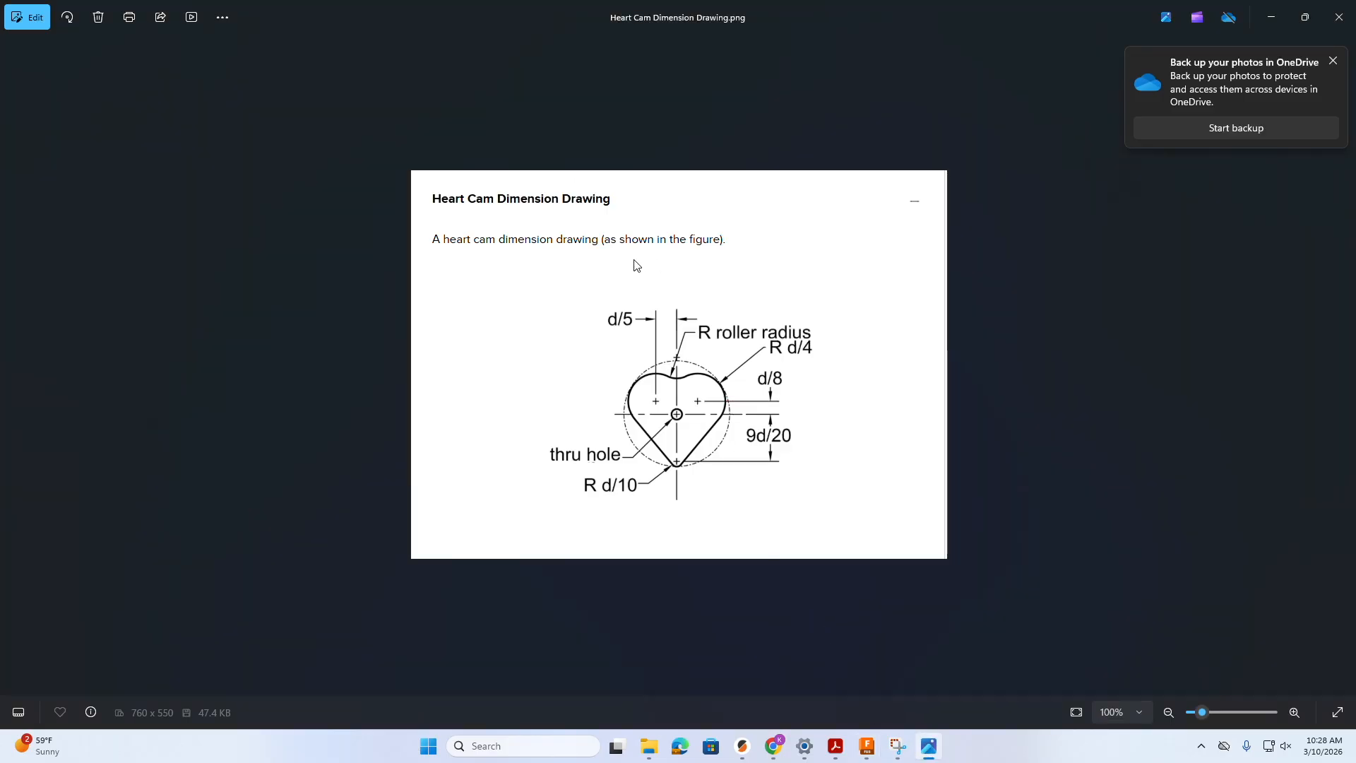
left_click(868, 746)
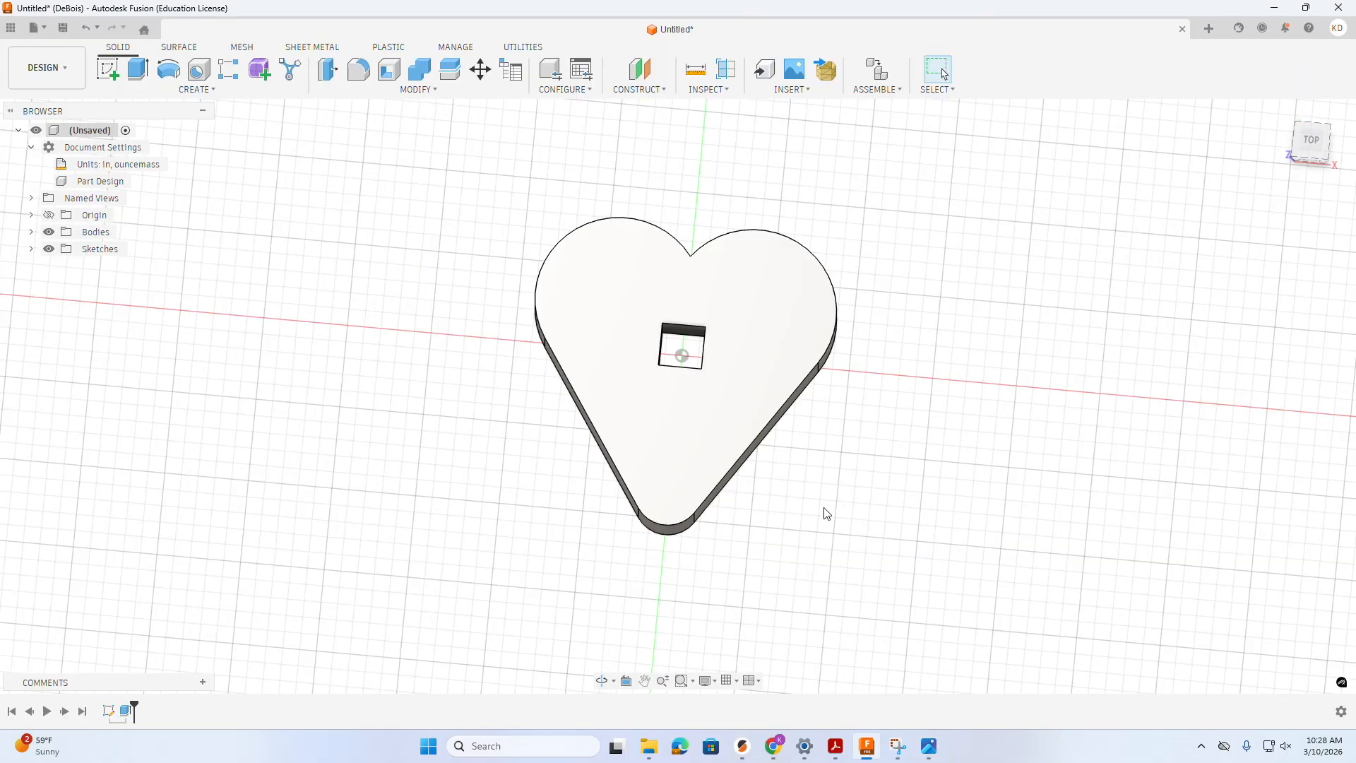
left_click(1313, 141)
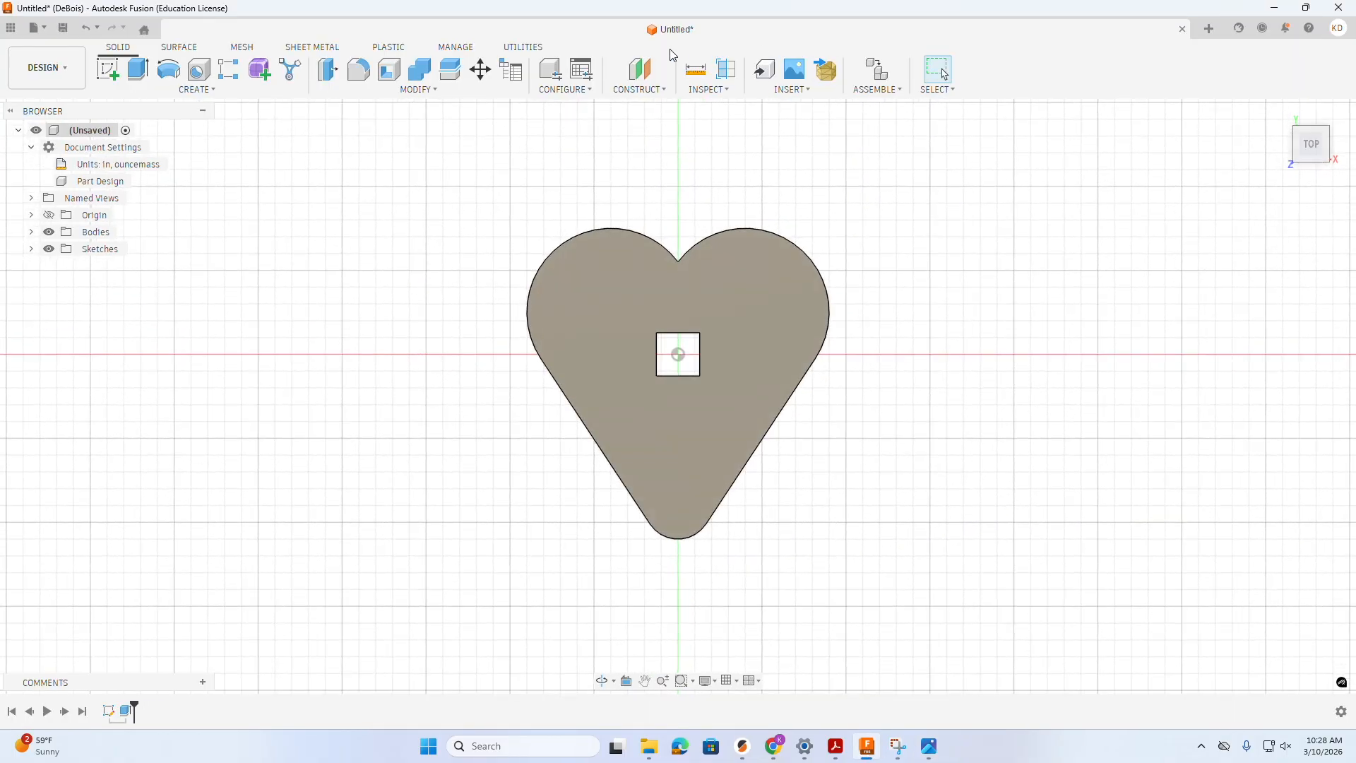